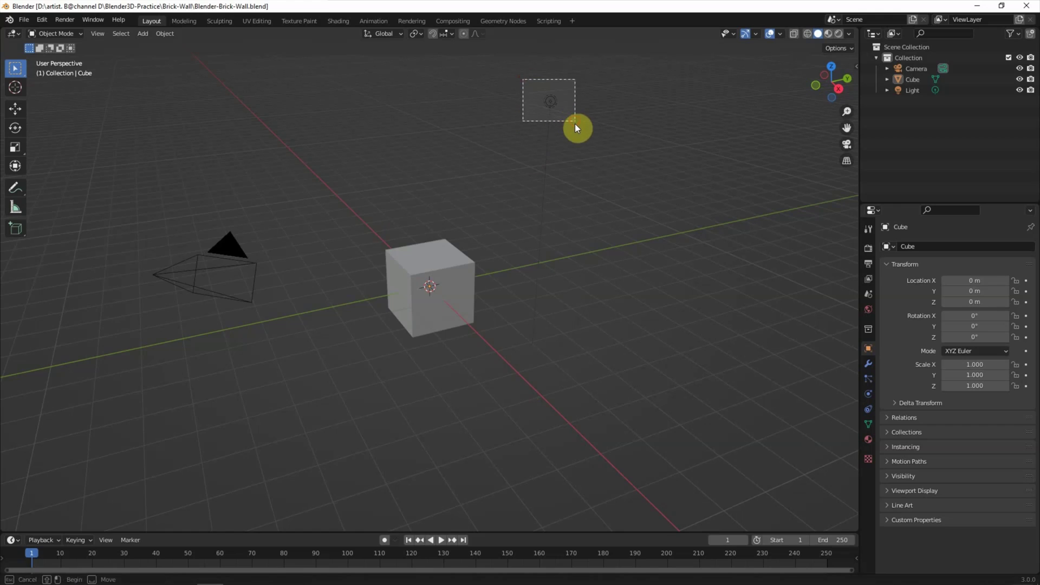
Delete the camera and light and rename the cube to Brick-wall.
key(Delete)
click(912, 69)
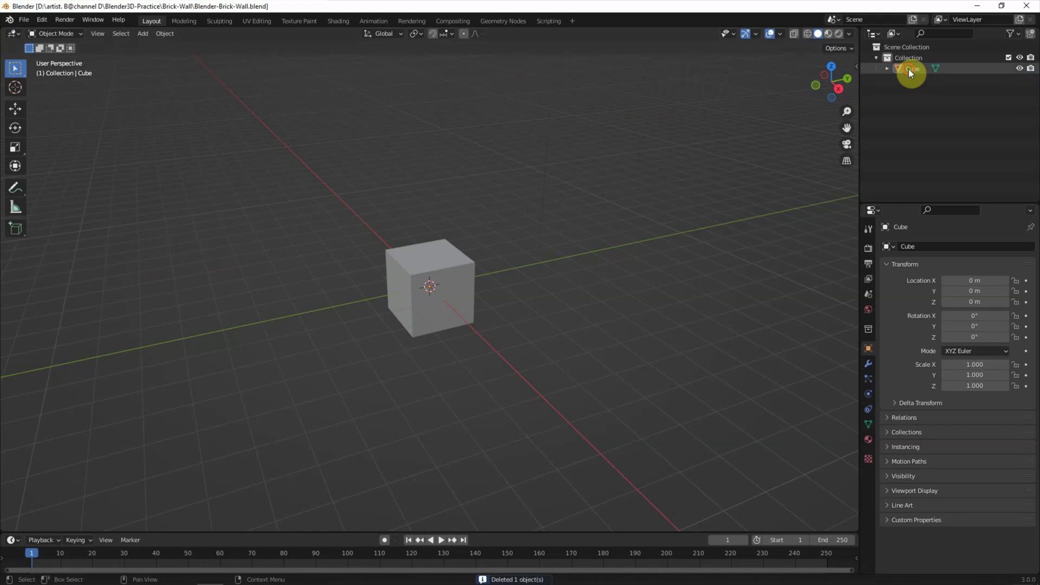
double_click(909, 69)
text(Brick-wa)
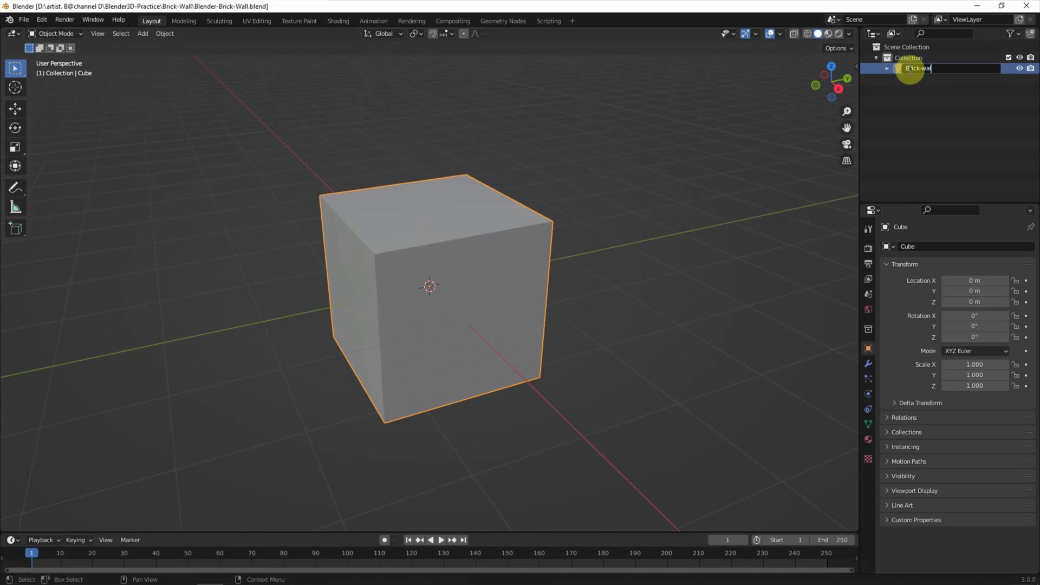
text(l)
key(Return)
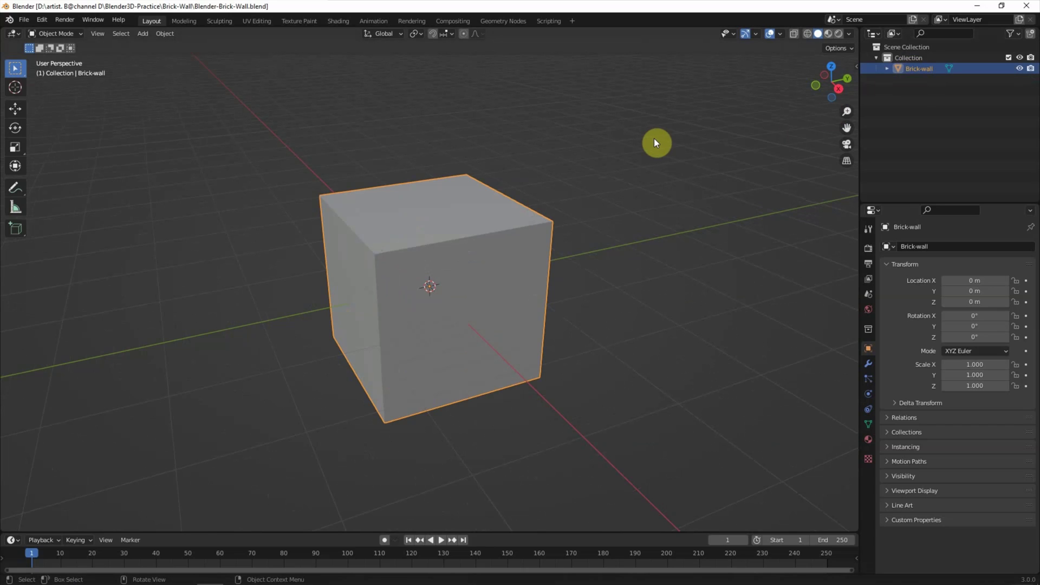
In Edit Mode with X-ray on, scale the cube along Z into a thin slab.
click(54, 34)
click(55, 56)
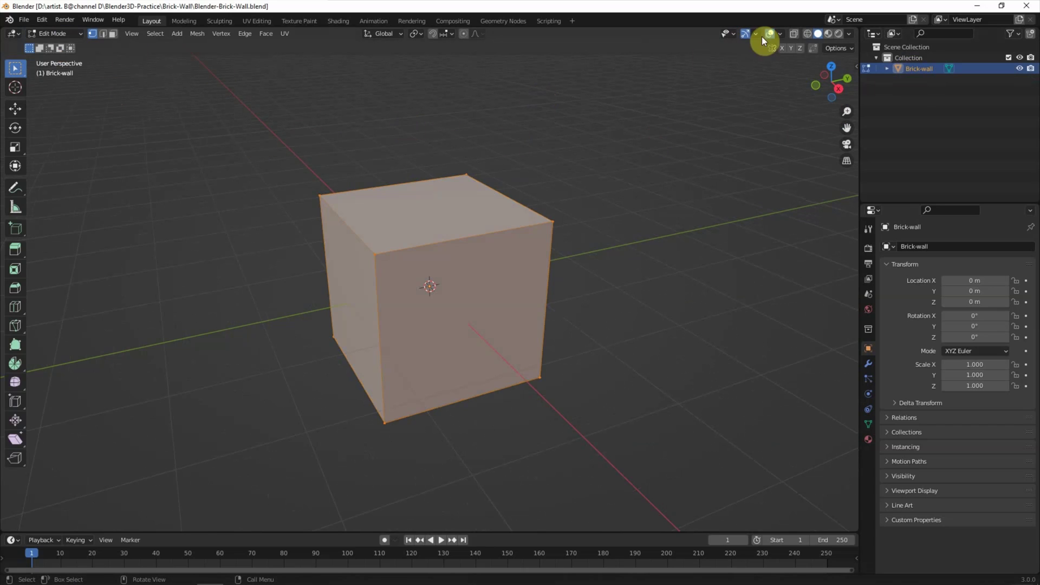
click(793, 34)
key(s)
key(z)
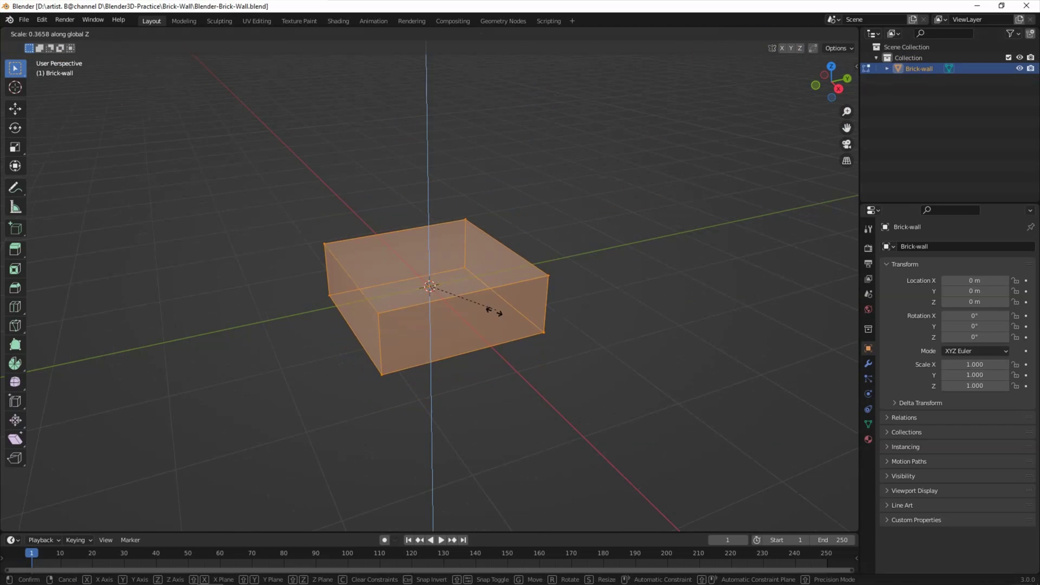
click(440, 332)
click(835, 77)
scroll(623, 267, up, 4)
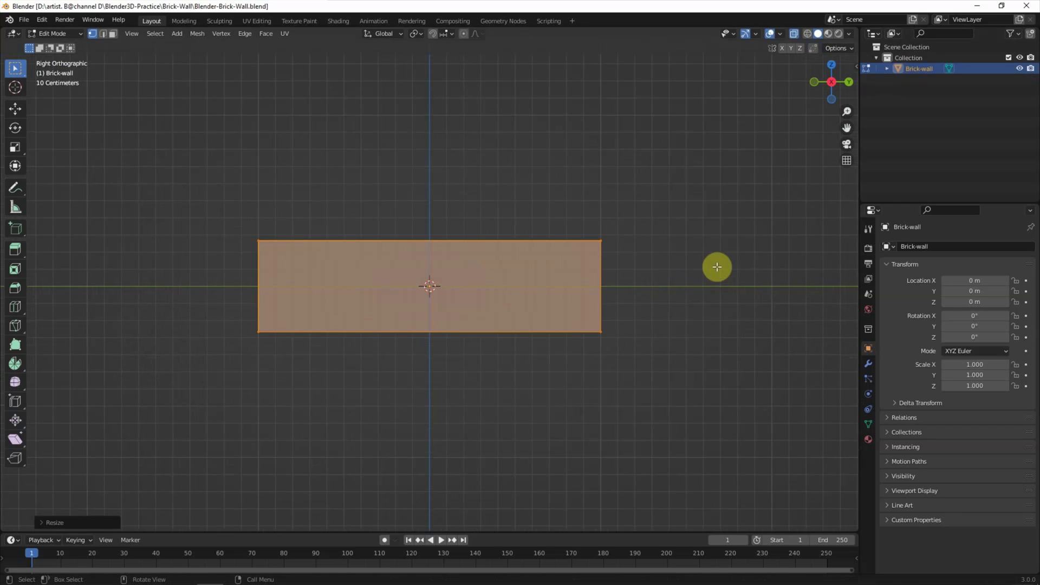
key(s)
key(z)
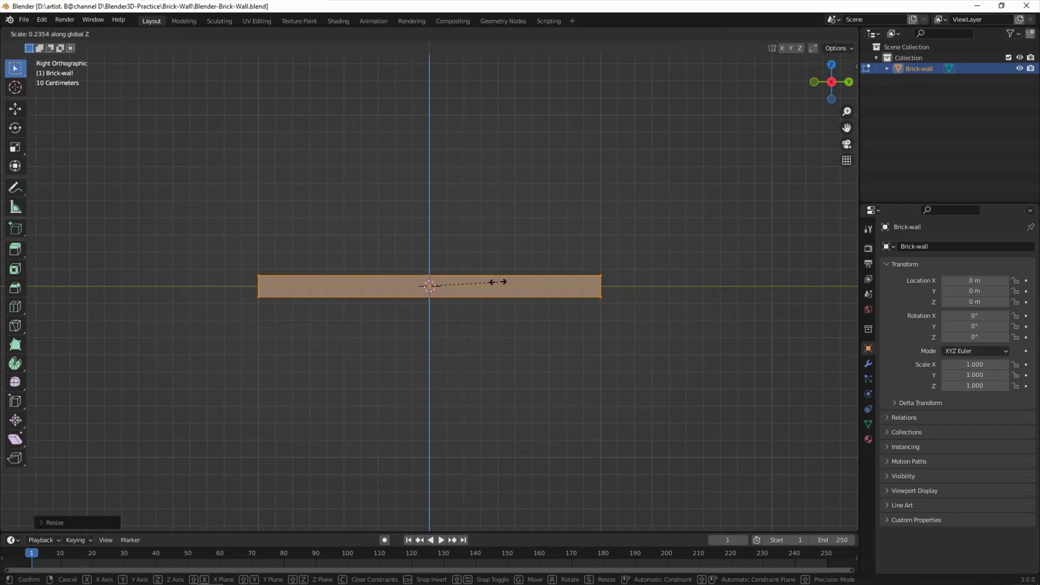
click(497, 279)
key(Tab)
Rotate the slab 90° on X so it stands upright as a wall.
middle_drag(513, 194, 535, 233)
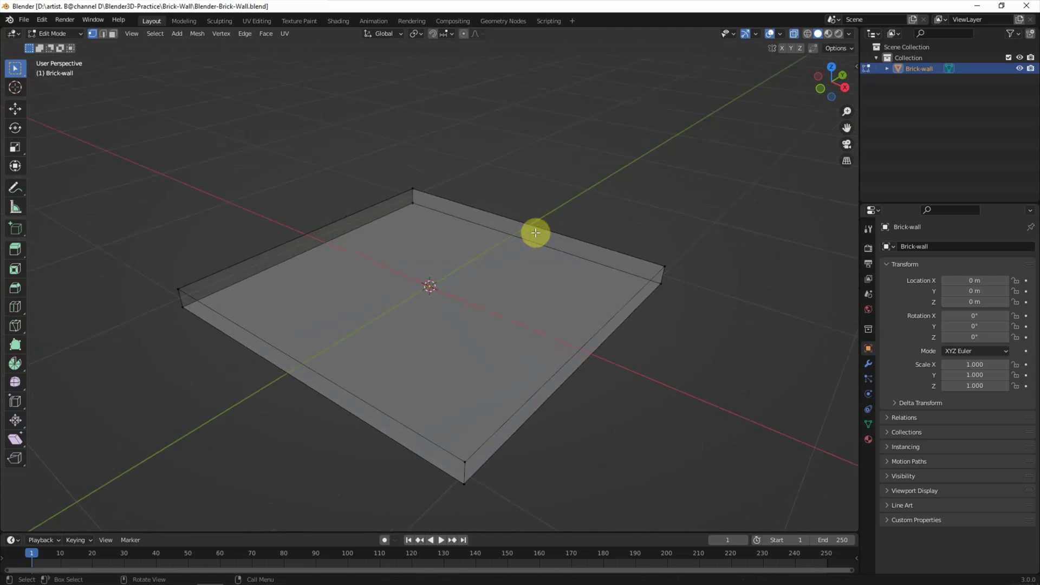
click(792, 35)
click(58, 32)
click(545, 298)
key(r)
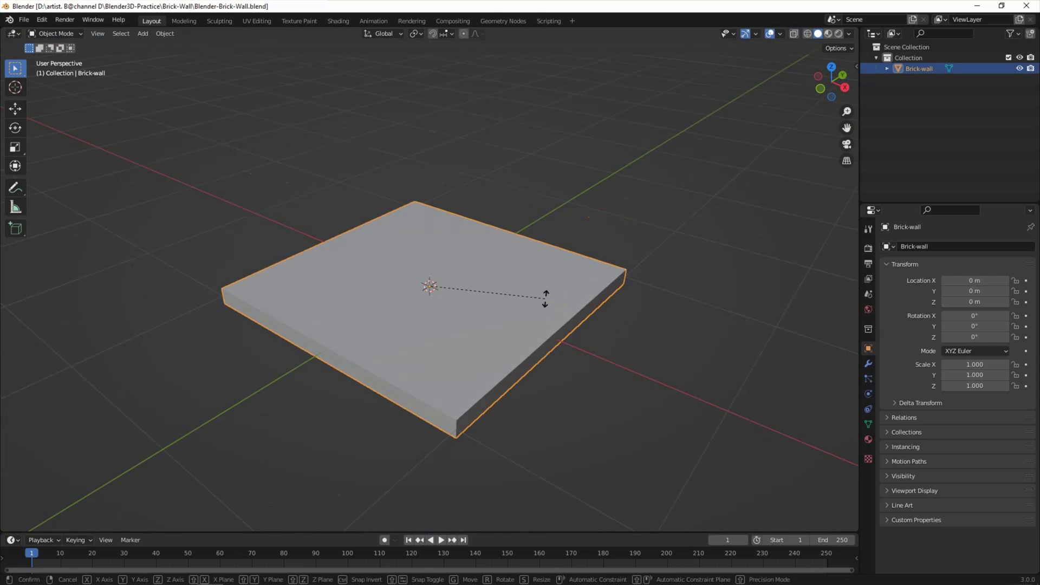
key(x)
click(540, 249)
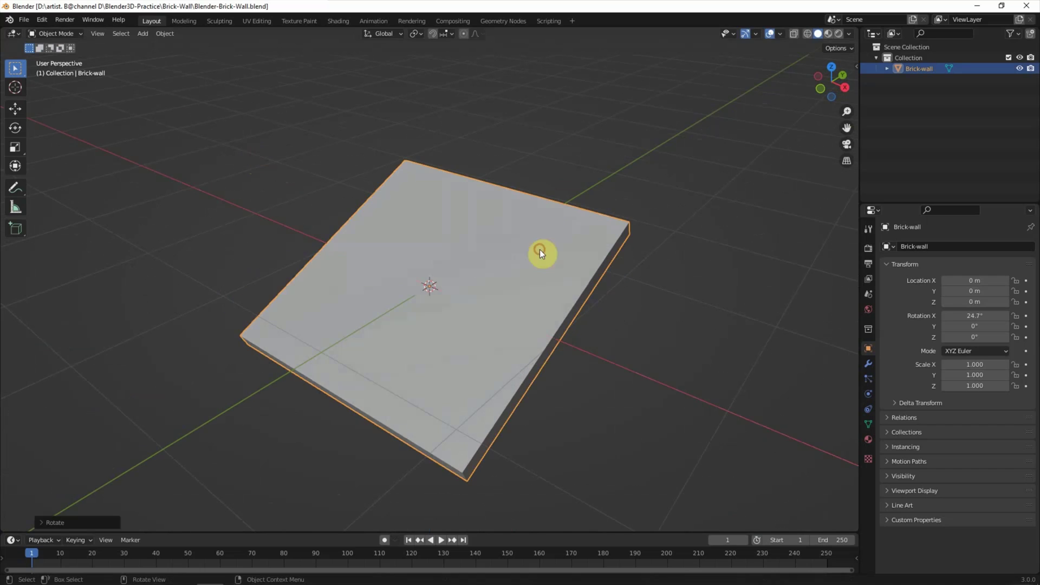
click(95, 522)
double_click(157, 480)
text(90)
key(Return)
Deselect the wall, orbit around it, and enlarge the side panels and outliner area.
click(209, 378)
middle_drag(209, 378, 326, 356)
drag(860, 295, 588, 293)
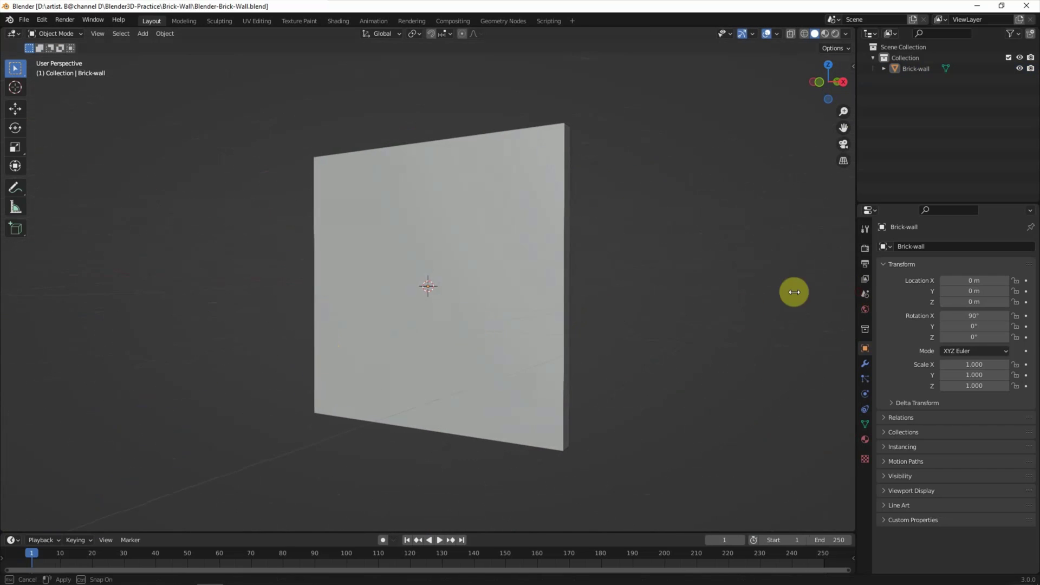
drag(652, 204, 662, 305)
click(601, 33)
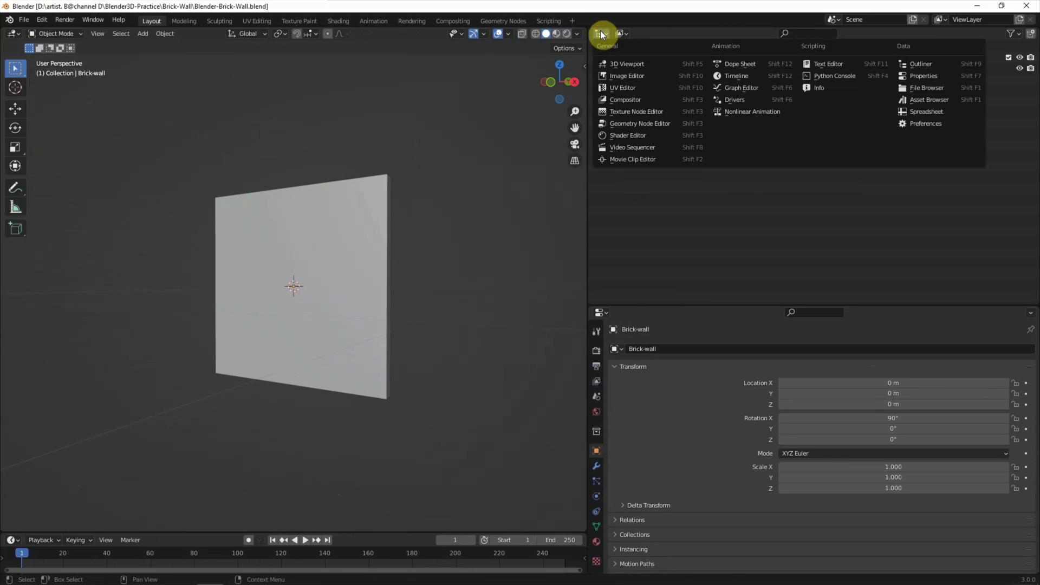
Turn the Outliner area into a second 3D viewport orbited and zoomed onto the wall.
click(615, 61)
mouse_move(740, 139)
middle_down()
mouse_move(739, 178)
mouse_move(737, 48)
mouse_move(869, 161)
mouse_move(838, 147)
middle_up()
scroll(837, 147, up, 3)
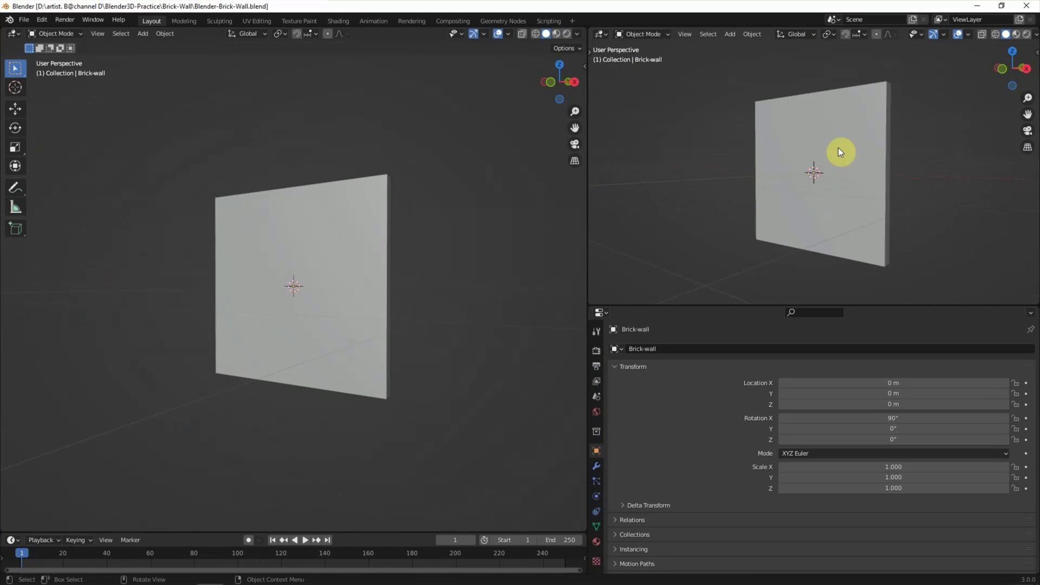
scroll(835, 167, up, 1)
scroll(834, 167, up, 2)
Switch the render engine to Cycles and enable Rendered shading in that view.
click(597, 350)
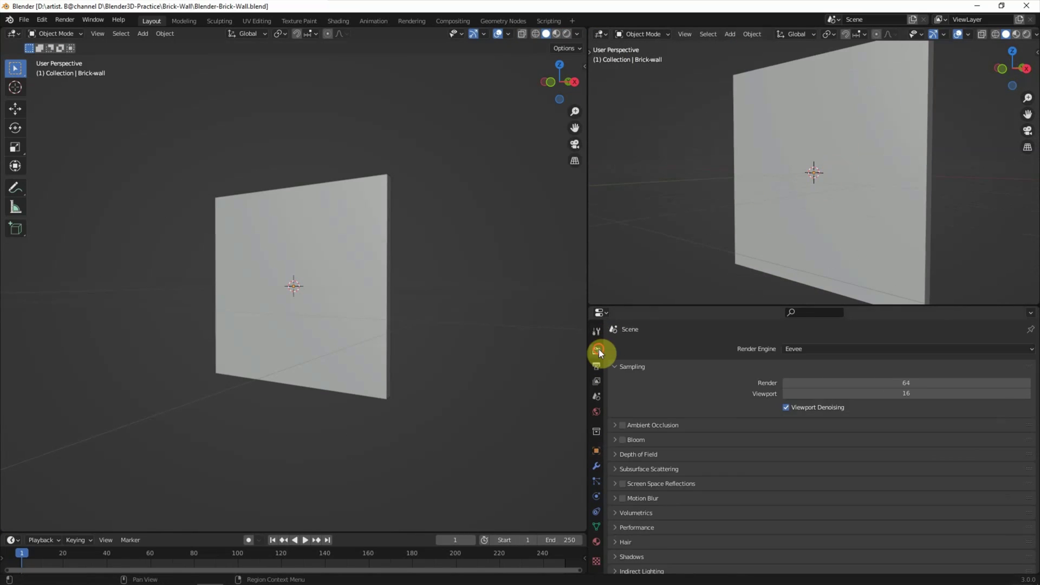
click(807, 348)
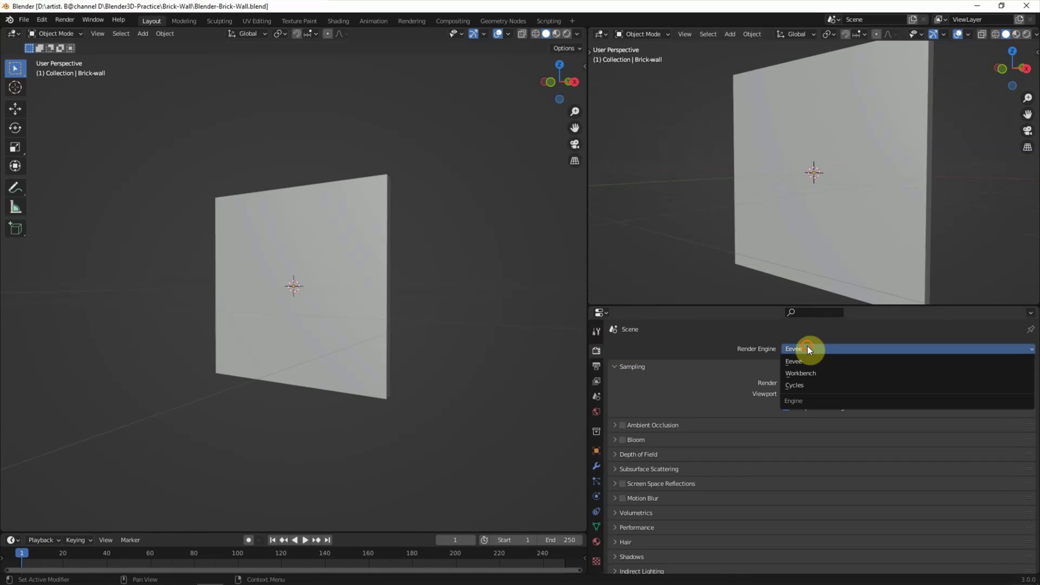
click(836, 385)
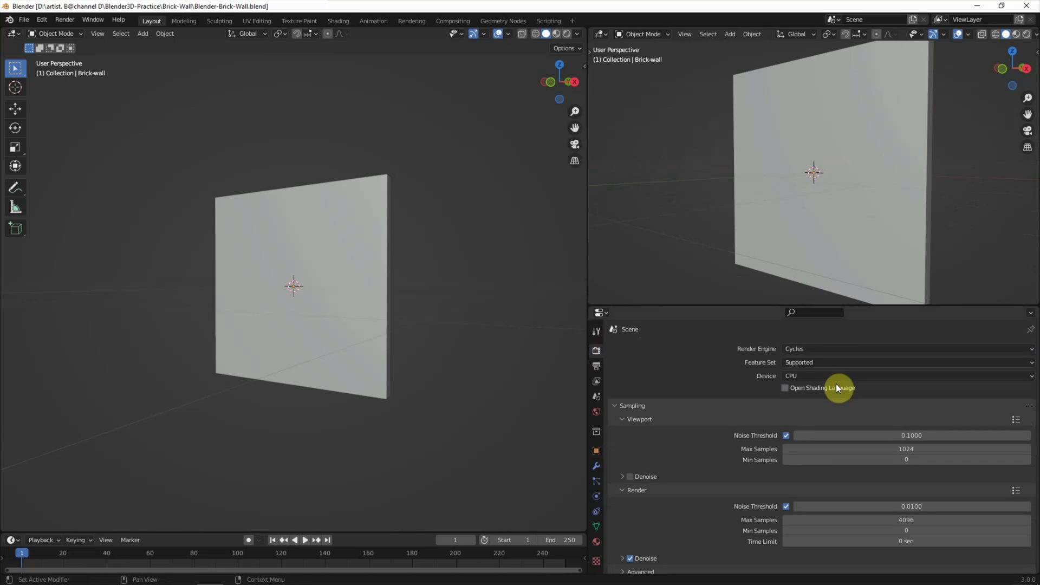
click(1026, 34)
click(143, 34)
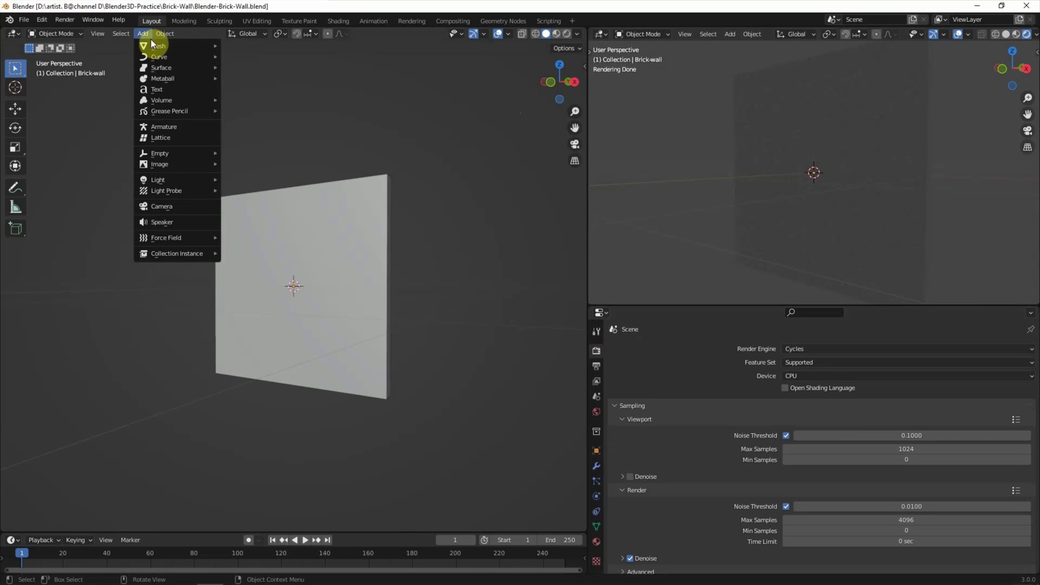
Add an Area light, scale it up, and tilt and raise it above the wall in side view.
mouse_move(166, 180)
click(252, 215)
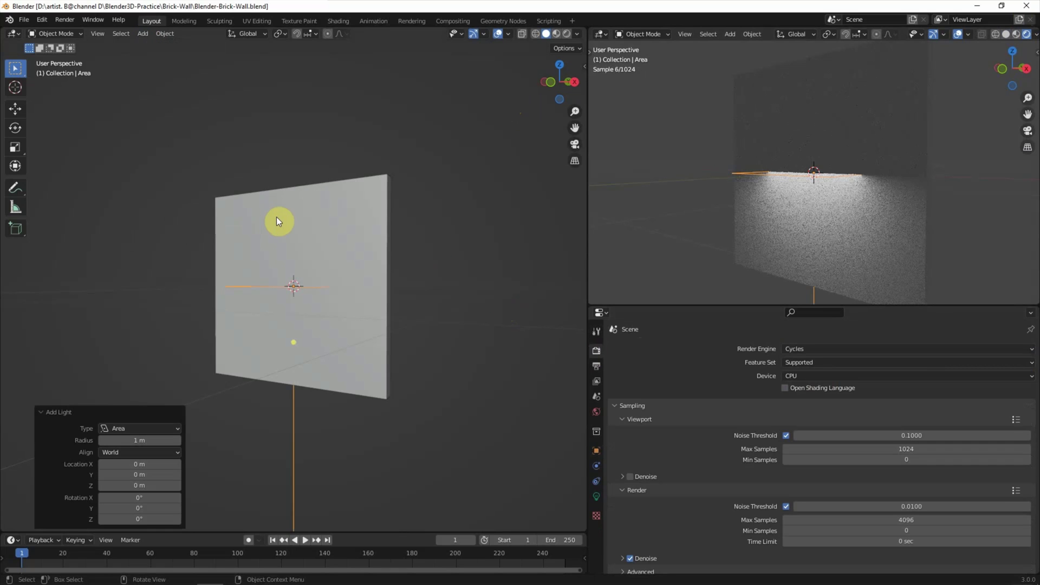
middle_drag(439, 234, 444, 249)
key(s)
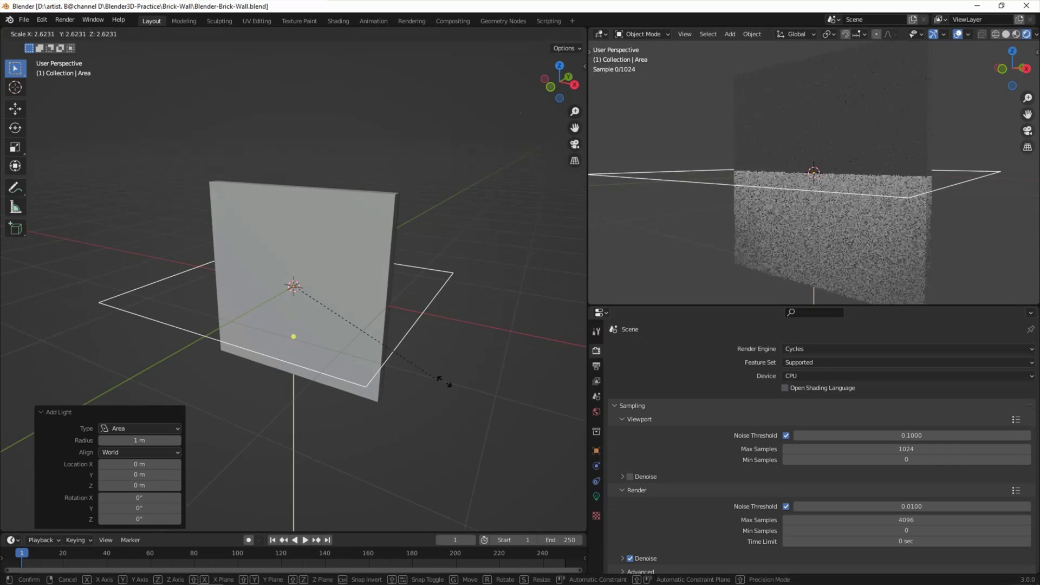
click(534, 399)
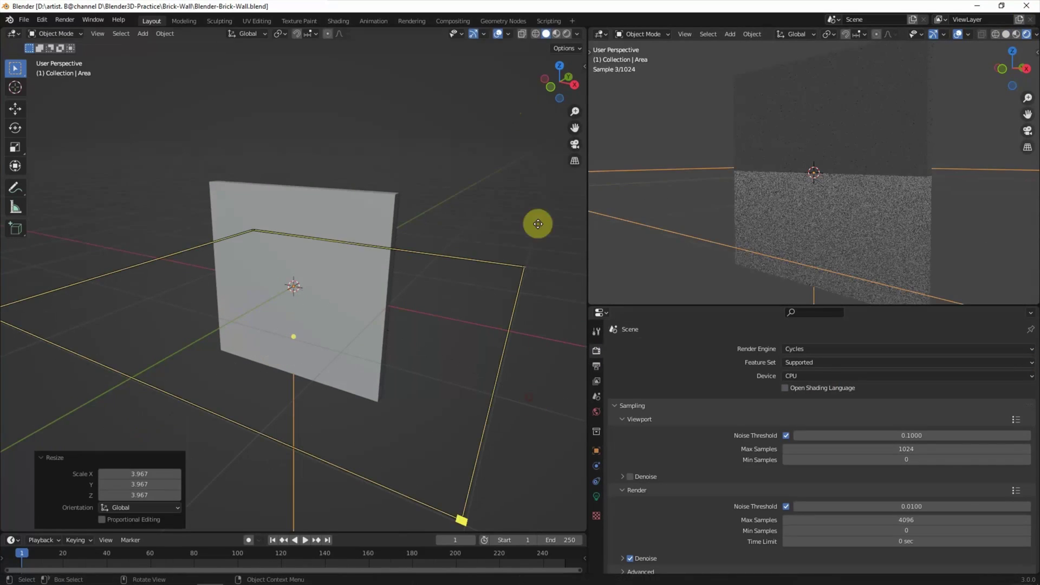
click(574, 84)
key(r)
click(289, 118)
key(g)
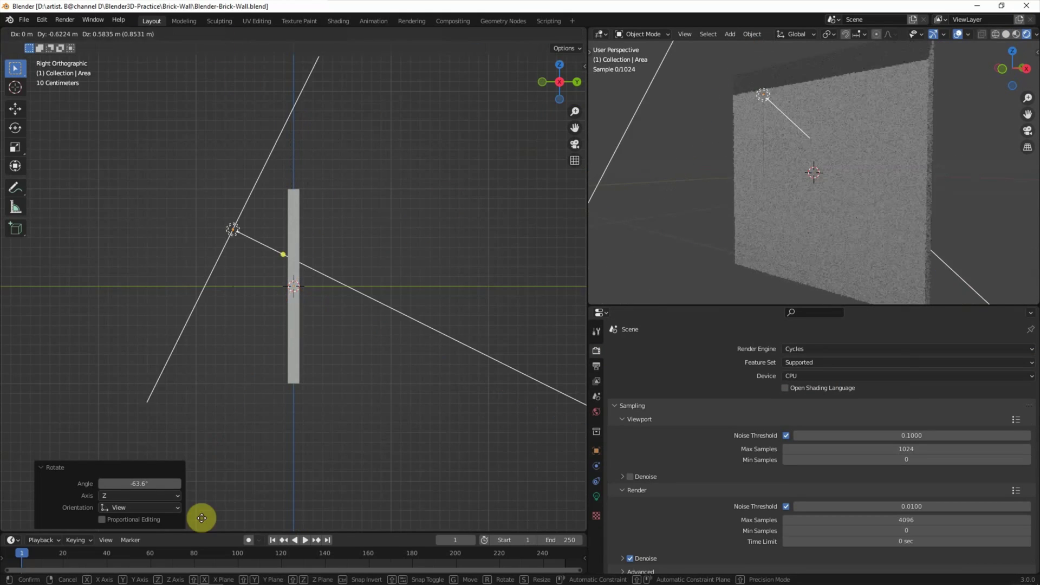
click(151, 436)
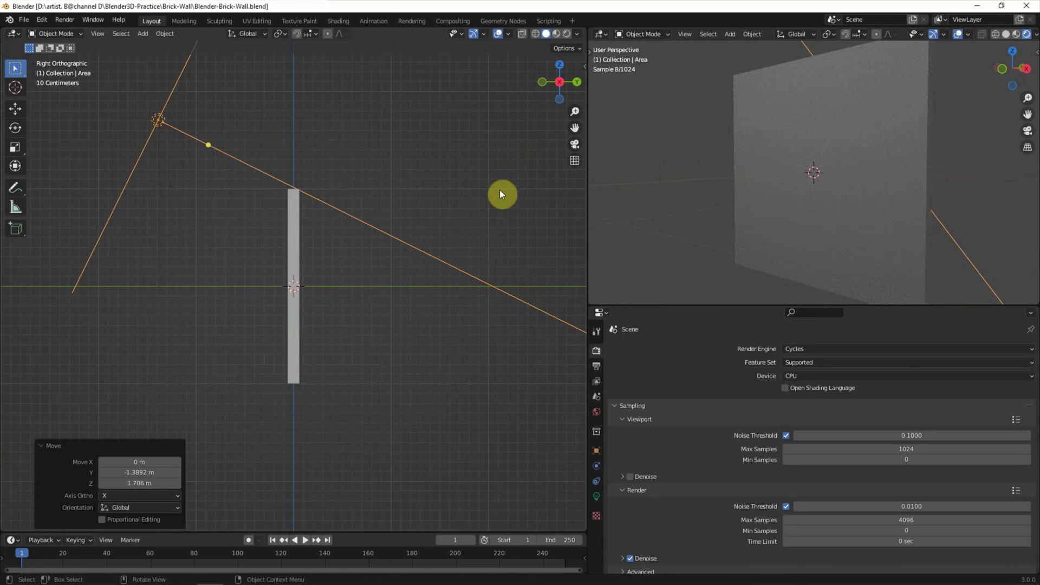
In front view, move the light to the left and rotate it -47.5°.
click(538, 82)
key(g)
click(181, 144)
key(r)
click(604, 288)
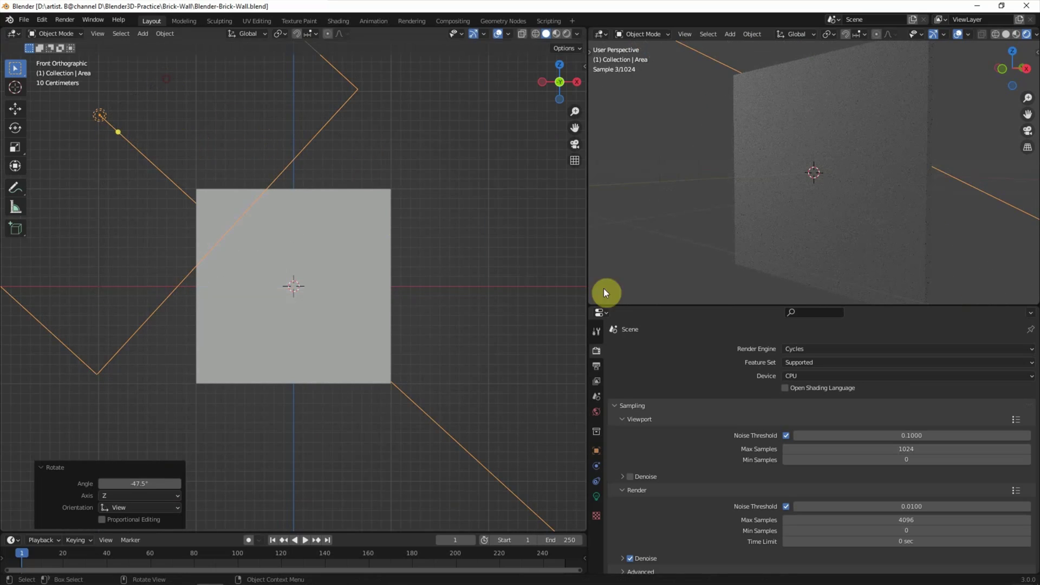
Set the Area light power to 350 W, then widen and orbit the rendered view.
click(596, 496)
double_click(926, 423)
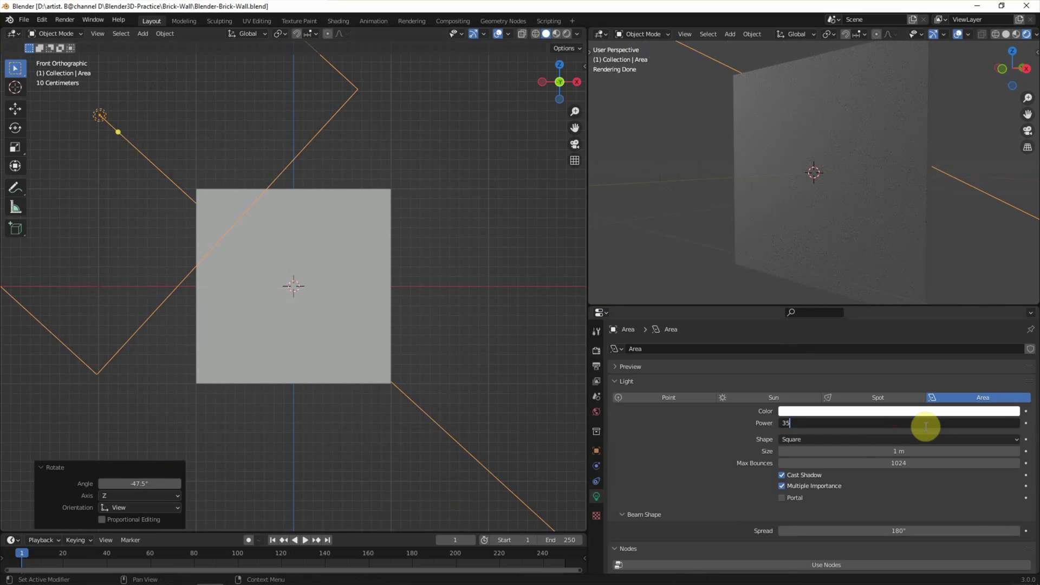
text(50)
key(Return)
click(499, 285)
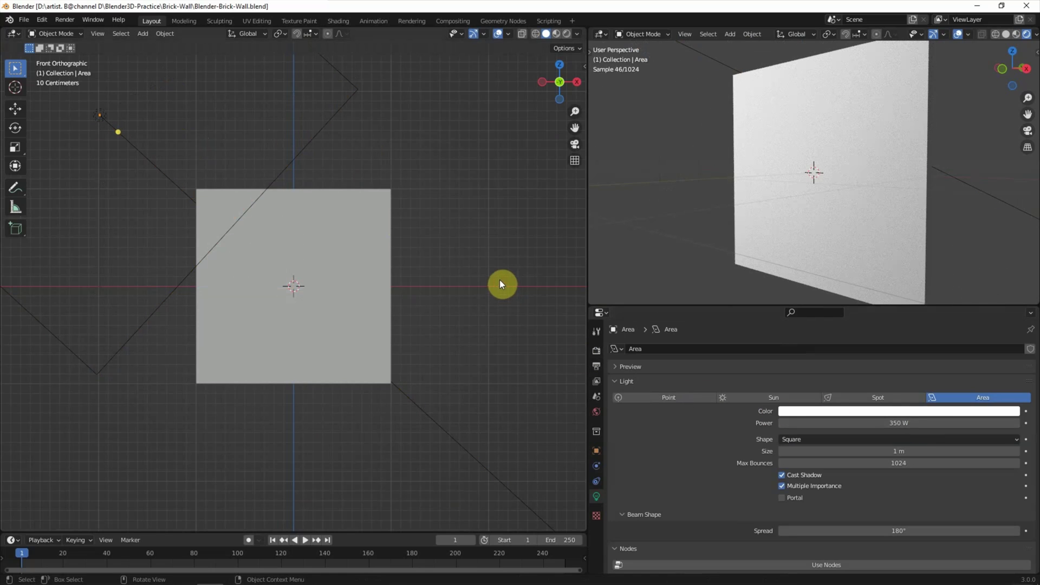
drag(587, 259, 696, 256)
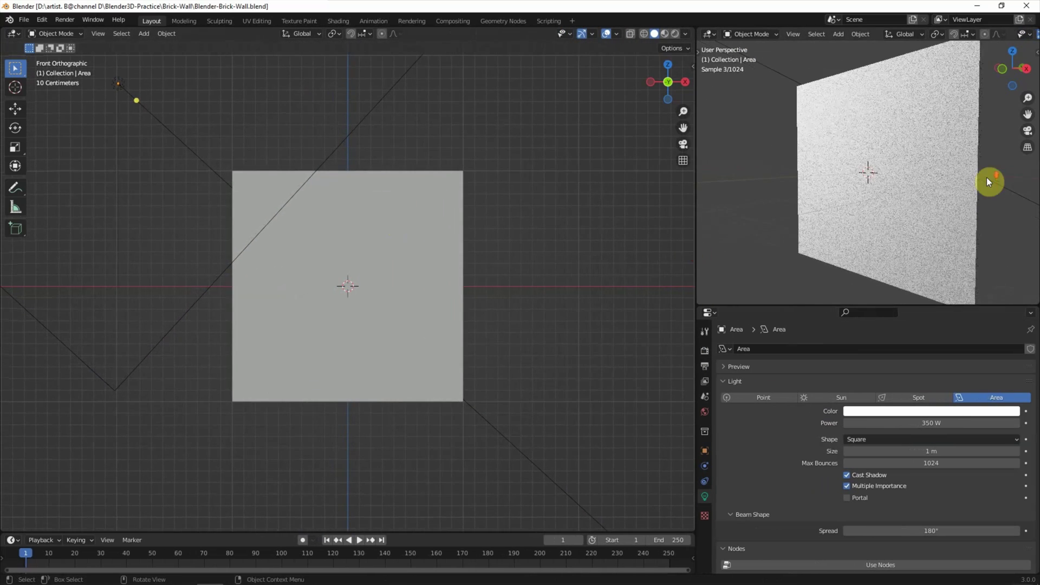
middle_drag(960, 176, 931, 196)
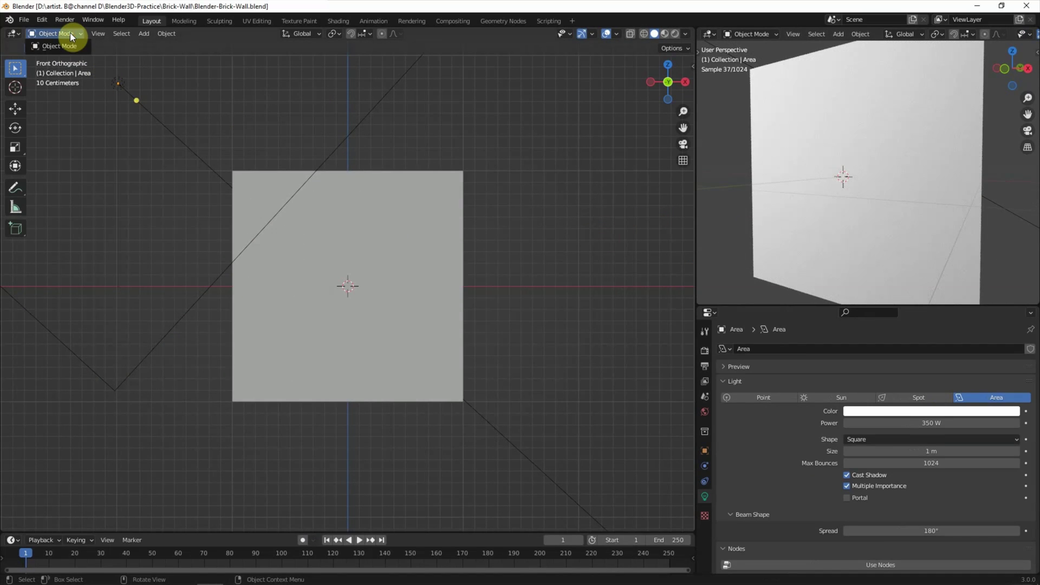
click(12, 33)
In the Shader Editor, set the wall material's displacement method to Displacement and Bump.
click(36, 136)
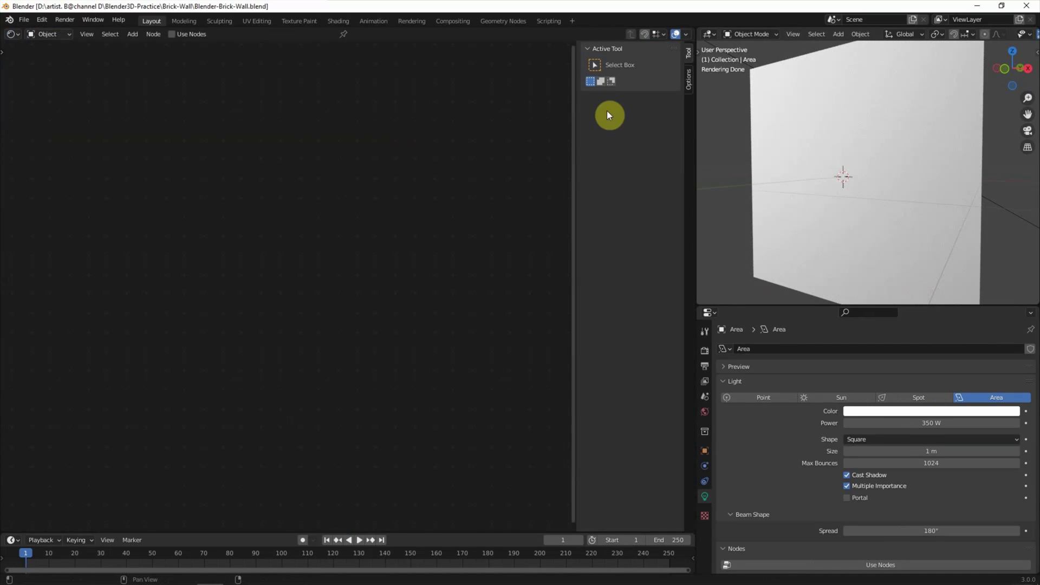
click(781, 100)
middle_drag(319, 223, 499, 79)
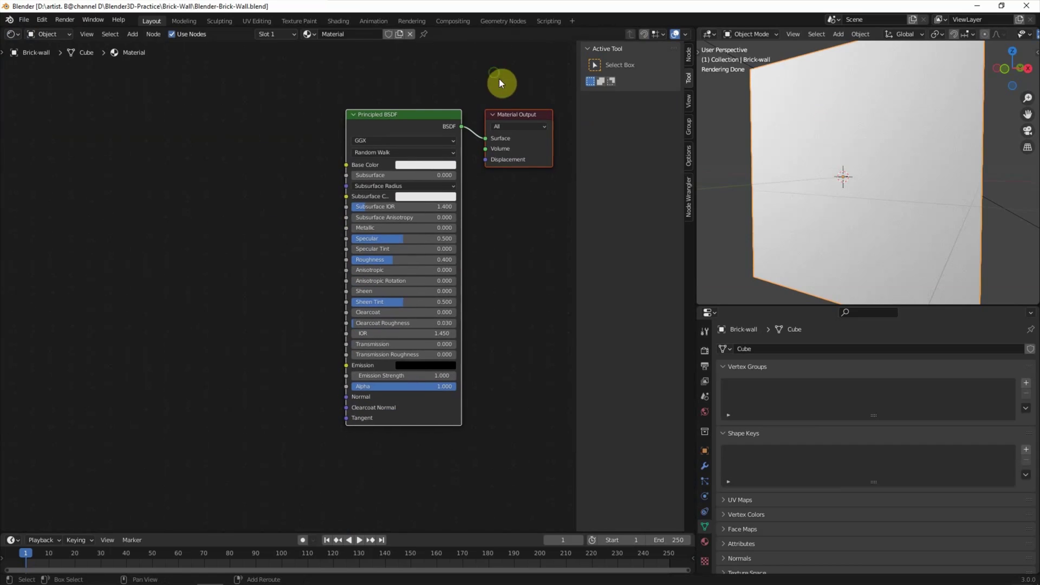
click(688, 155)
click(589, 83)
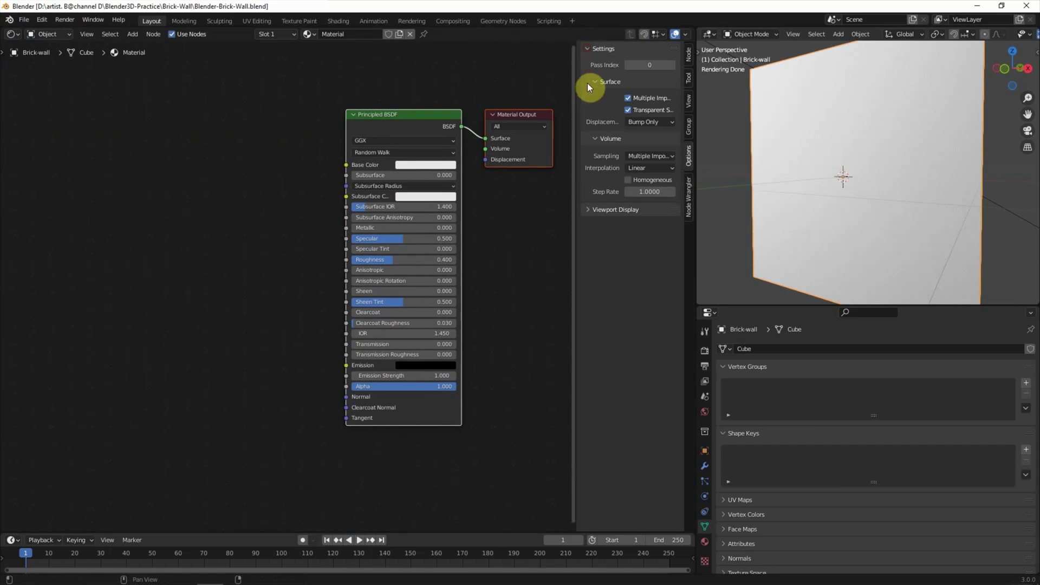
click(642, 121)
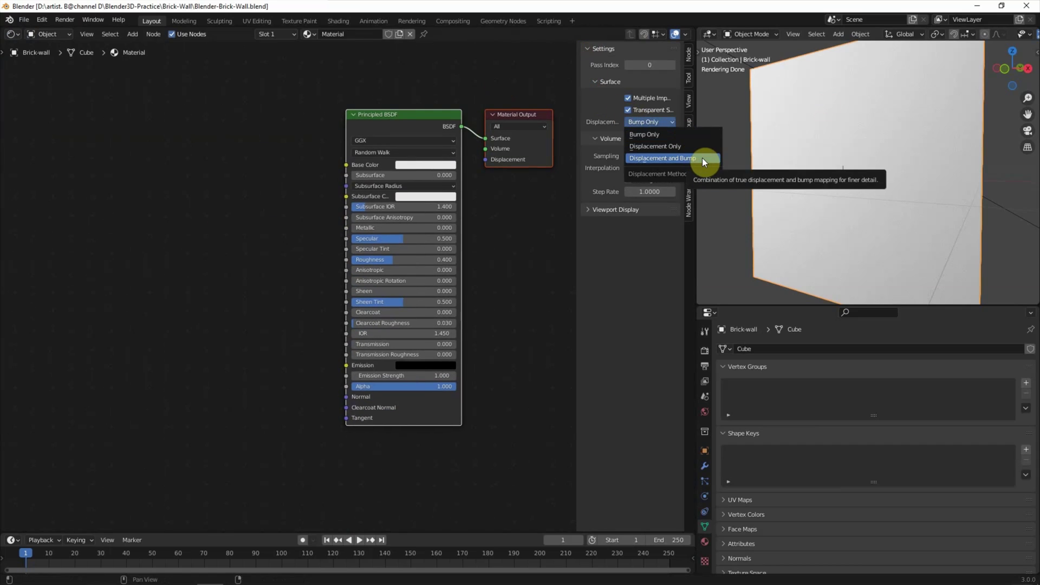
click(702, 158)
Rename the material to Brick-Wall and widen the node editing area.
click(371, 37)
text(Brick-Wall)
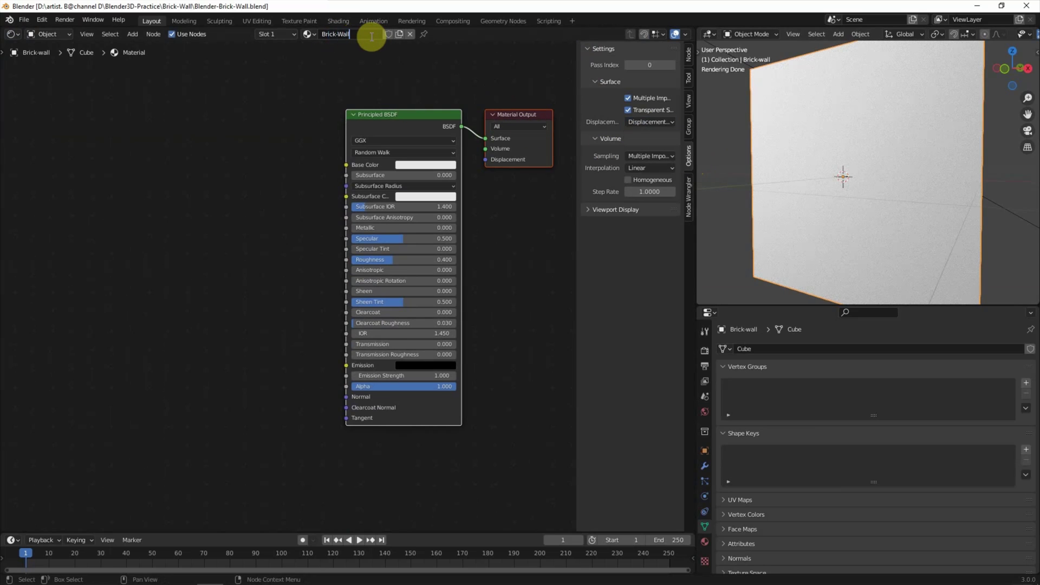
key(Return)
click(532, 385)
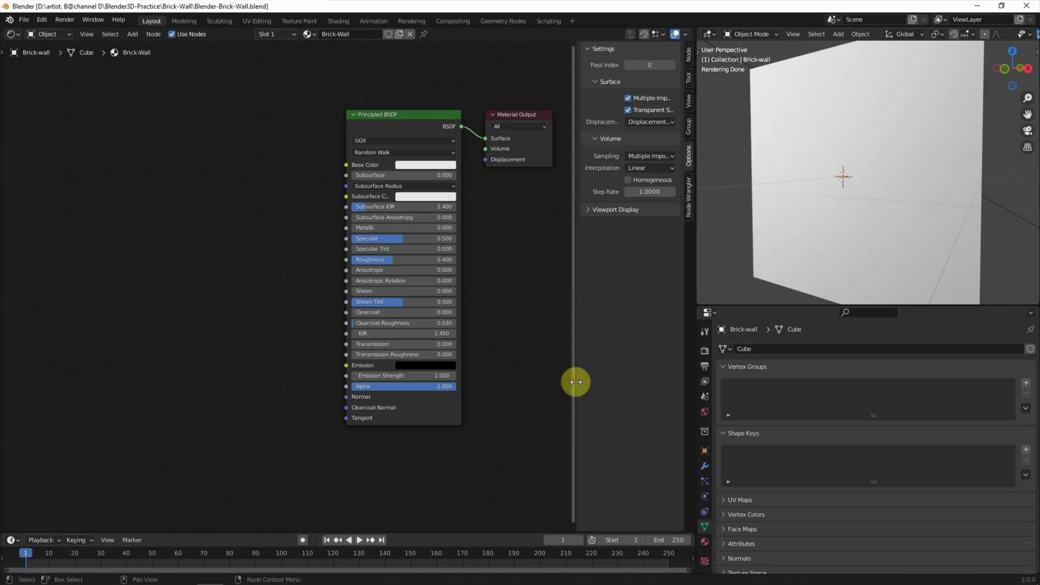
drag(574, 379, 705, 395)
click(132, 34)
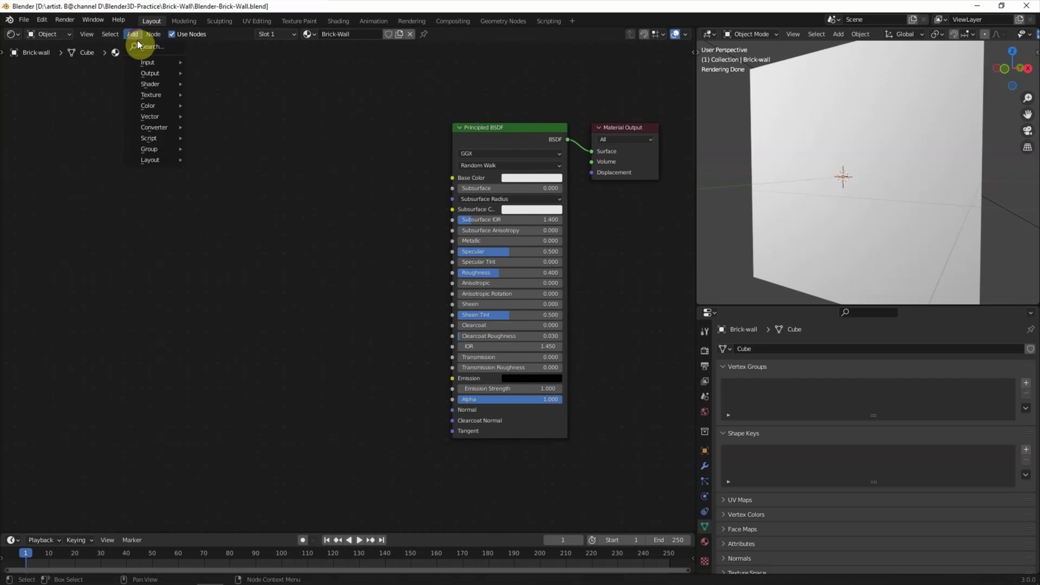
Add Brick Texture, Mapping and Texture Coordinate nodes to the left of the shader.
text(brick)
key(Return)
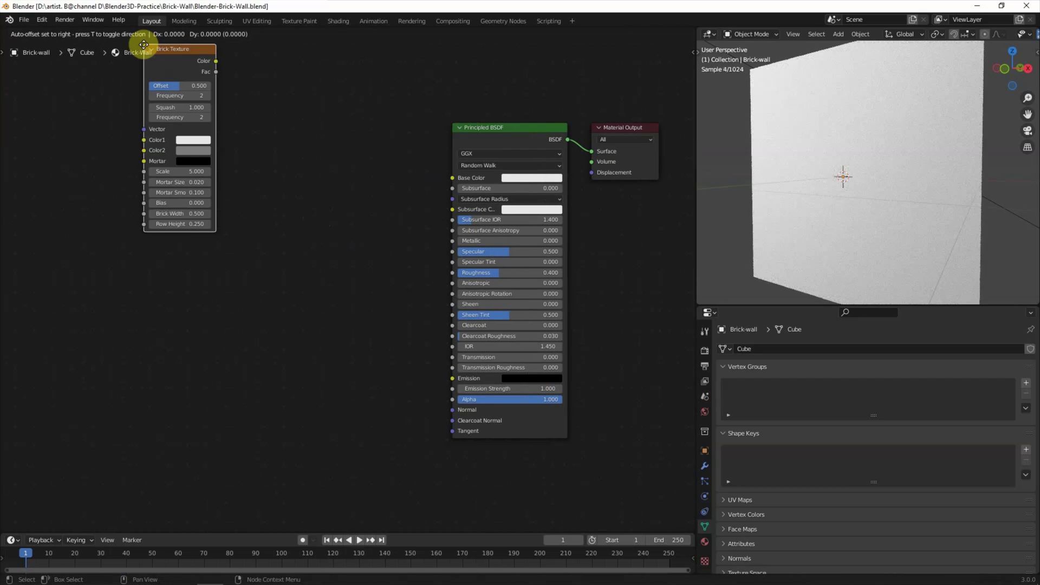
click(244, 142)
click(132, 34)
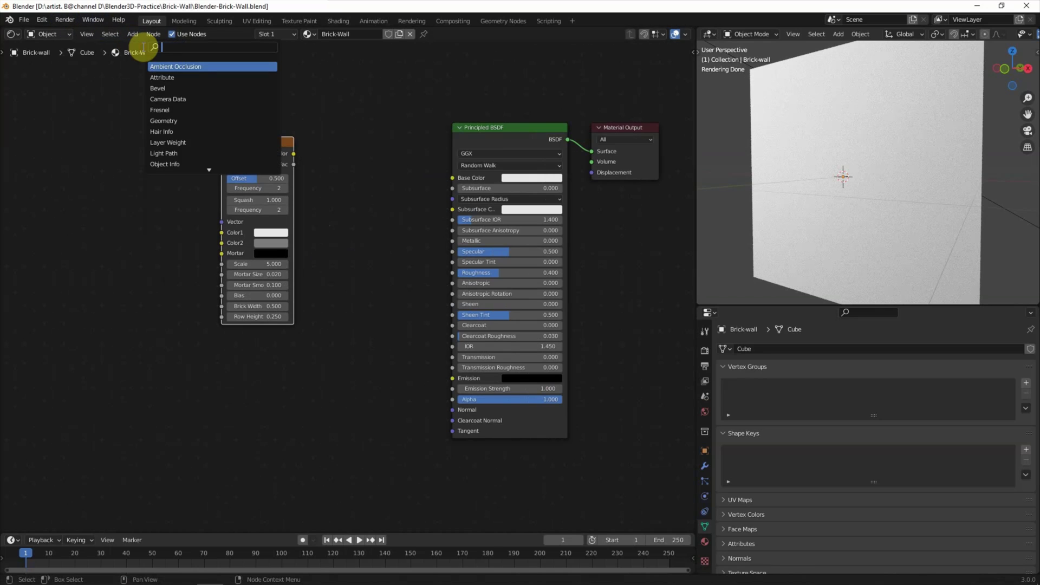
text(mapping)
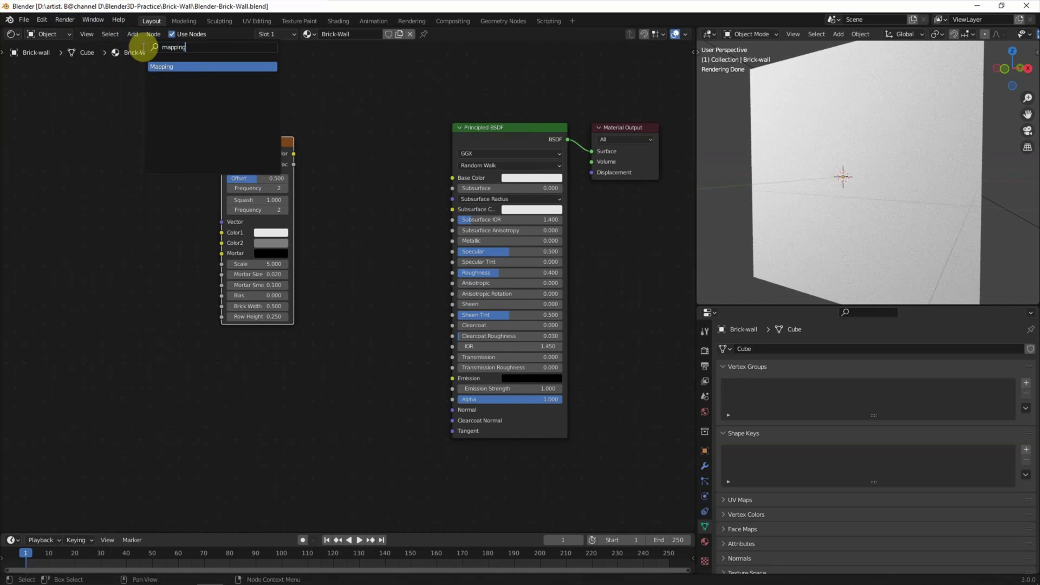
key(Return)
click(100, 151)
click(132, 34)
text(texture c)
click(162, 76)
click(22, 195)
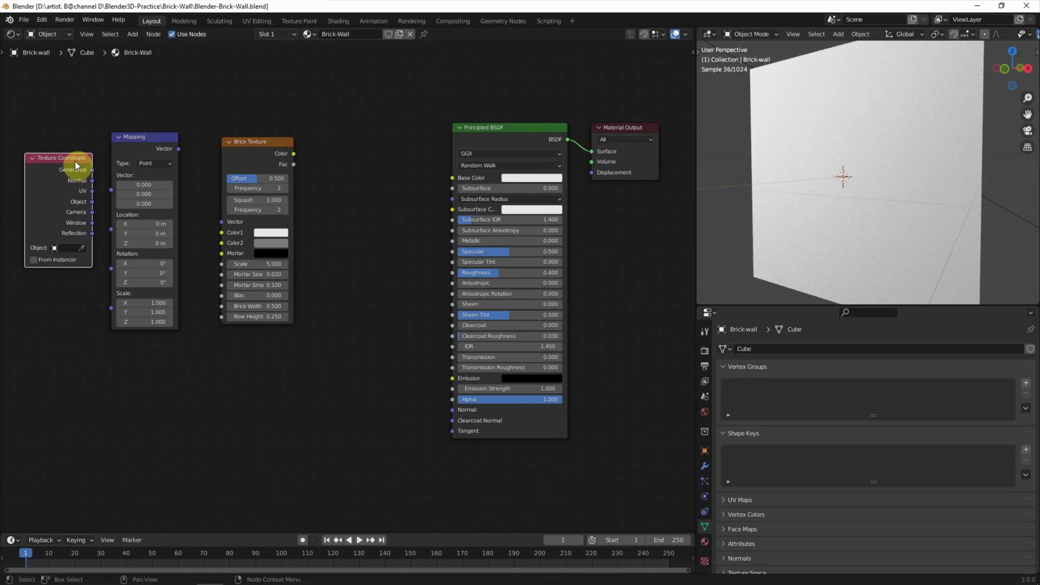
drag(74, 161, 68, 195)
Link Generated → Mapping → Brick Vector and the brick Color into Base Color.
drag(112, 229, 112, 228)
mouse_move(179, 149)
mouse_down()
mouse_move(218, 189)
mouse_move(221, 219)
mouse_up()
drag(239, 144, 343, 165)
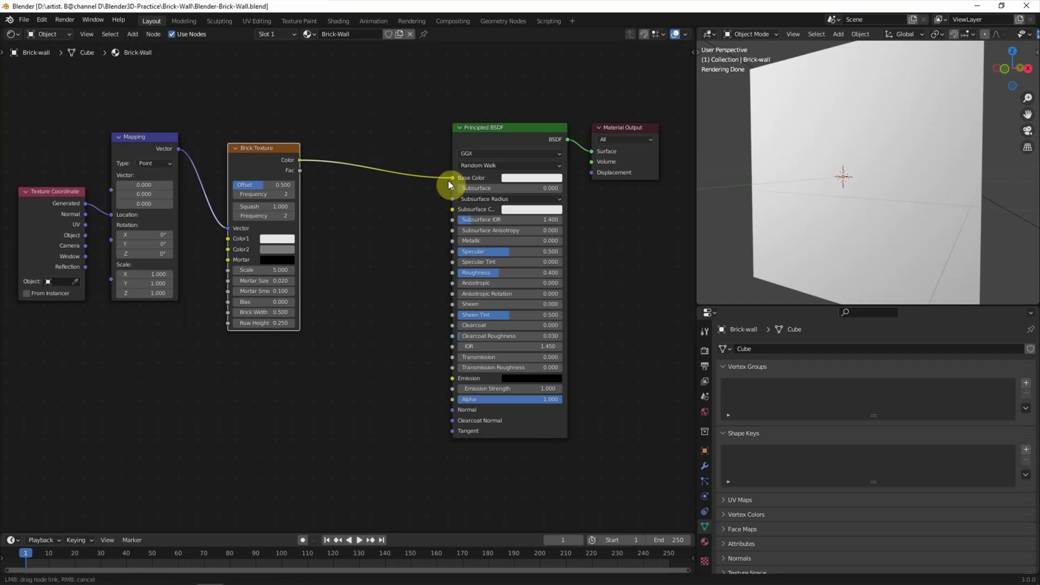
drag(437, 199, 451, 179)
middle_drag(863, 215, 804, 141)
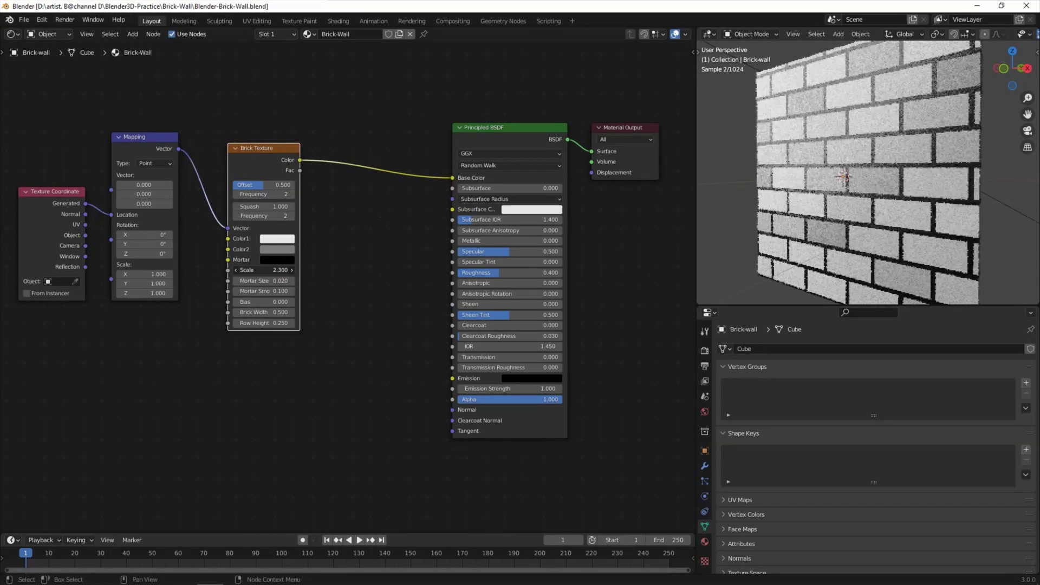
Adjust the brick Scale and set Mortar Size to 0.020.
drag(276, 267, 274, 269)
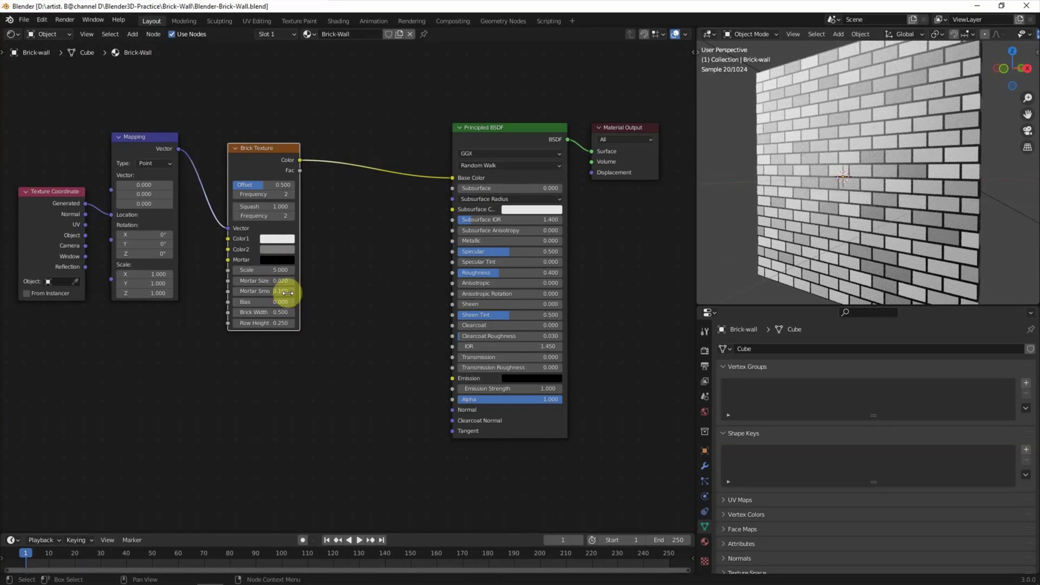
click(291, 280)
click(232, 281)
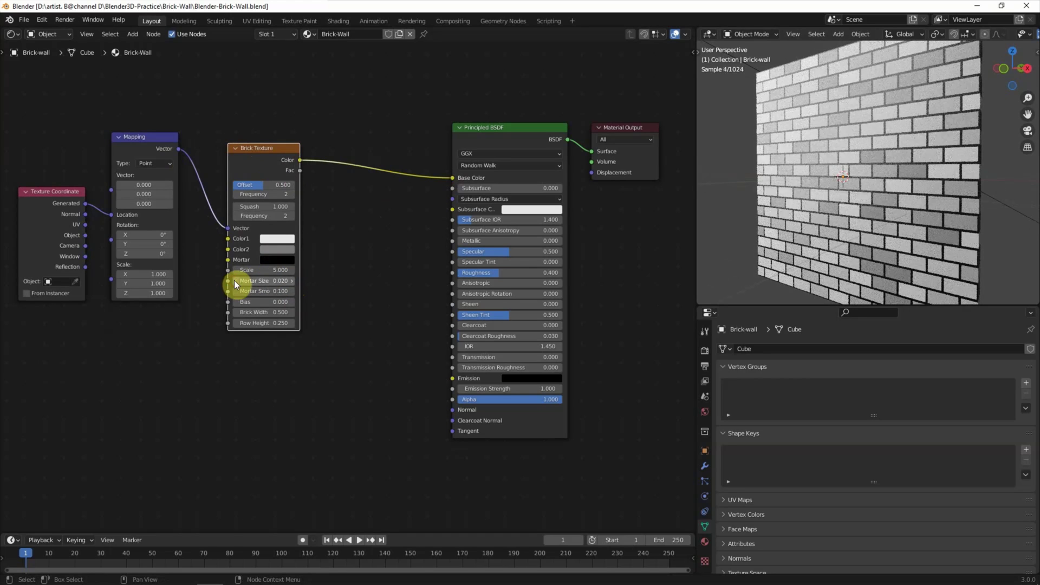
click(282, 280)
key(Return)
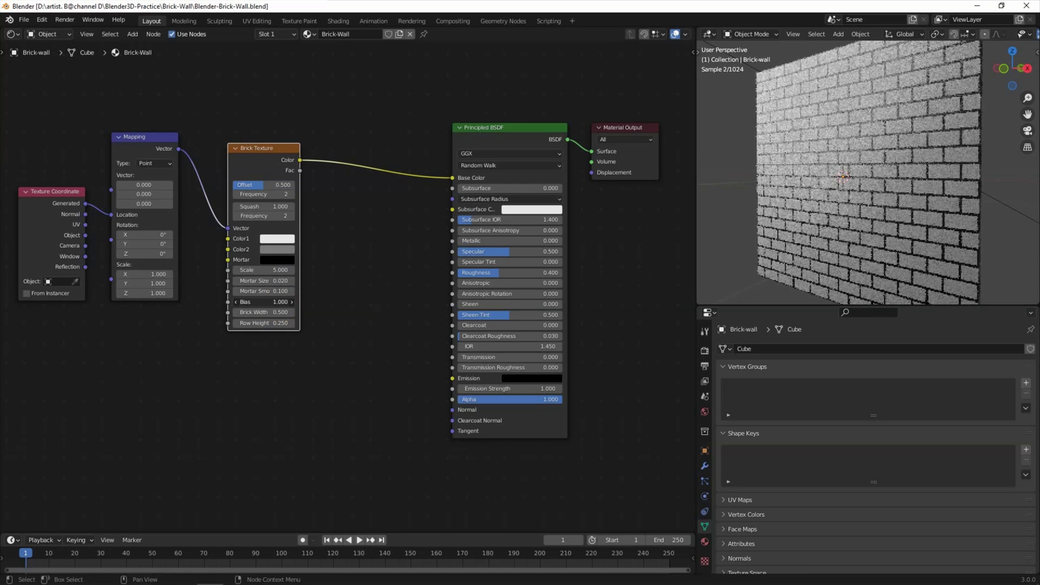
Undo the Bias change and re-enter Mortar Size as 0.020.
drag(264, 301, 312, 313)
key(ctrl+z)
key(ctrl+z)
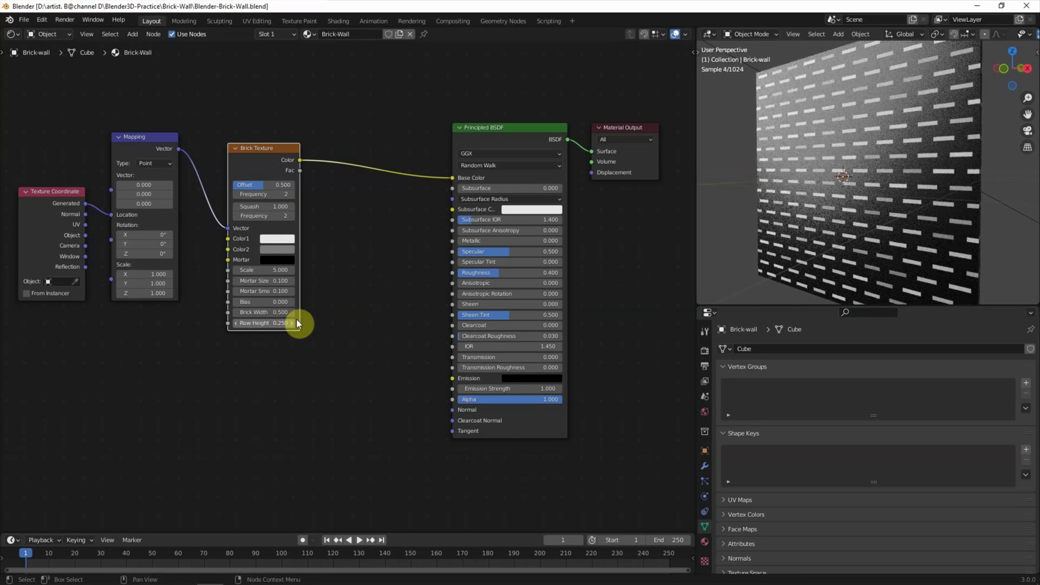
click(293, 280)
key(Return)
text(.02)
key(Return)
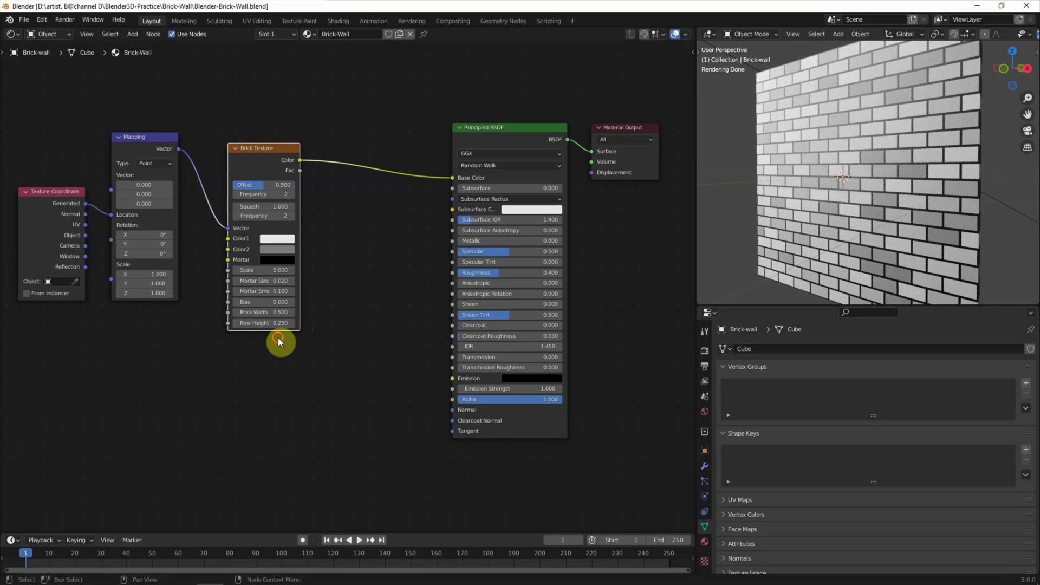
Set brick Color1 to orange-red, Color2 to dark red, and the mortar colour to white.
click(274, 239)
drag(300, 138, 292, 160)
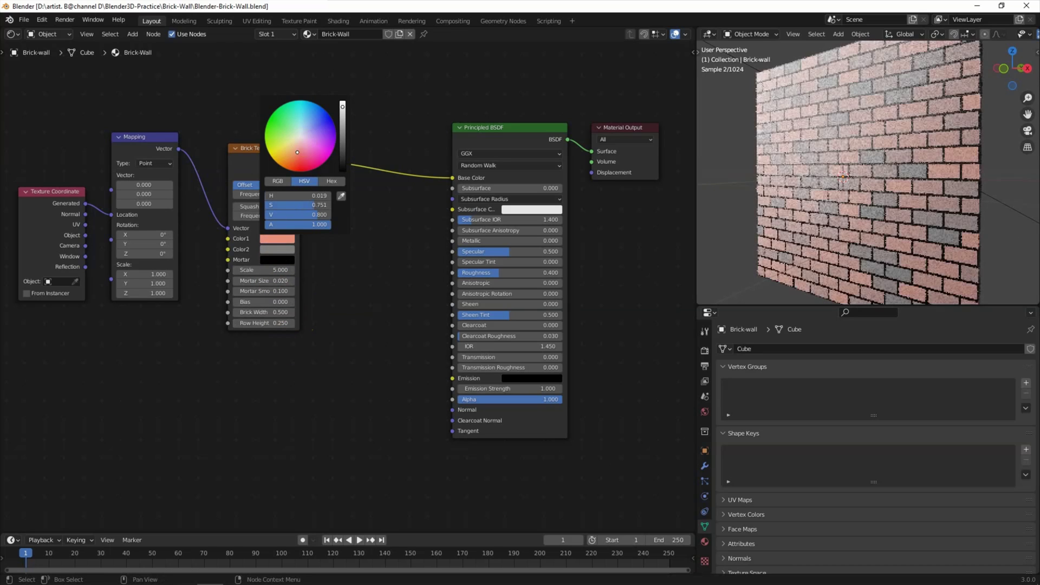
click(267, 251)
drag(289, 168, 301, 174)
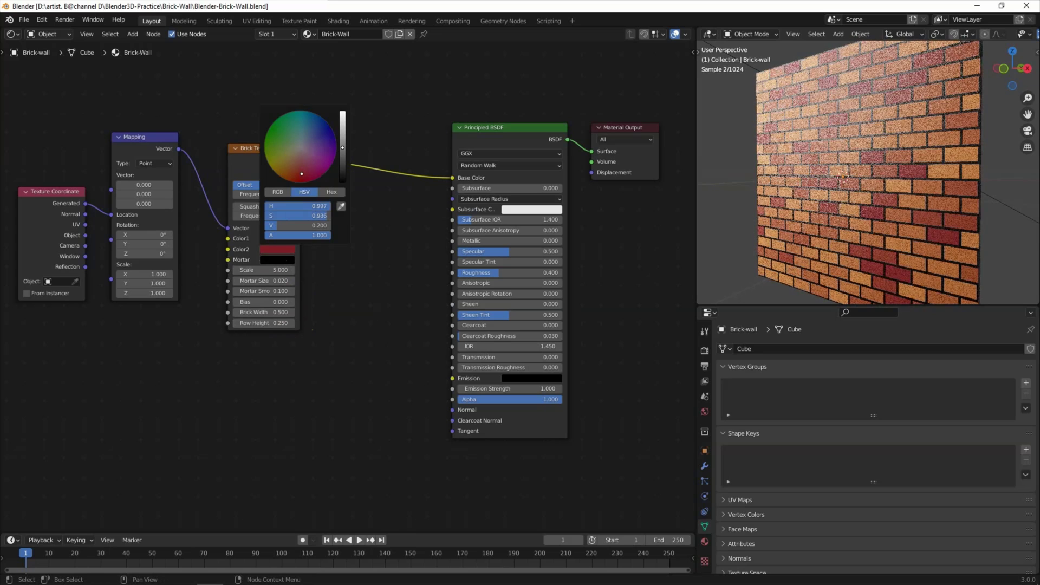
click(277, 239)
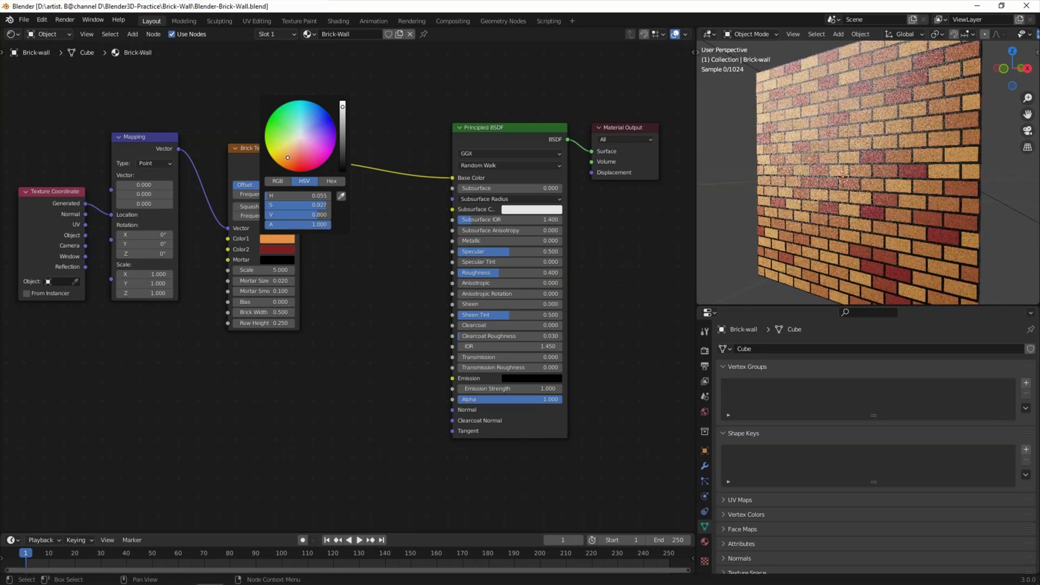
drag(343, 107, 343, 115)
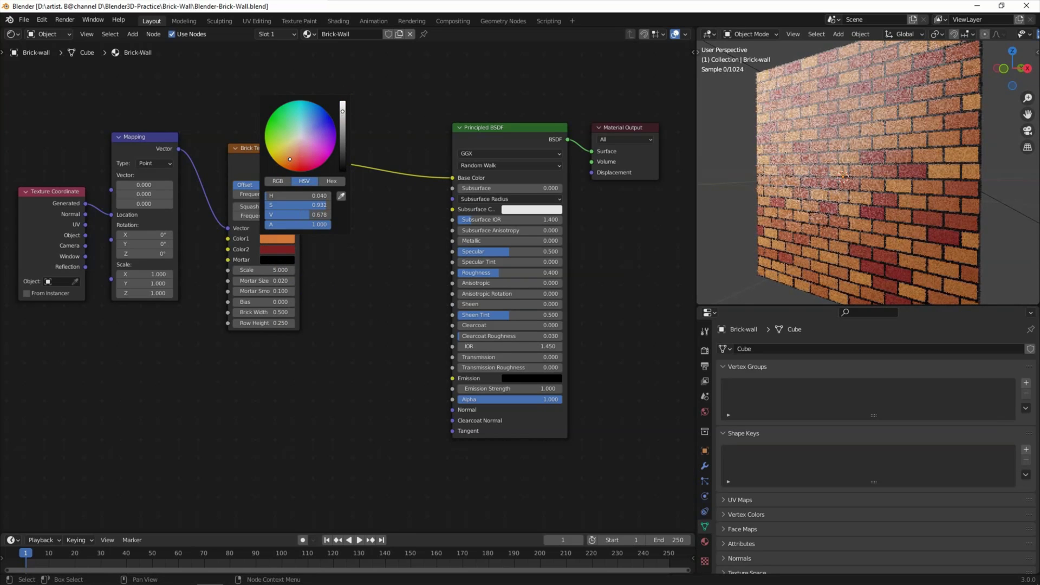
drag(290, 158, 342, 126)
click(265, 261)
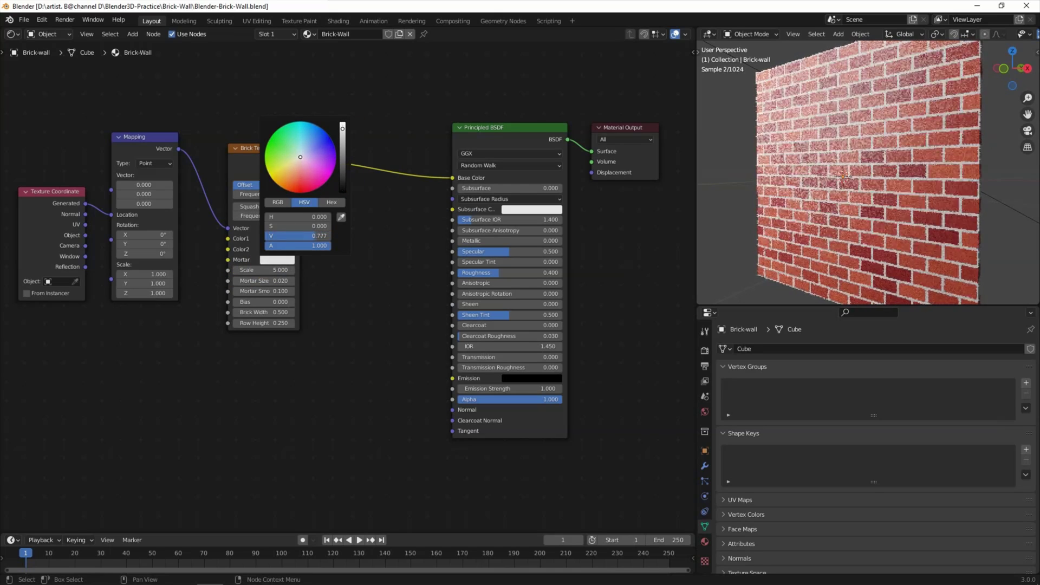
click(365, 131)
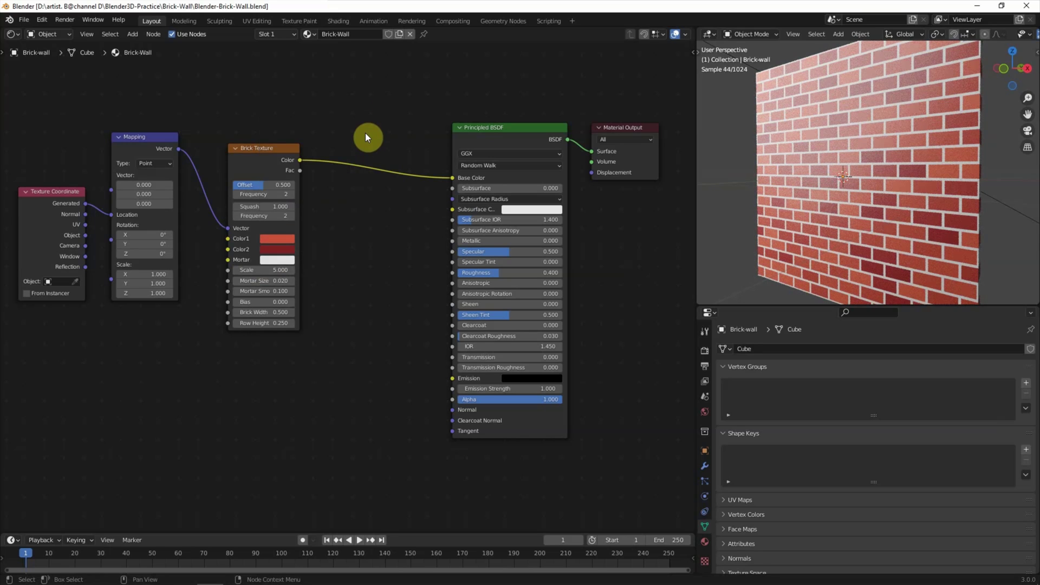
Zoom into the node graph and add a Bump node below the Brick Texture.
scroll(902, 166, up, 2)
scroll(910, 161, up, 2)
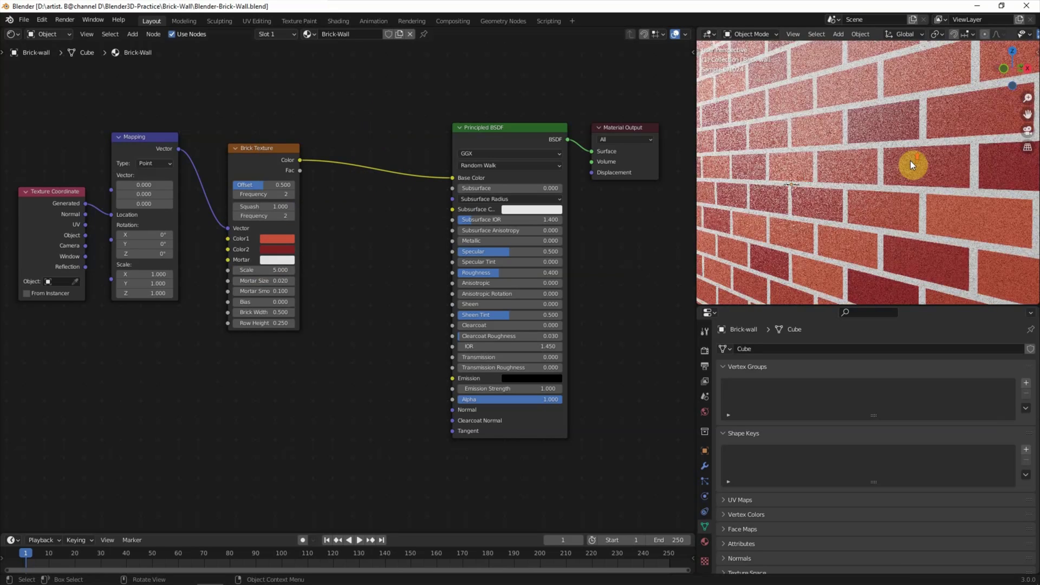
scroll(910, 161, up, 2)
scroll(813, 146, up, 2)
scroll(848, 148, up, 2)
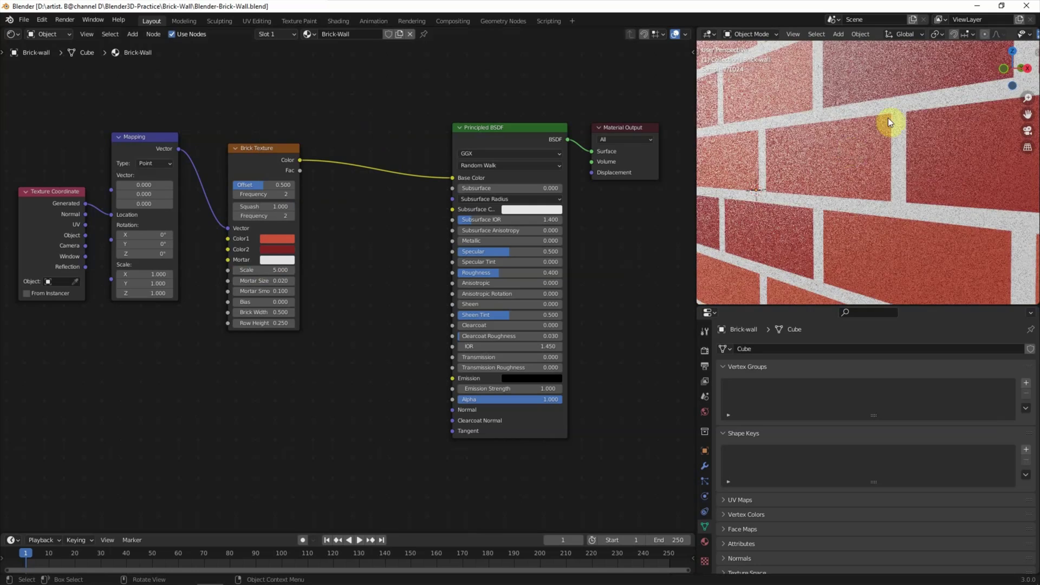
click(133, 34)
text(bump)
key(Return)
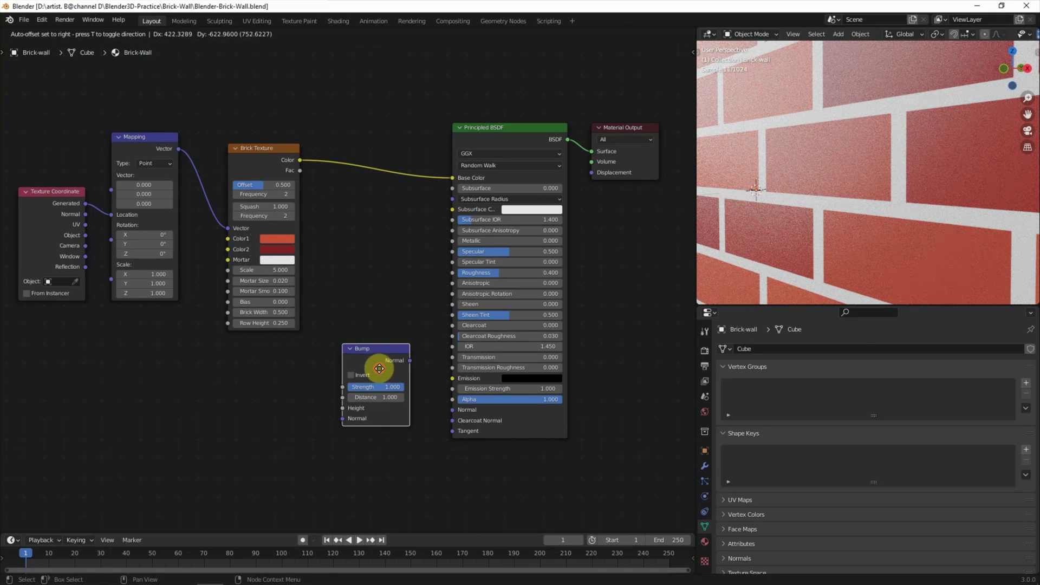
click(372, 382)
Connect brick Fac to Bump Height and Bump Normal to the shader's Normal.
mouse_move(32, 228)
mouse_down()
mouse_move(238, 151)
mouse_move(191, 148)
mouse_up()
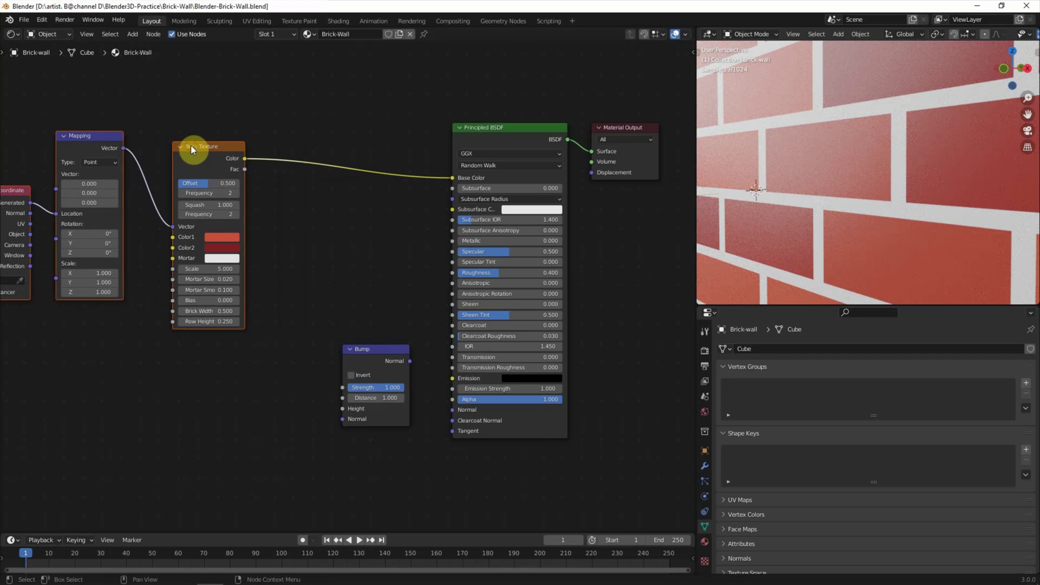
drag(245, 169, 343, 408)
drag(409, 361, 453, 410)
drag(381, 365, 377, 388)
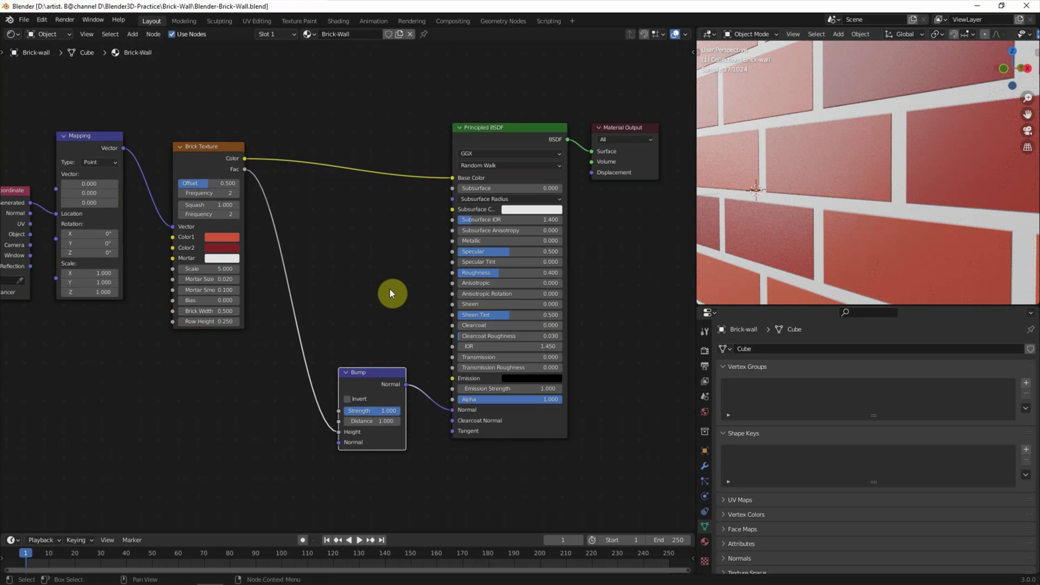
scroll(389, 288, down, 1)
middle_drag(388, 273, 406, 340)
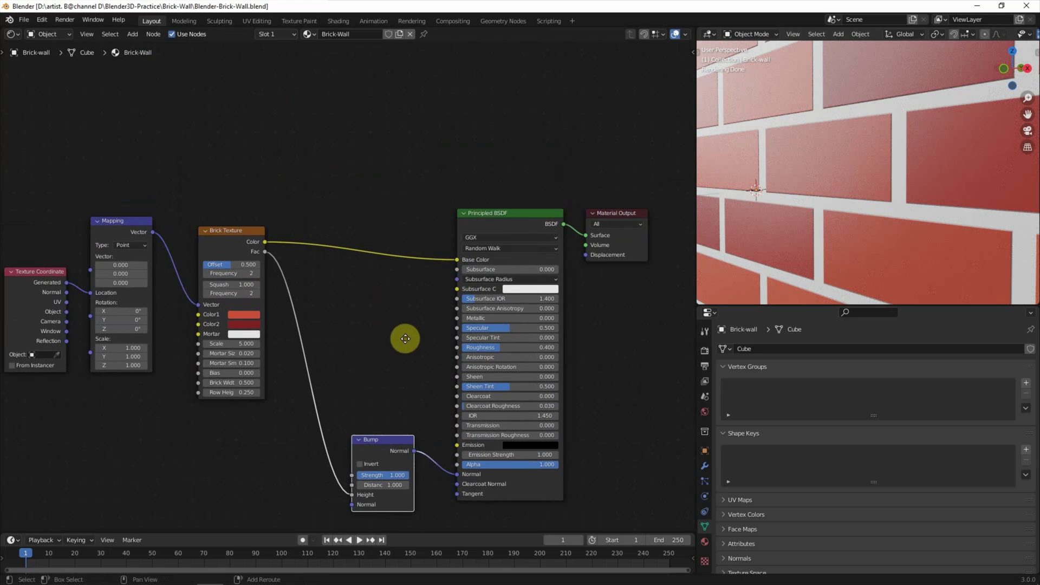
click(132, 33)
Add a Displacement node taking brick Color as Height and feeding Material Output Displacement.
click(157, 45)
text(displacement)
key(Return)
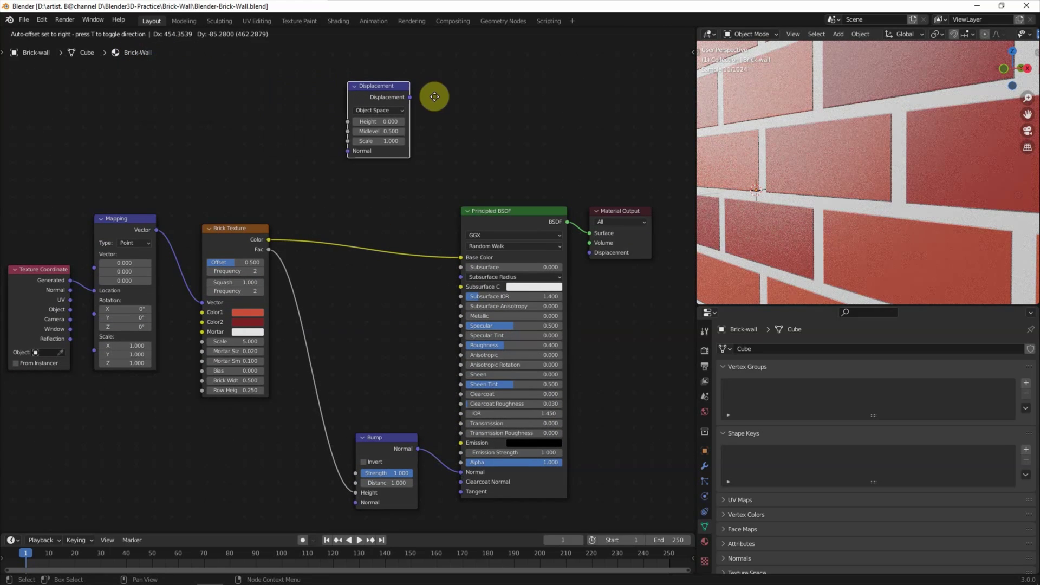
click(442, 97)
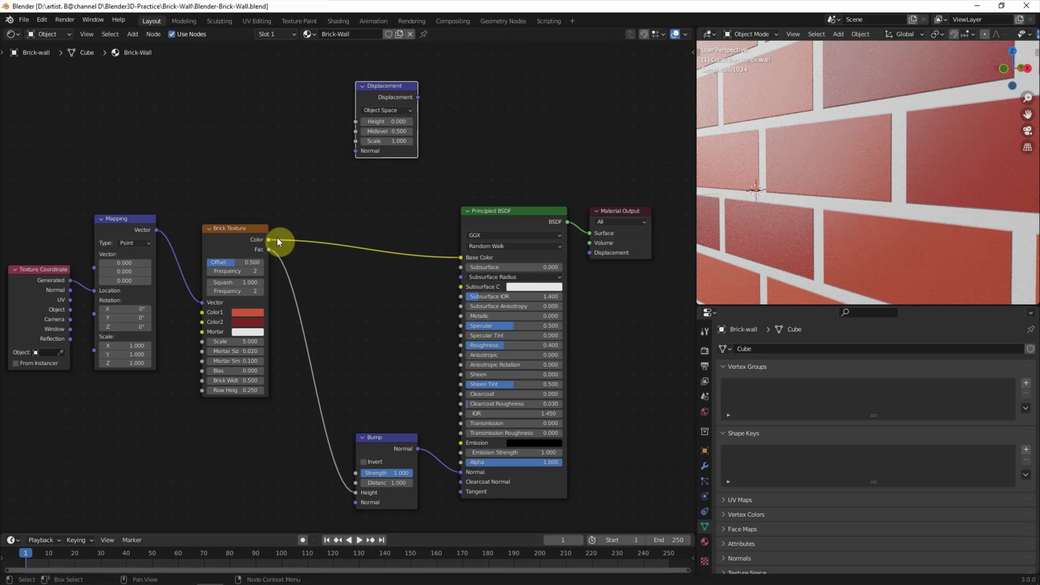
drag(268, 239, 351, 119)
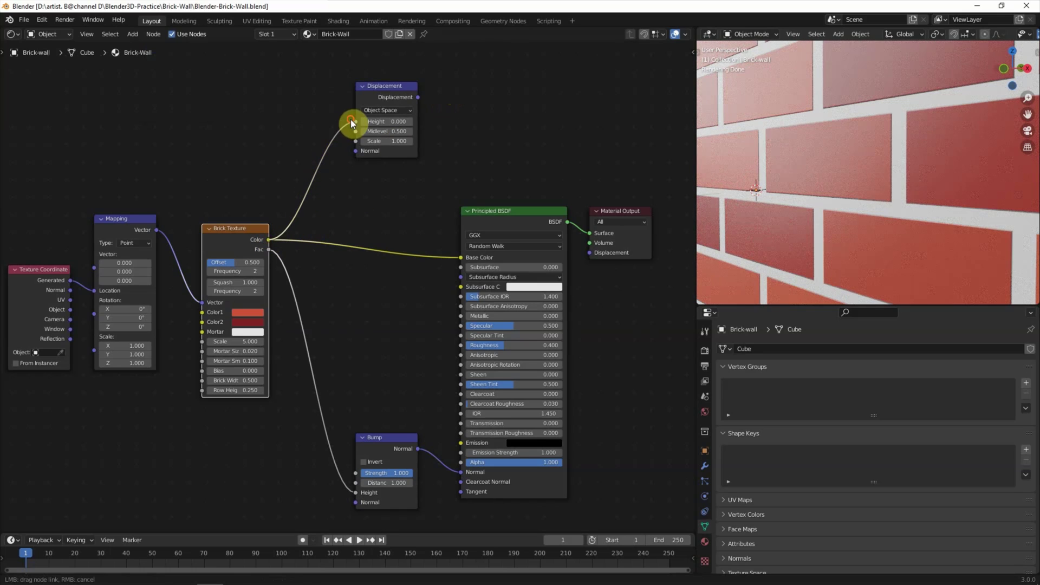
drag(417, 97, 589, 252)
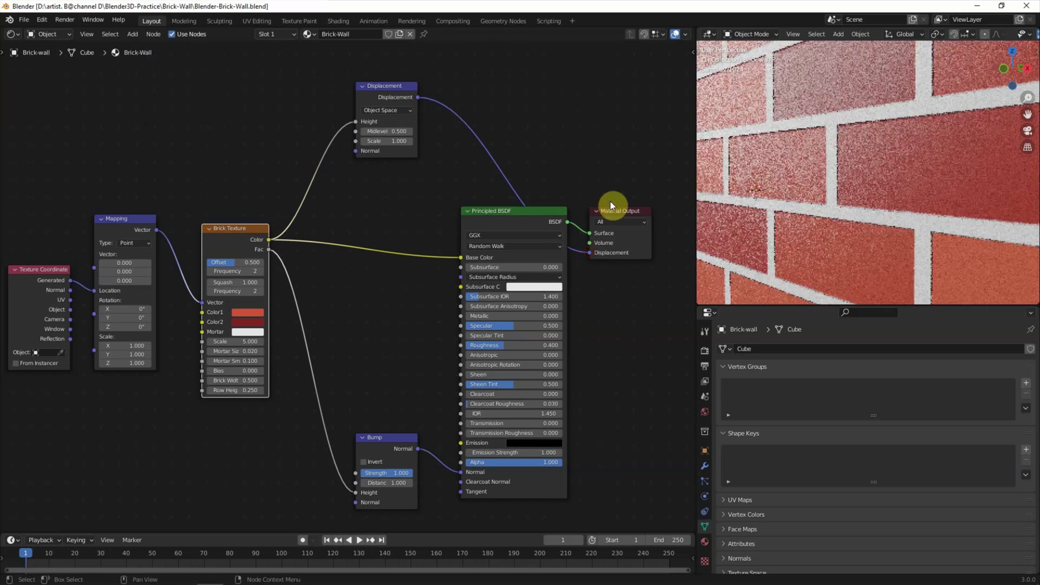
drag(610, 206, 622, 137)
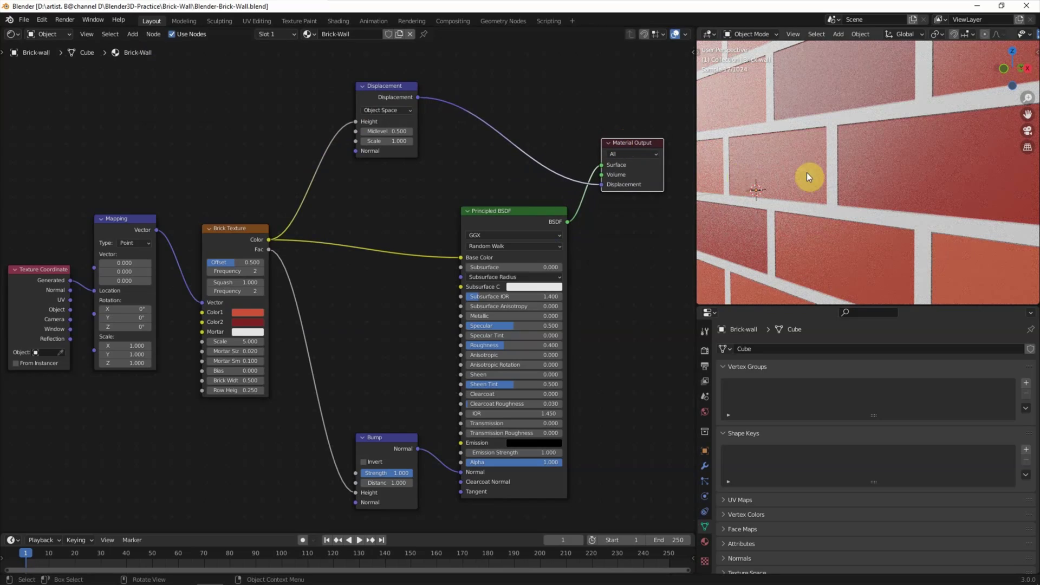
mouse_move(787, 184)
middle_down()
mouse_move(836, 193)
mouse_move(885, 161)
middle_up()
scroll(872, 177, down, 3)
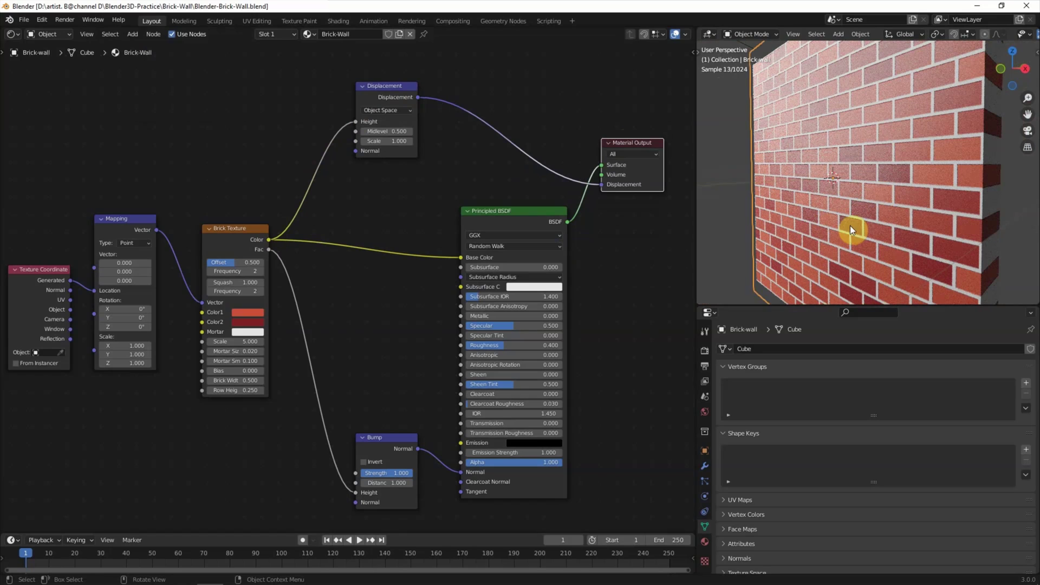
click(705, 466)
Add a Bevel modifier to the wall with Amount 0.01 m and 3 segments.
click(762, 347)
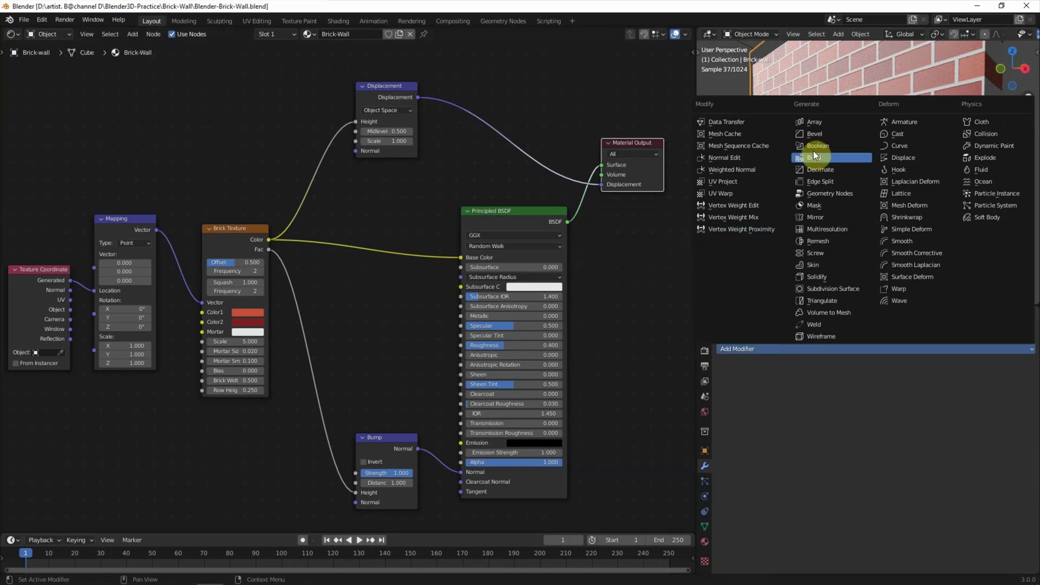
click(816, 134)
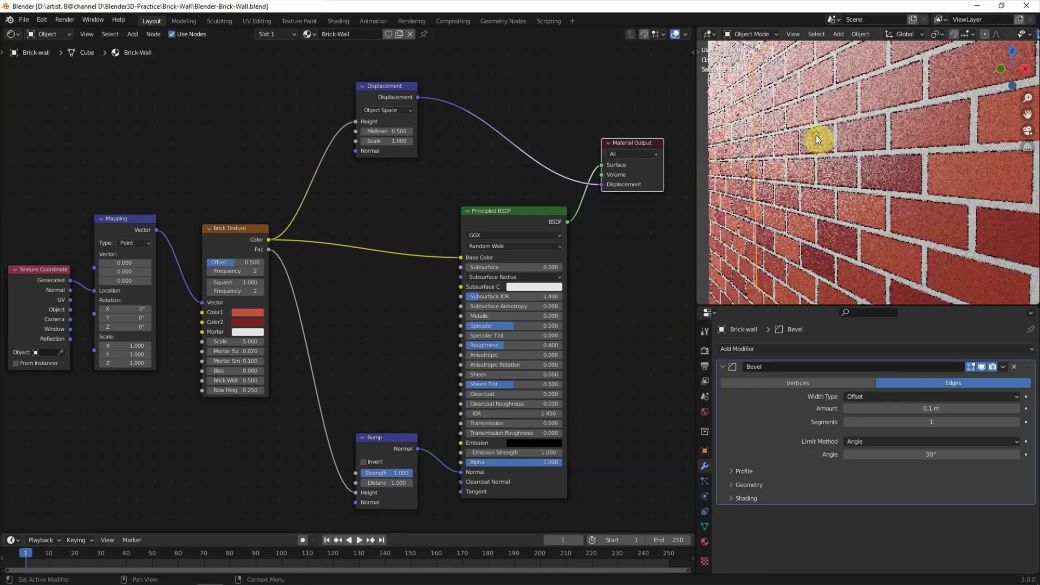
click(852, 406)
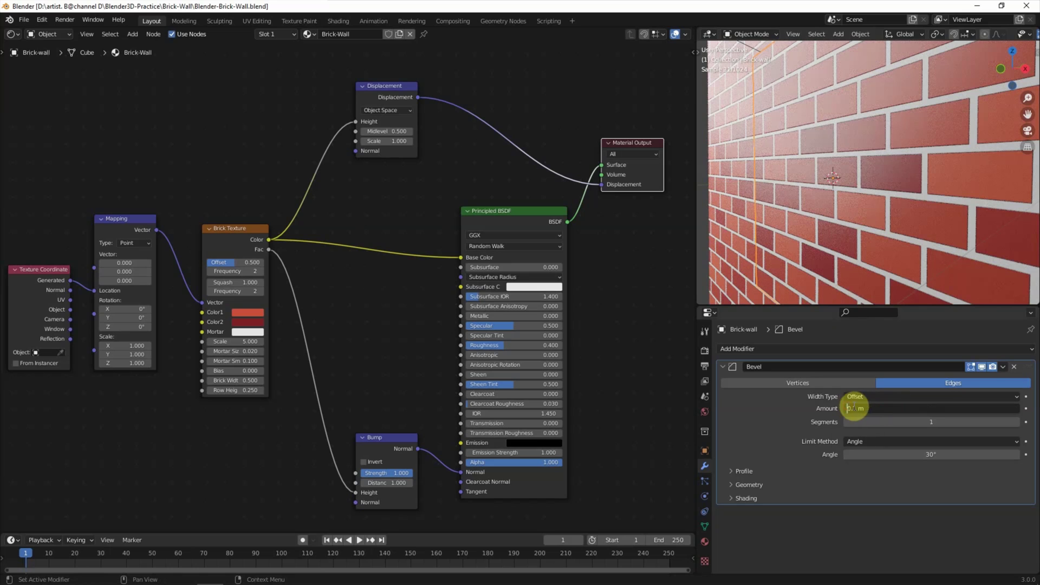
text(0.01)
key(Return)
drag(991, 426, 1003, 426)
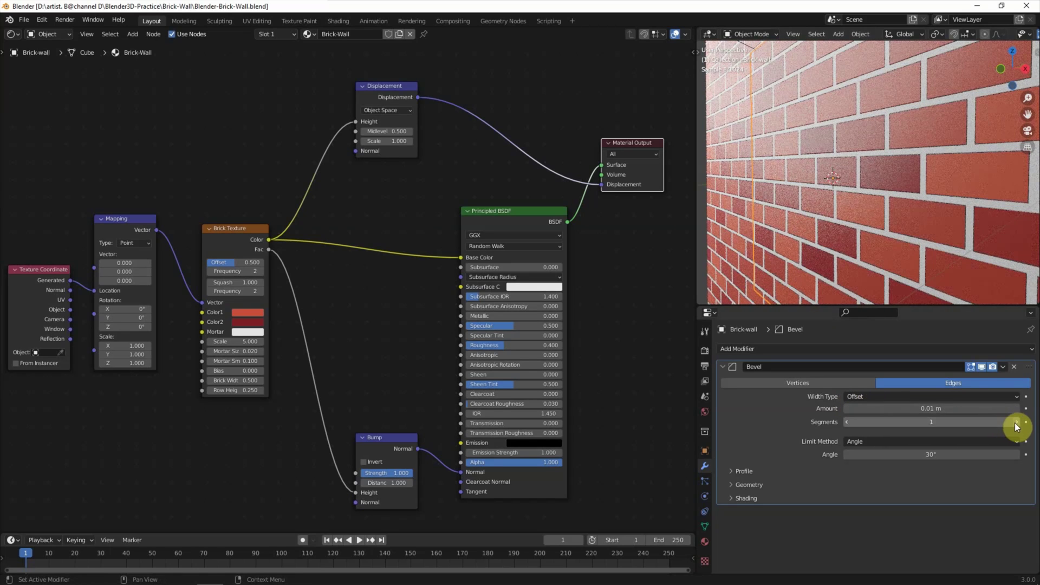
Add a Subdivision Surface modifier with viewport and render levels set to 6.
click(729, 349)
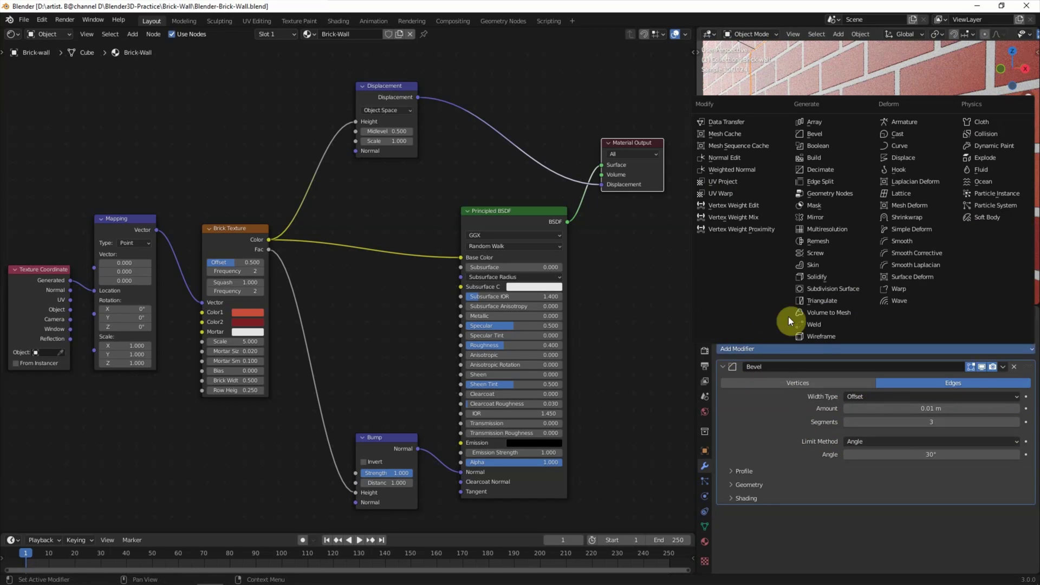
click(808, 287)
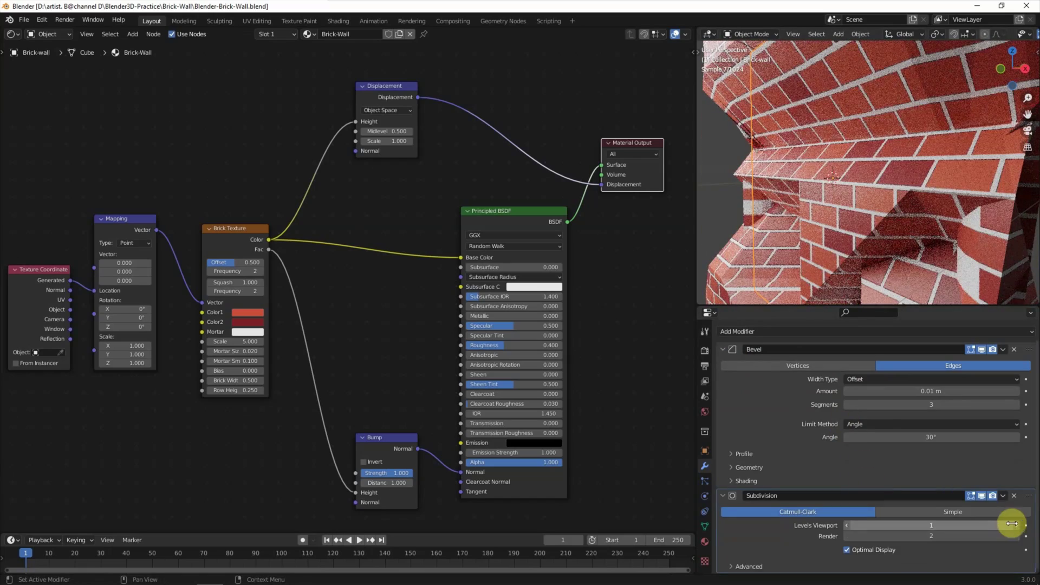
click(1017, 525)
click(1017, 526)
click(1016, 525)
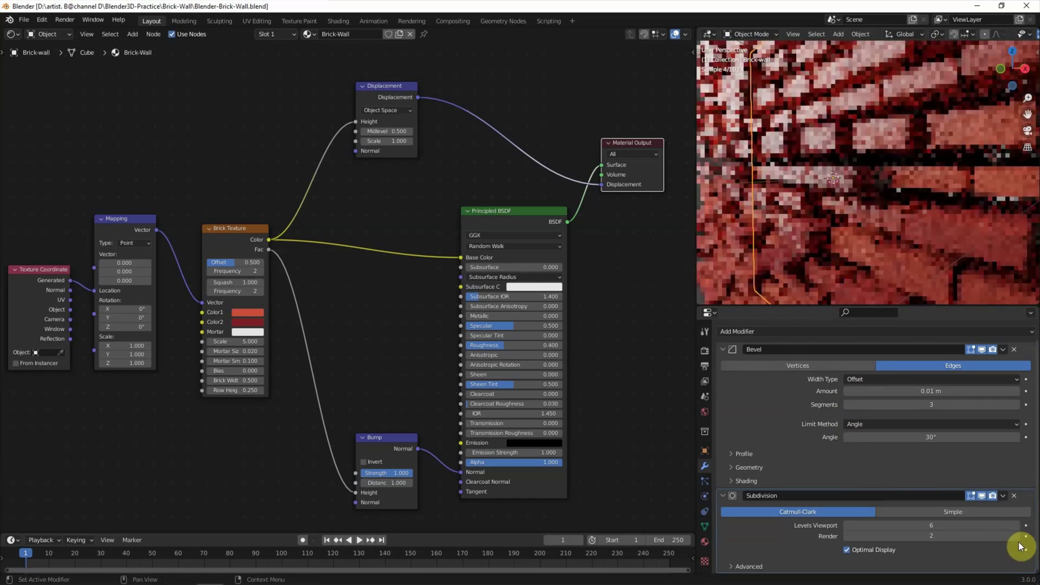
click(1017, 536)
click(1016, 536)
scroll(828, 173, down, 3)
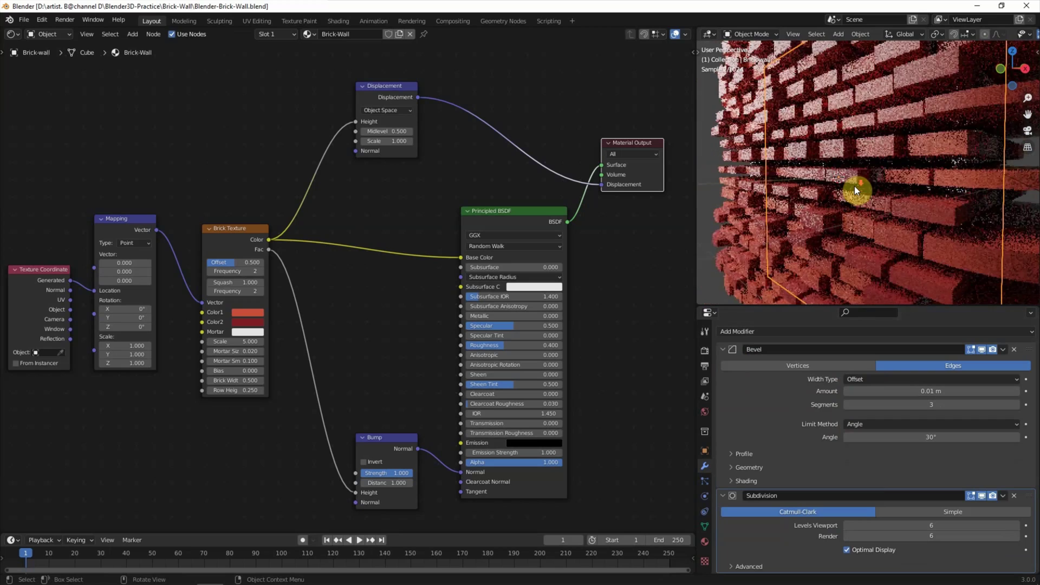
Set the Displacement node's Midlevel to 0.
middle_drag(853, 186, 727, 142)
double_click(386, 131)
text(0.1)
key(Return)
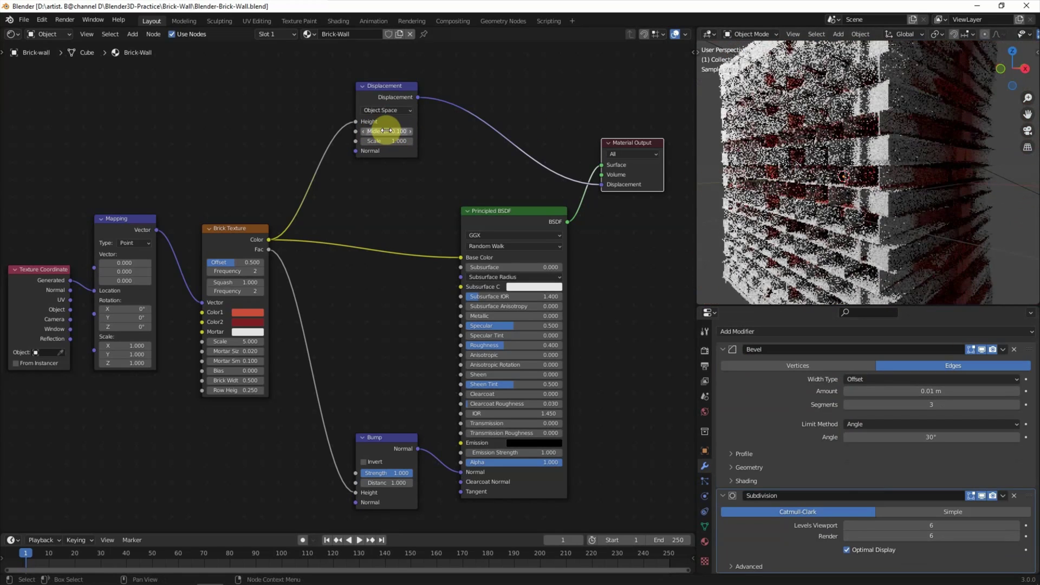
double_click(376, 132)
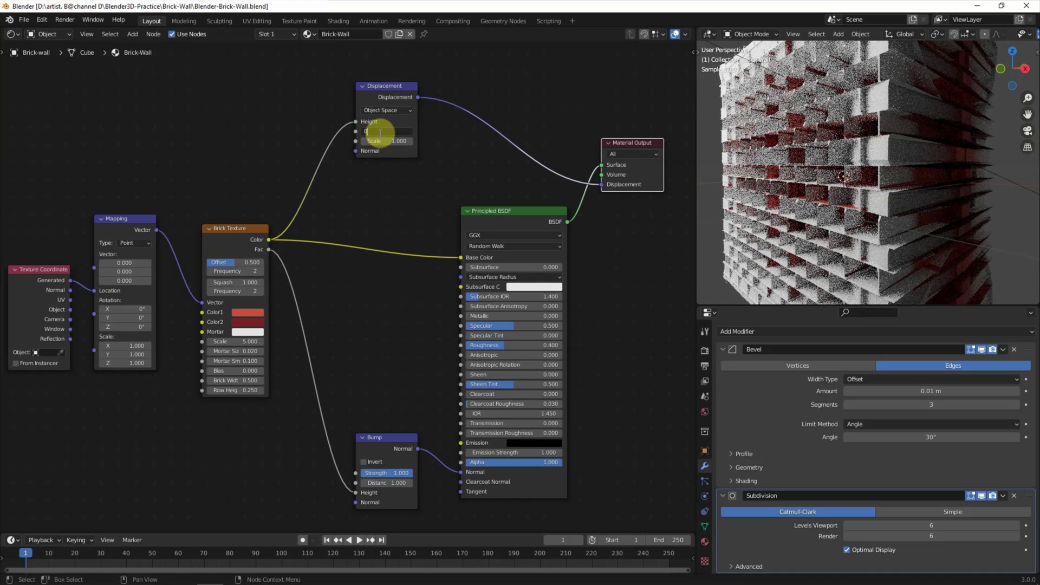
key(Return)
Set the displacement Scale to 0.010 and inspect the wall's subtle relief.
double_click(393, 142)
text(0.1)
key(Return)
double_click(394, 141)
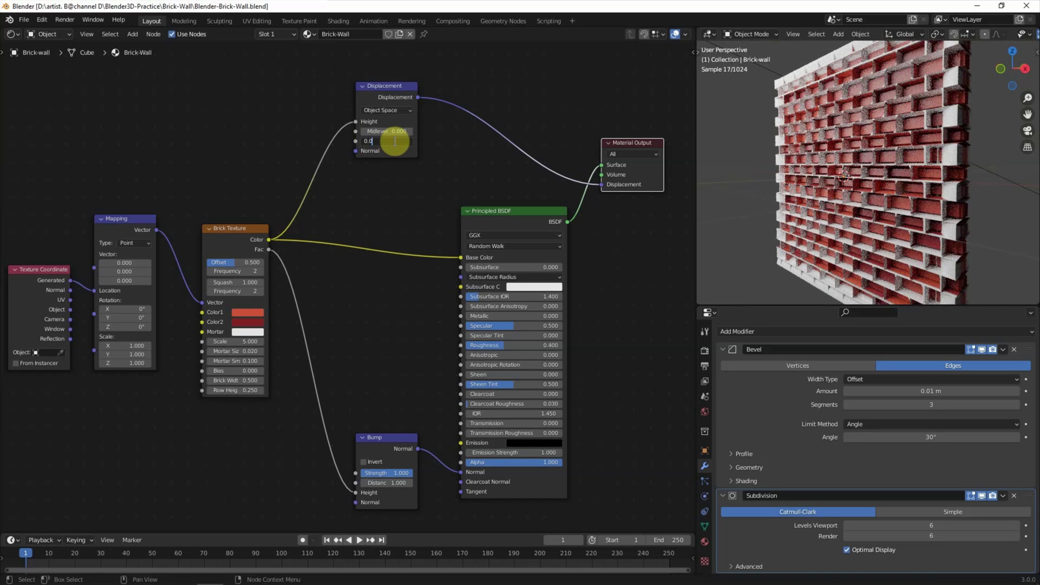
scroll(951, 164, up, 3)
scroll(950, 165, up, 2)
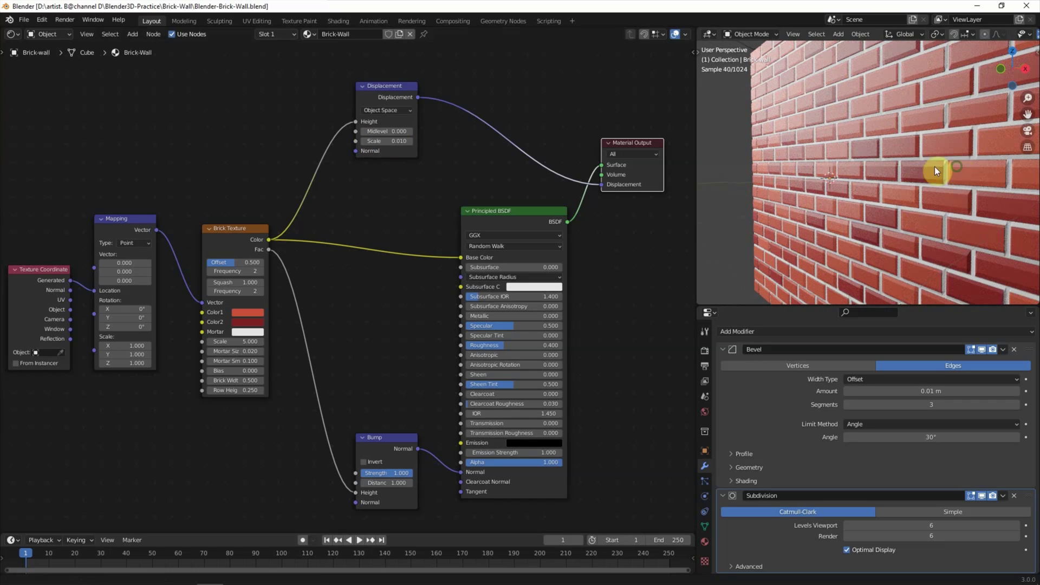
middle_drag(935, 167, 919, 169)
scroll(856, 164, up, 2)
scroll(872, 148, up, 2)
scroll(893, 178, up, 2)
scroll(882, 170, down, 3)
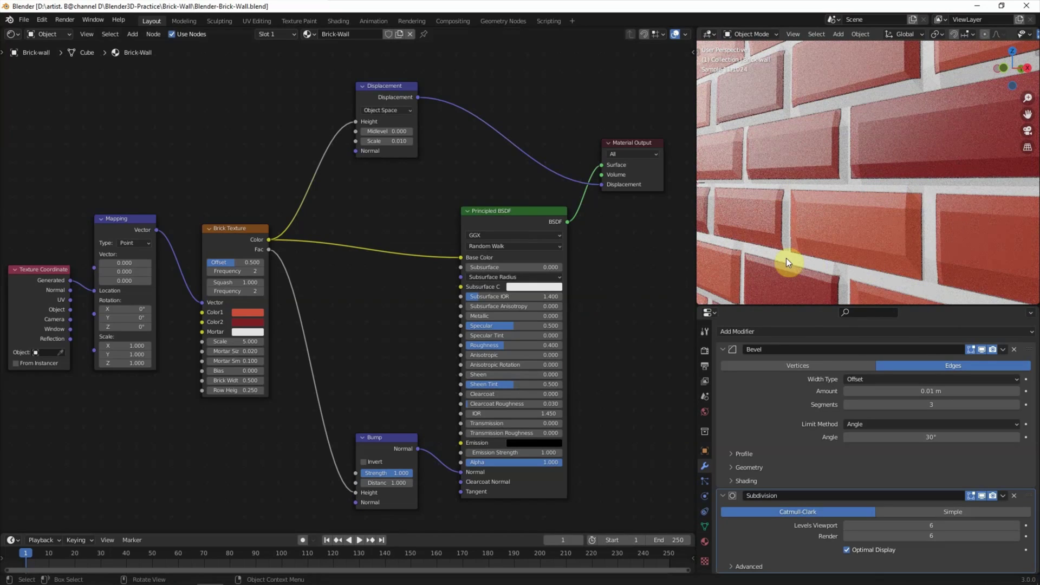
Add a Mapping-fed Noise Texture that drives the Brick Texture's Mortar Smooth.
drag(166, 174, 65, 274)
drag(139, 230, 69, 228)
middle_drag(70, 228, 269, 152)
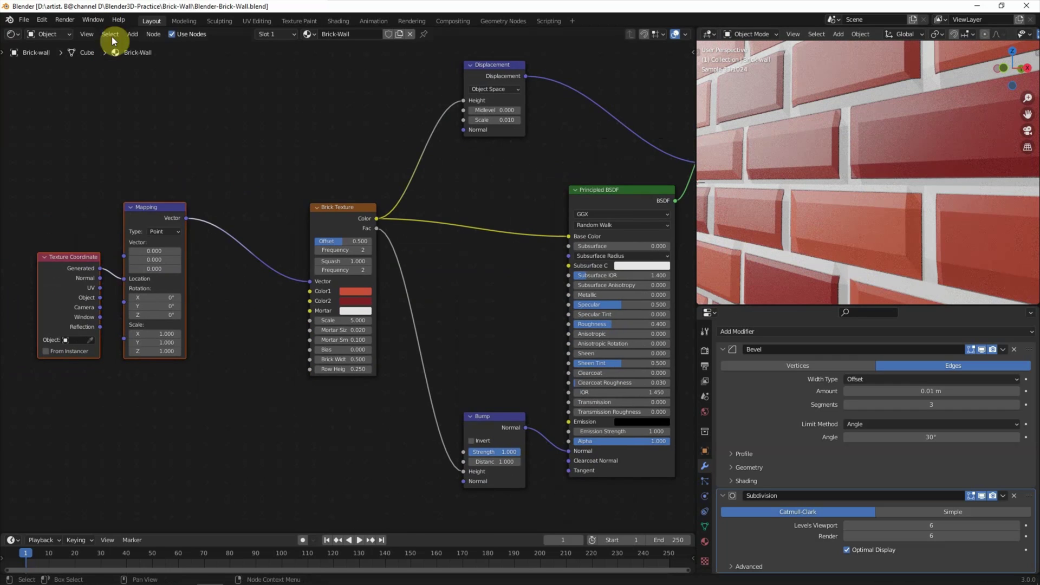
text(noise)
key(Return)
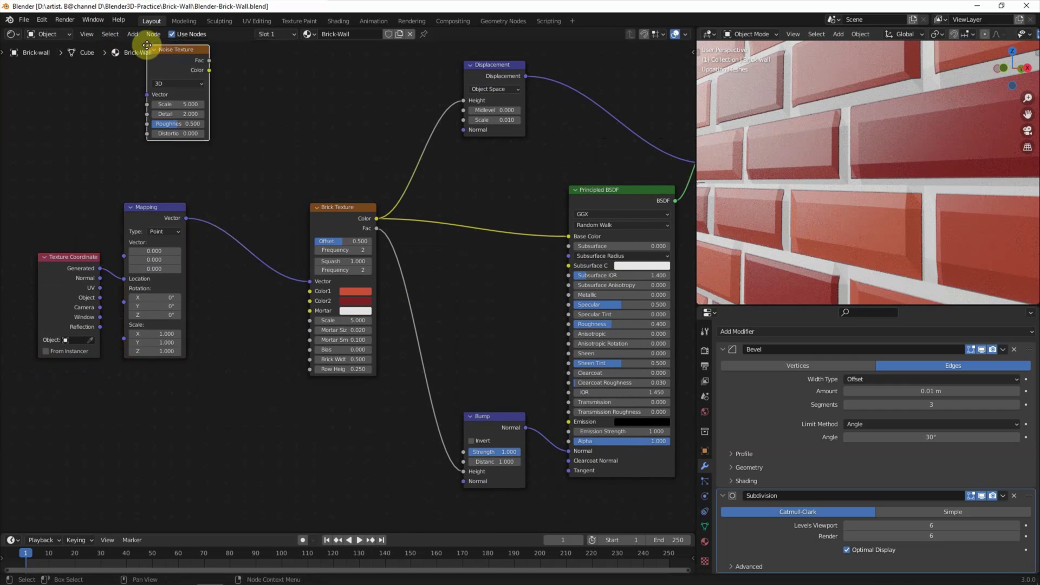
click(232, 355)
mouse_move(185, 220)
mouse_down()
mouse_move(206, 358)
mouse_move(220, 358)
mouse_up()
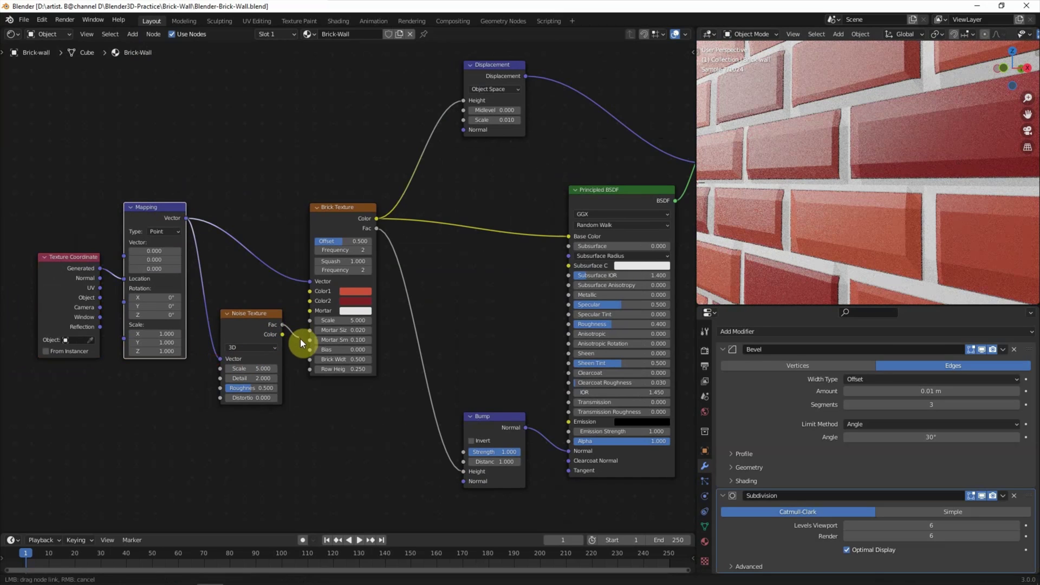
drag(307, 340, 307, 341)
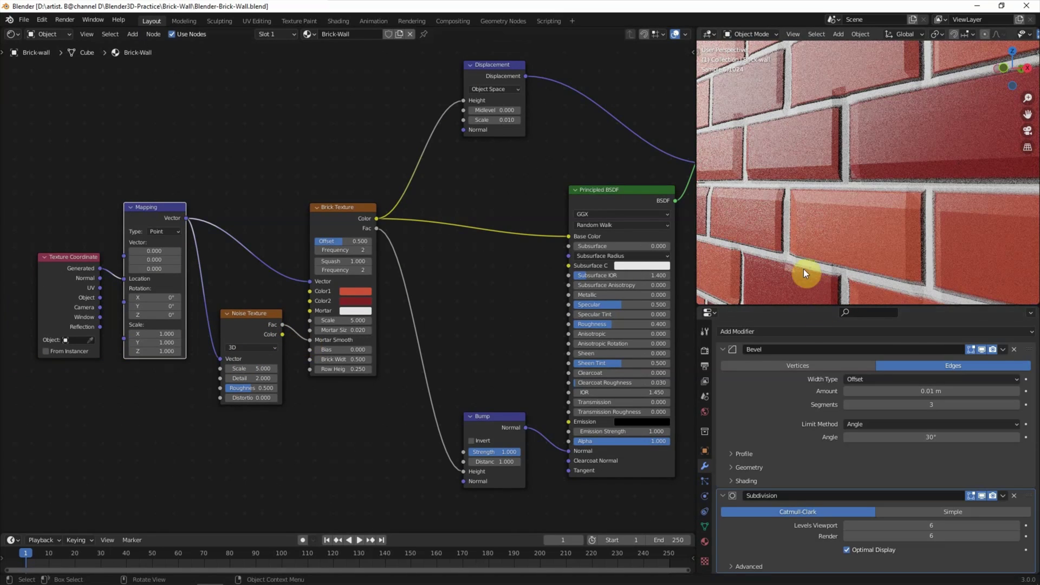
Set the first Noise Texture to Scale 50 and Detail 50.
double_click(246, 368)
text(50)
key(Tab)
text(0)
key(Tab)
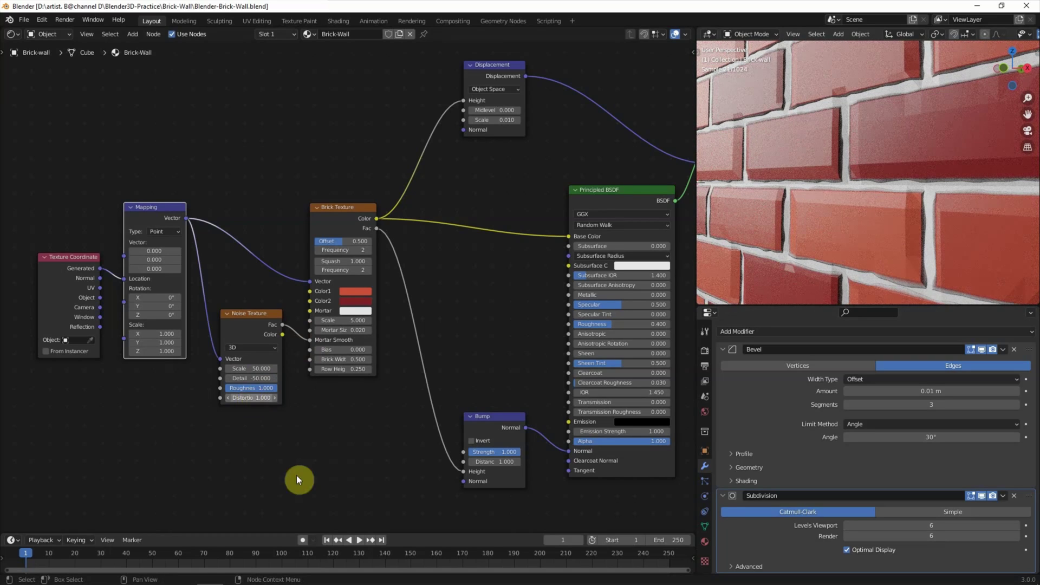
Add a second Mapping-fed Noise Texture with Scale 400 and Roughness 1.
middle_drag(426, 318, 396, 282)
click(133, 34)
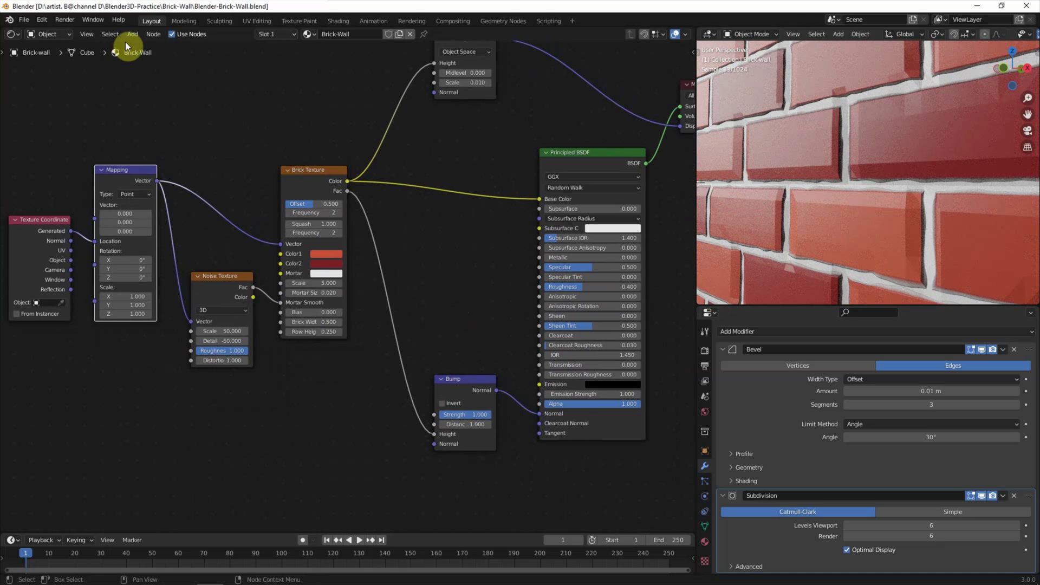
click(169, 47)
text(noise)
key(Return)
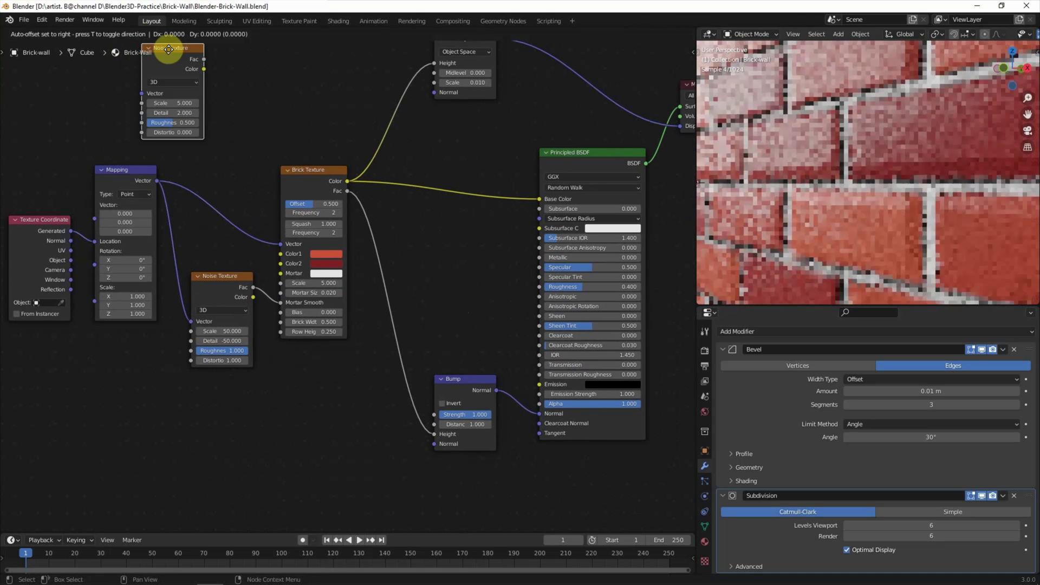
click(224, 481)
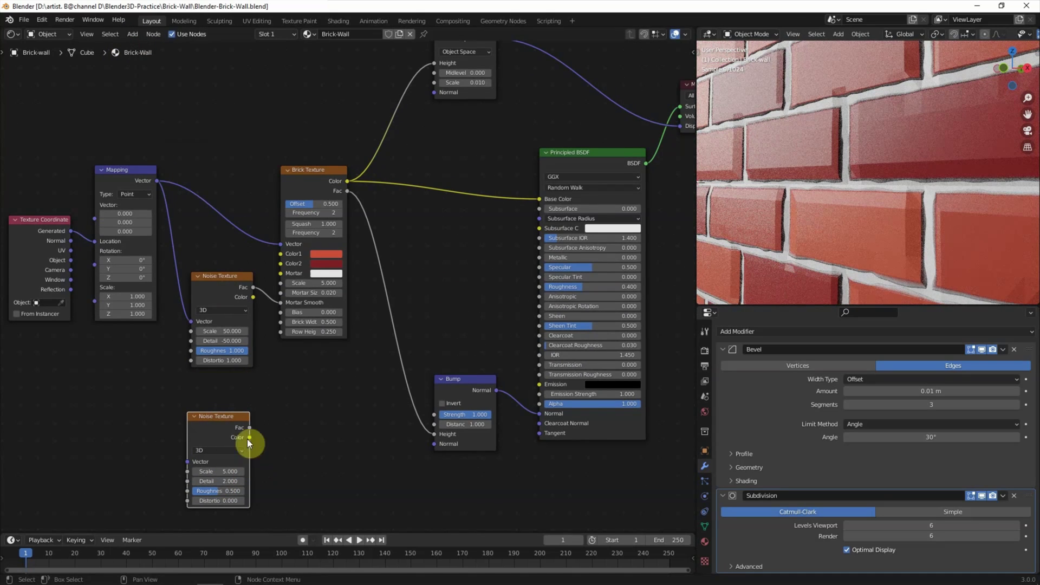
mouse_move(157, 180)
mouse_down()
mouse_move(188, 462)
mouse_move(232, 463)
mouse_up()
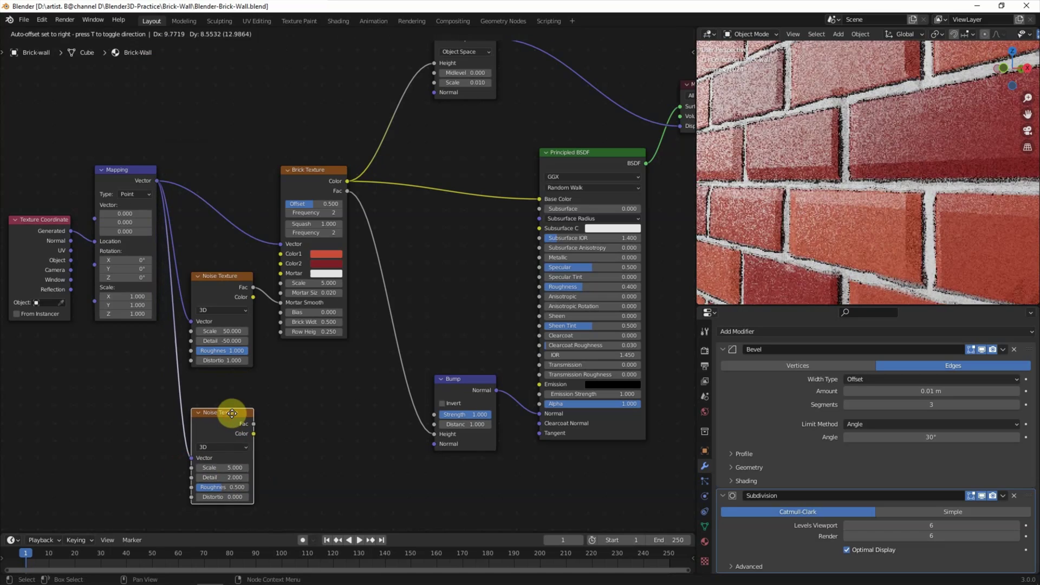
click(232, 464)
text(400)
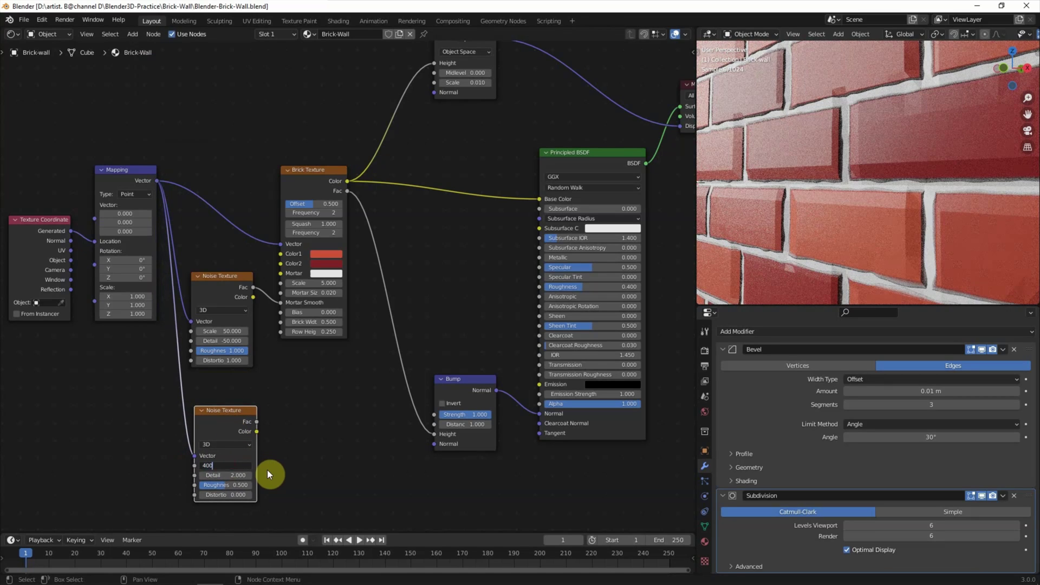
key(Return)
click(232, 485)
text(1)
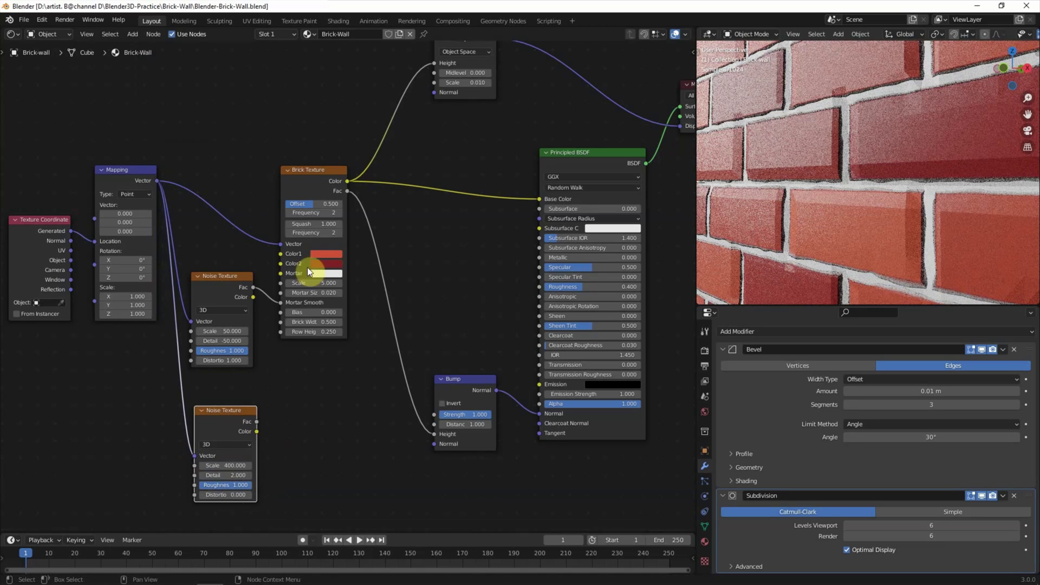
click(139, 40)
mouse_move(150, 62)
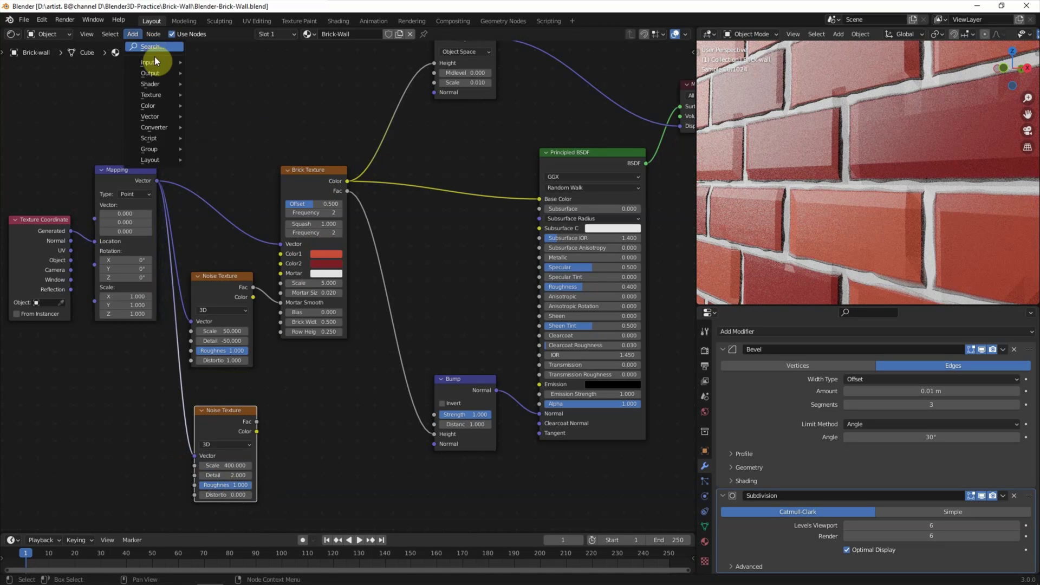
Insert a Darken Mix (Fac 0.867) between Brick Color and Base Color, fed by the fine noise.
text(mix)
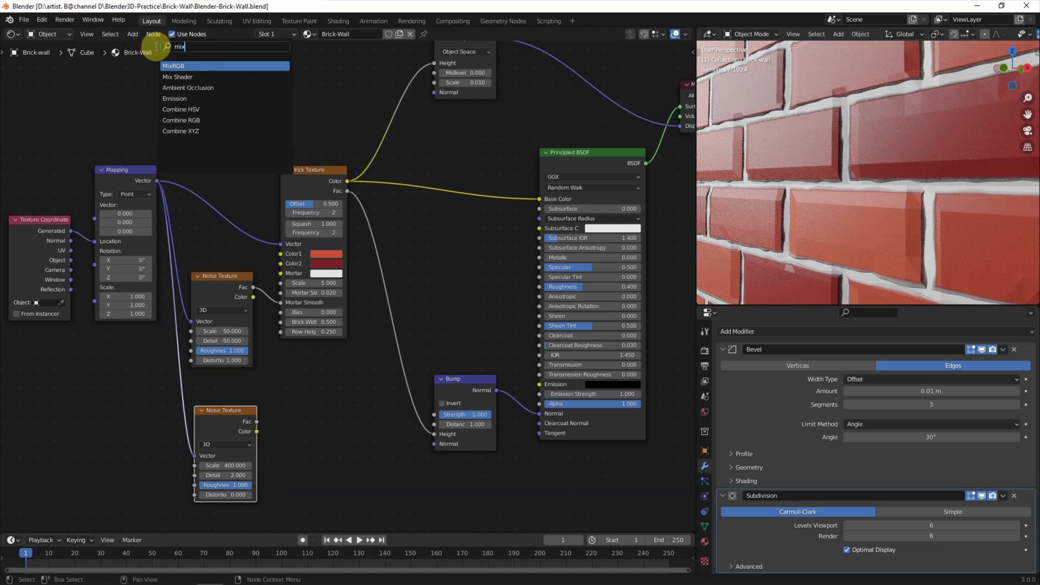
click(173, 65)
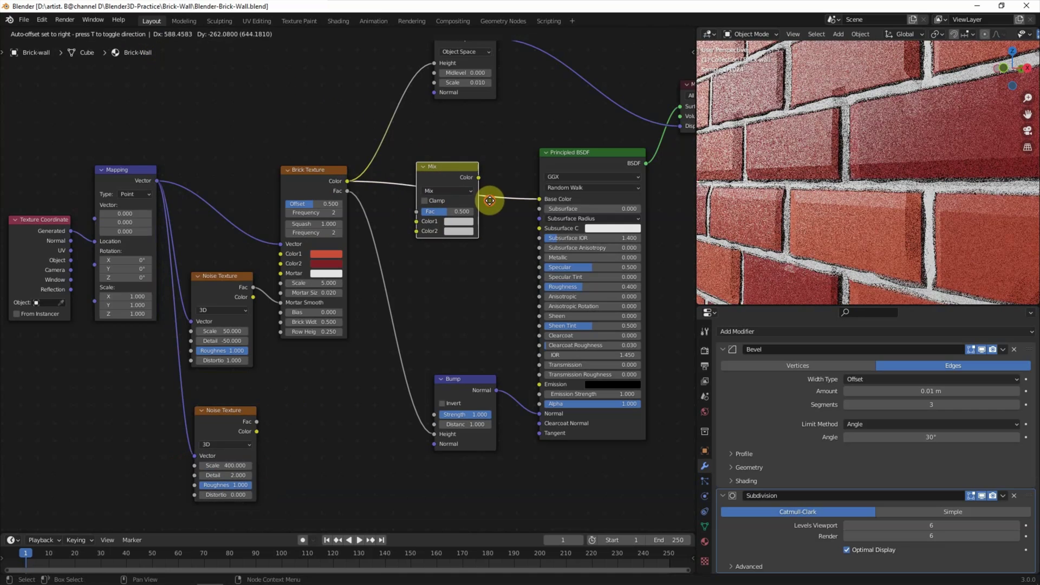
click(490, 202)
drag(256, 422, 454, 228)
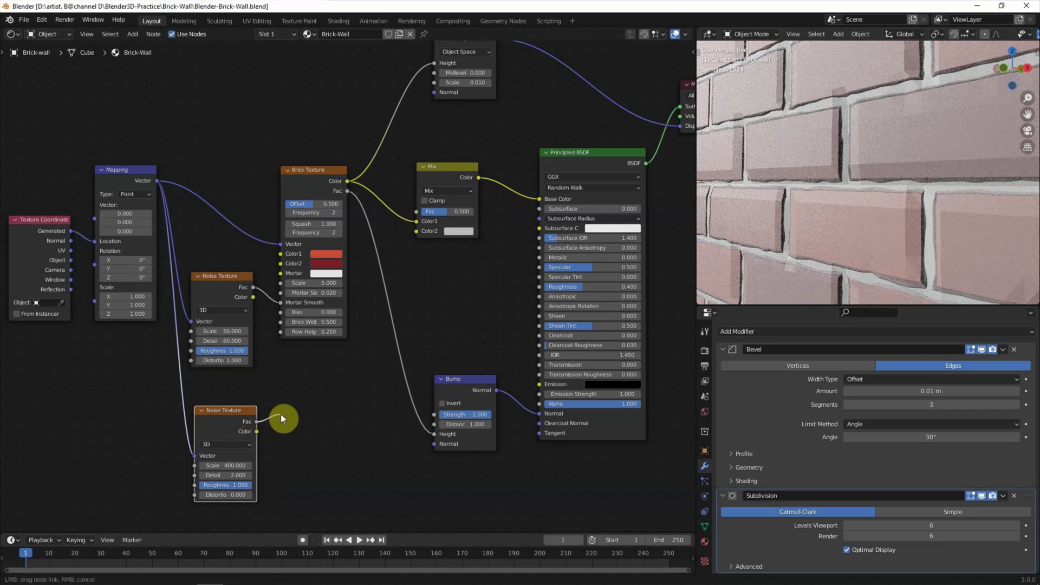
drag(322, 169, 318, 118)
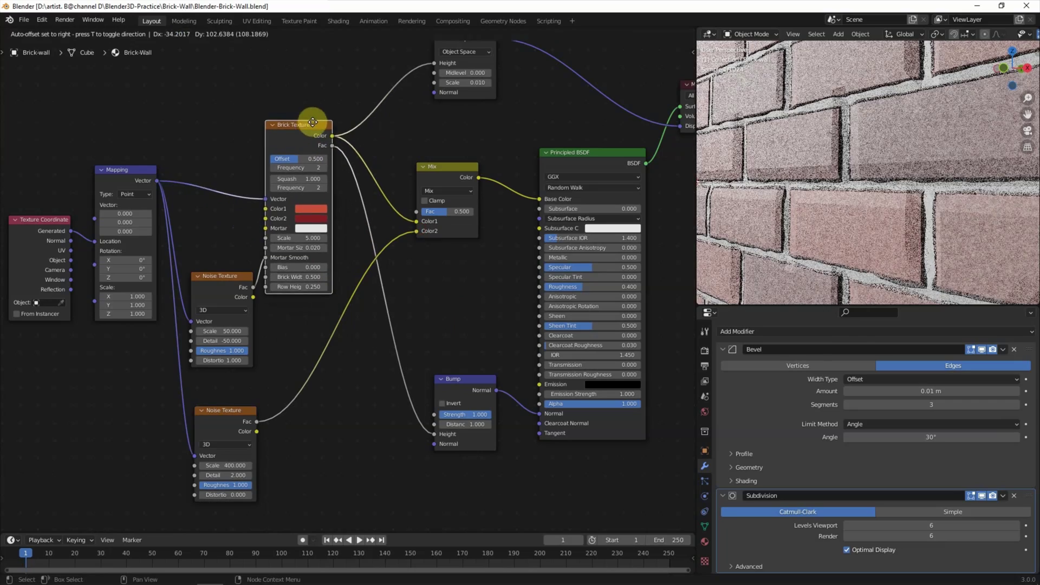
click(447, 193)
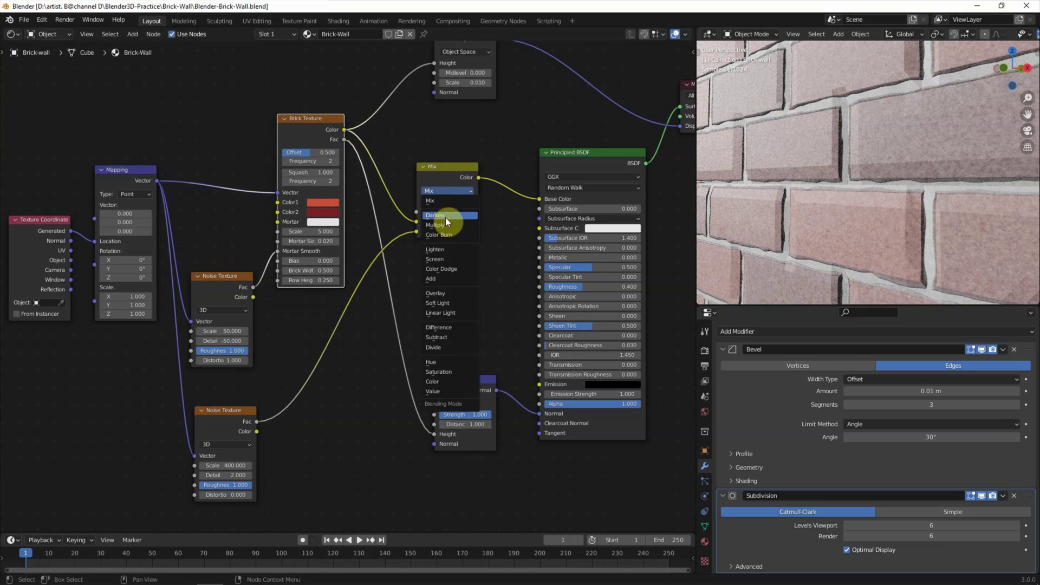
click(445, 217)
drag(446, 213, 465, 213)
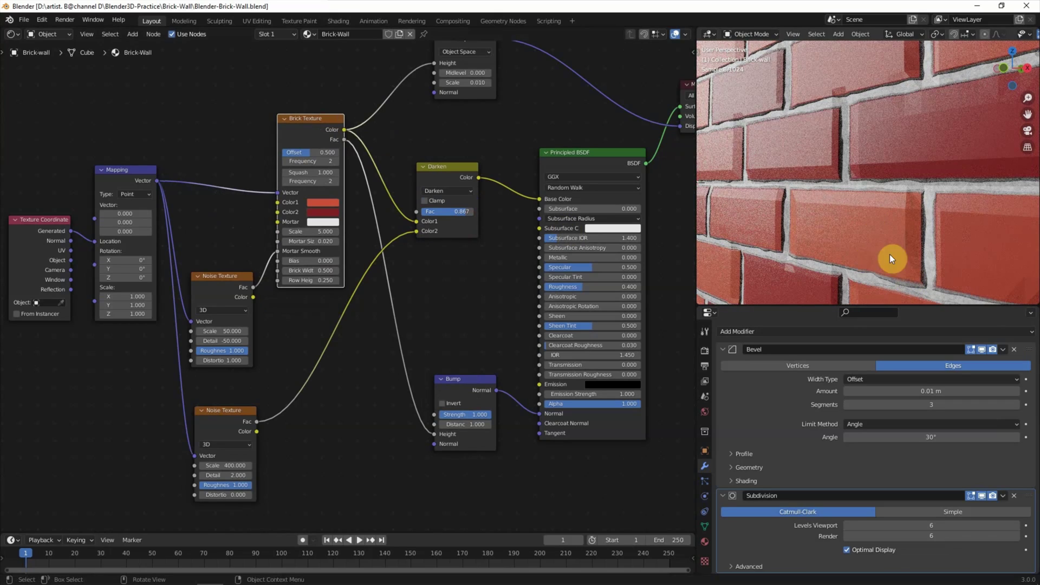
ctrl+middle_drag(886, 249, 911, 204)
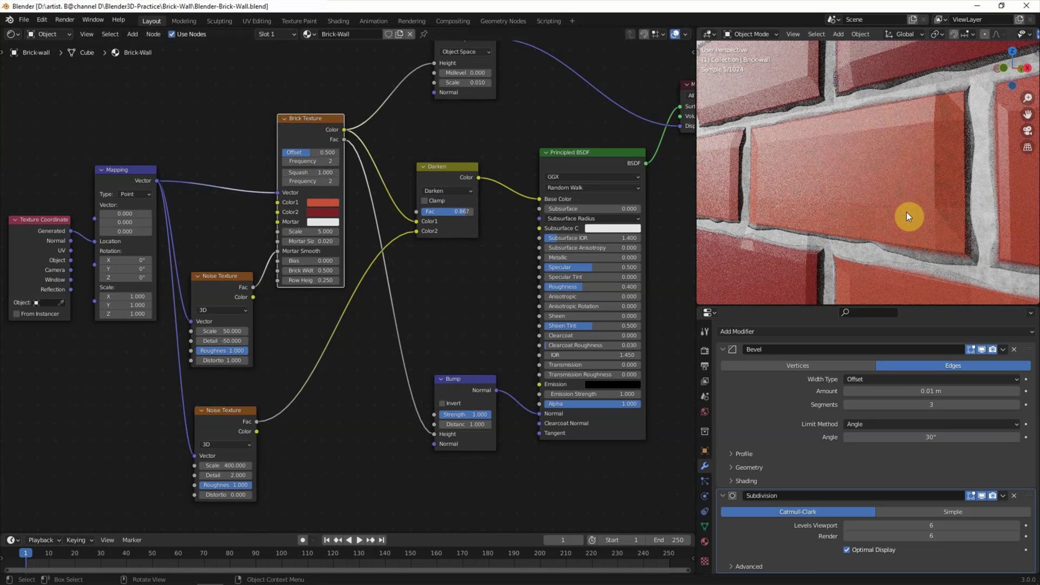
click(134, 34)
Add a Bump node at Strength 0.35, driven by the fine noise, into the existing Bump.
text(bum)
key(Return)
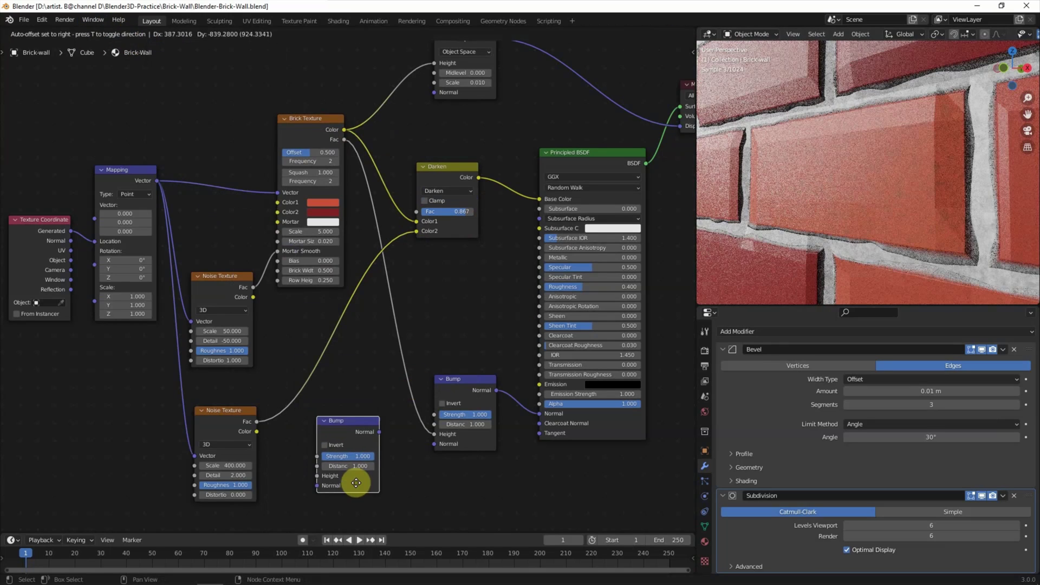
click(350, 479)
drag(254, 421, 316, 476)
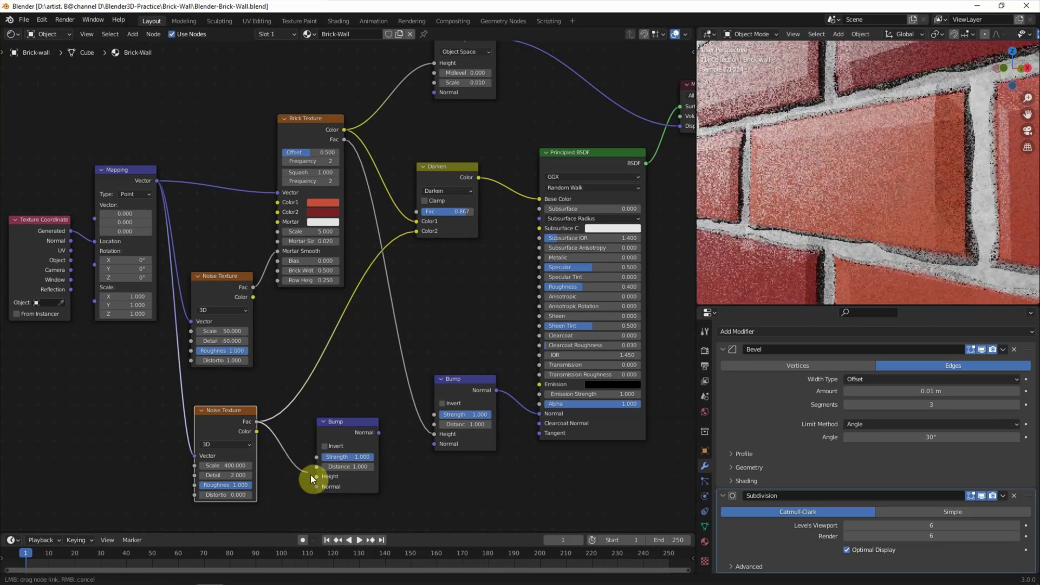
drag(379, 432, 434, 444)
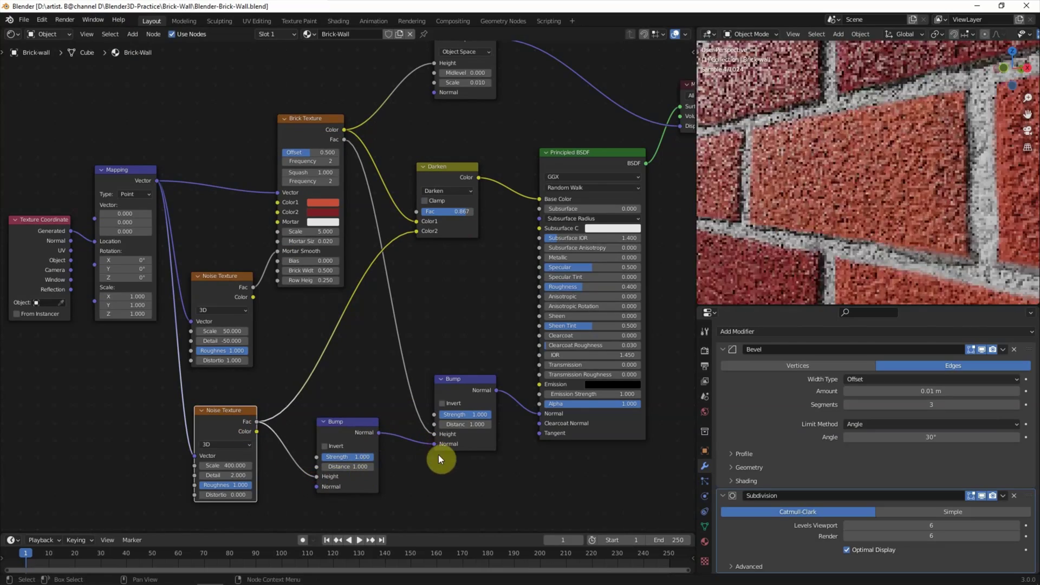
click(343, 458)
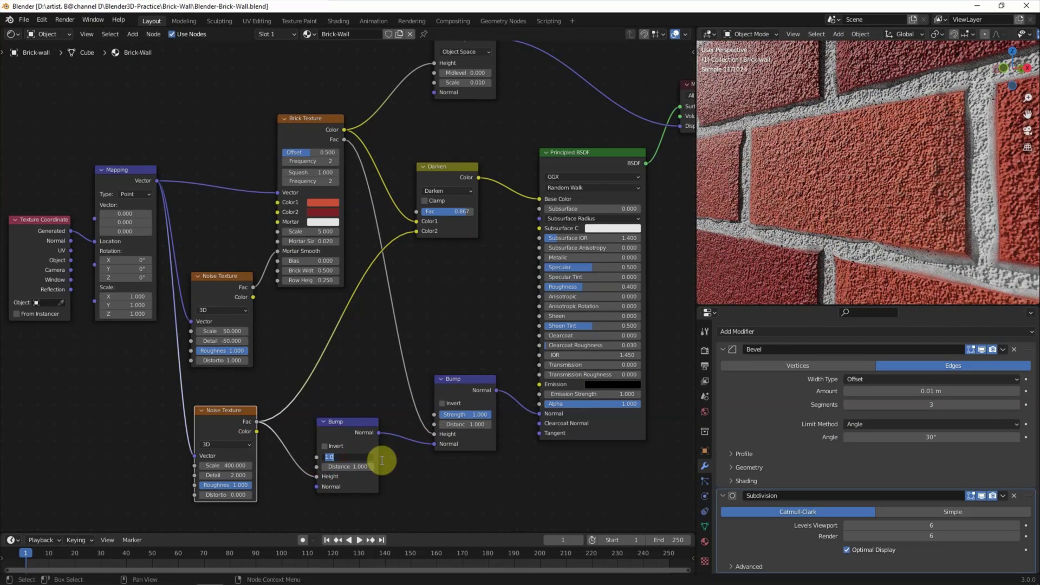
text(0.35)
key(Return)
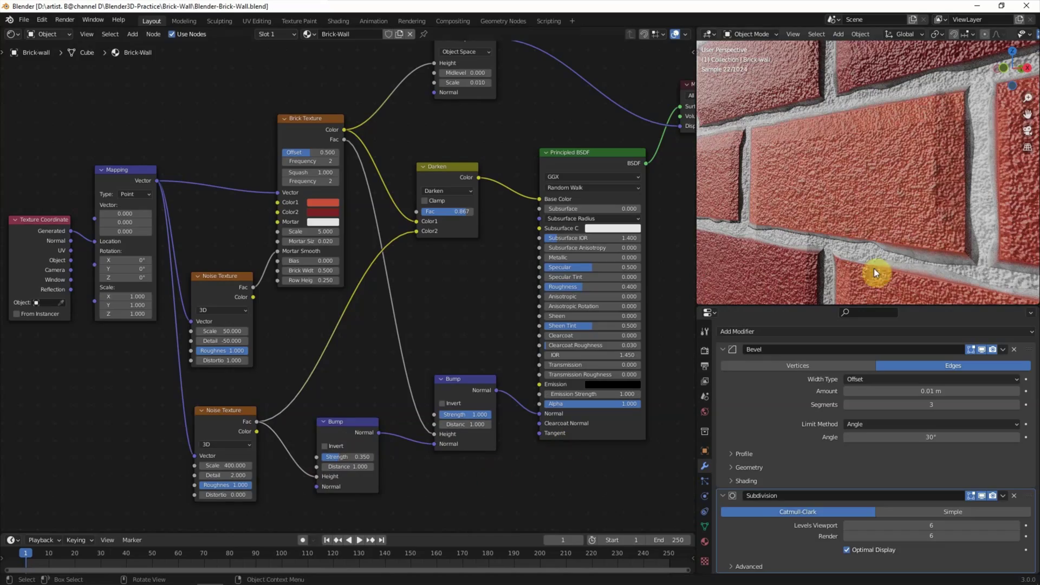
Shift the Principled BSDF and Material Output nodes to the right.
scroll(888, 244, down, 5)
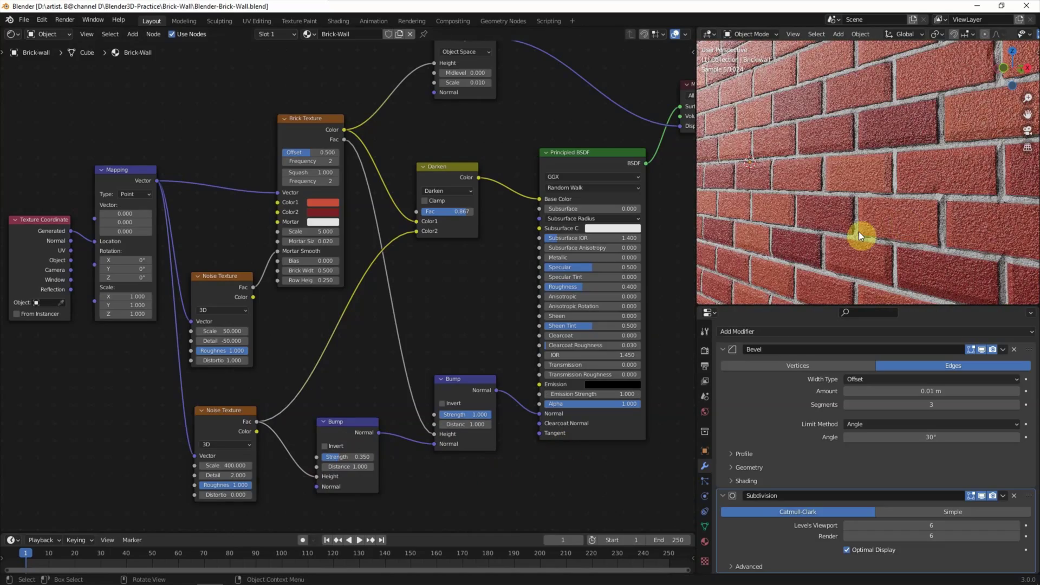
scroll(872, 229, down, 2)
scroll(877, 227, down, 2)
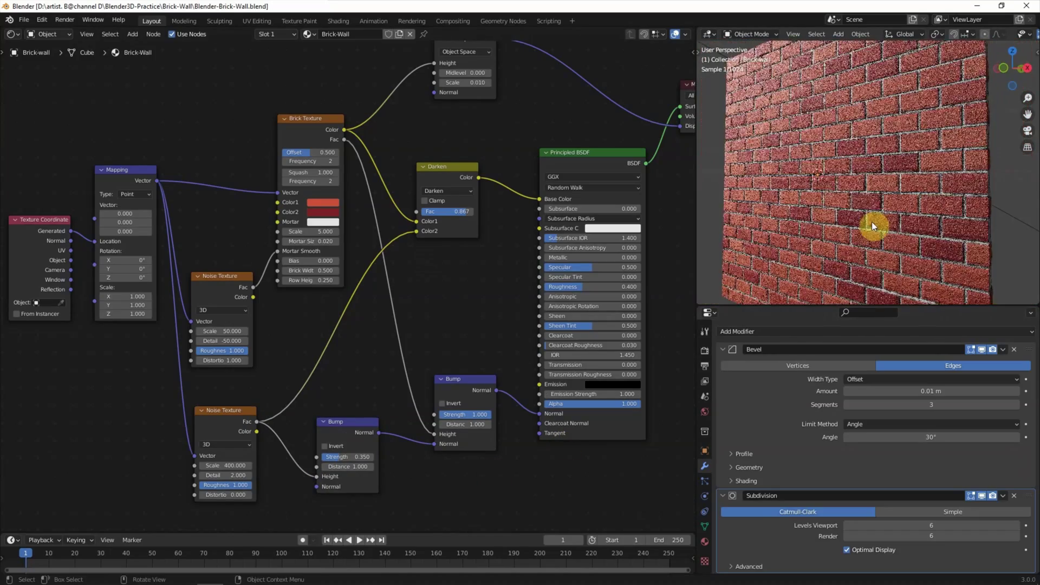
scroll(889, 211, up, 1)
scroll(456, 279, down, 1)
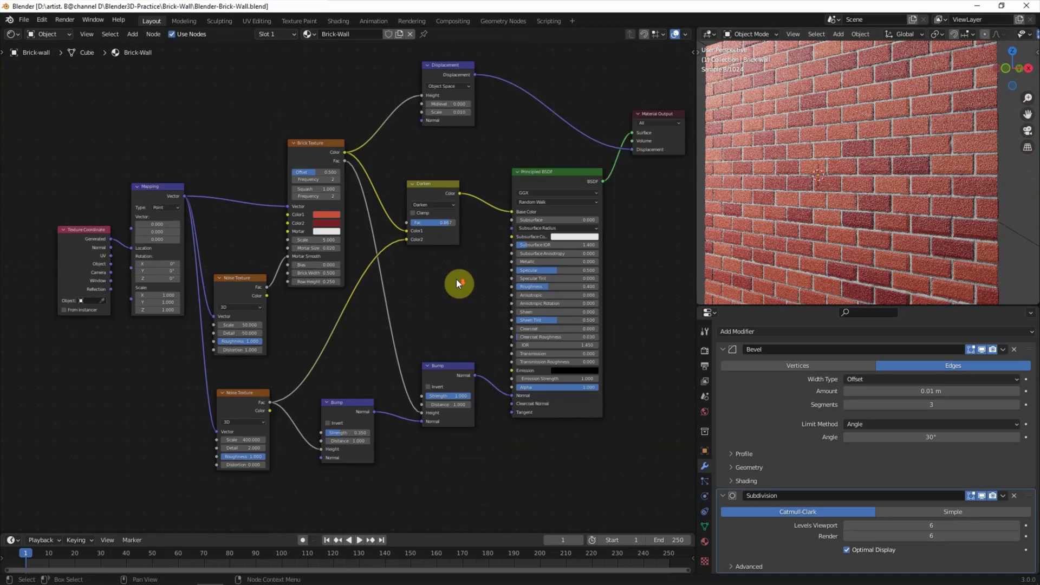
scroll(428, 300, down, 1)
mouse_move(599, 127)
mouse_down()
mouse_move(464, 272)
mouse_move(572, 252)
mouse_up()
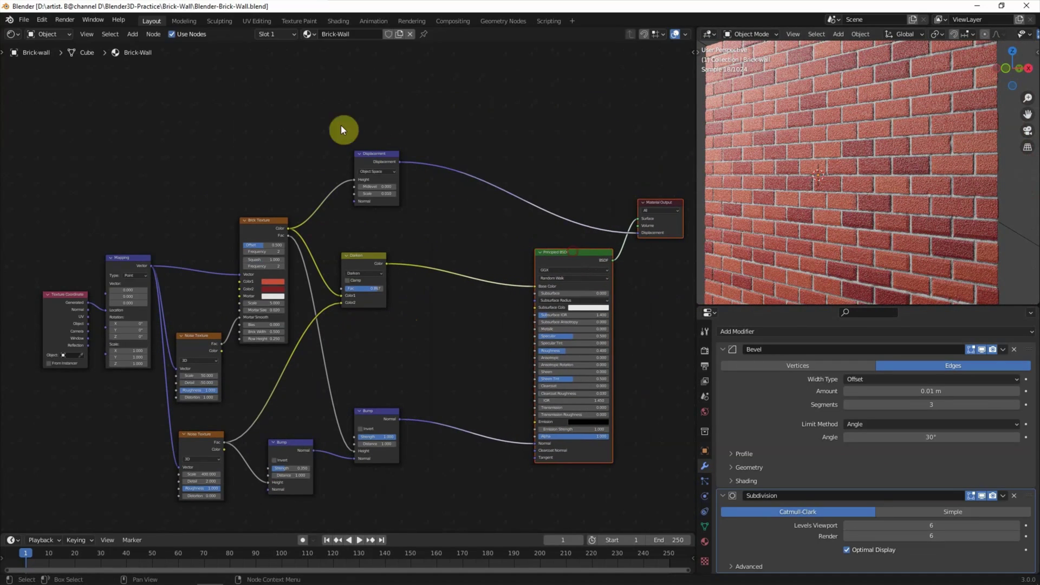
Place a third Noise Texture beside Displacement and feed it the Mapping vector.
drag(374, 153, 364, 111)
click(135, 33)
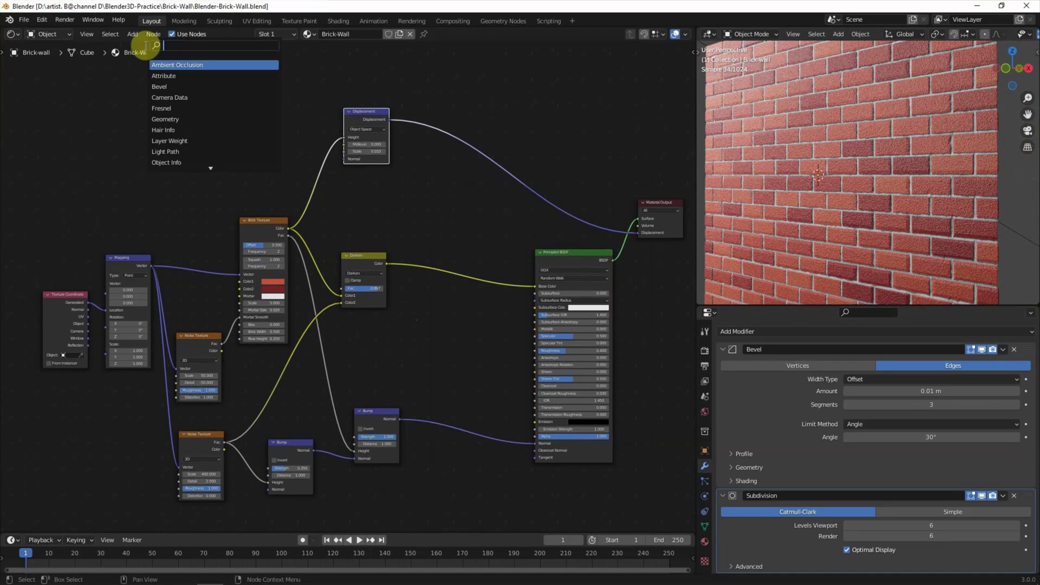
text(noise)
key(Return)
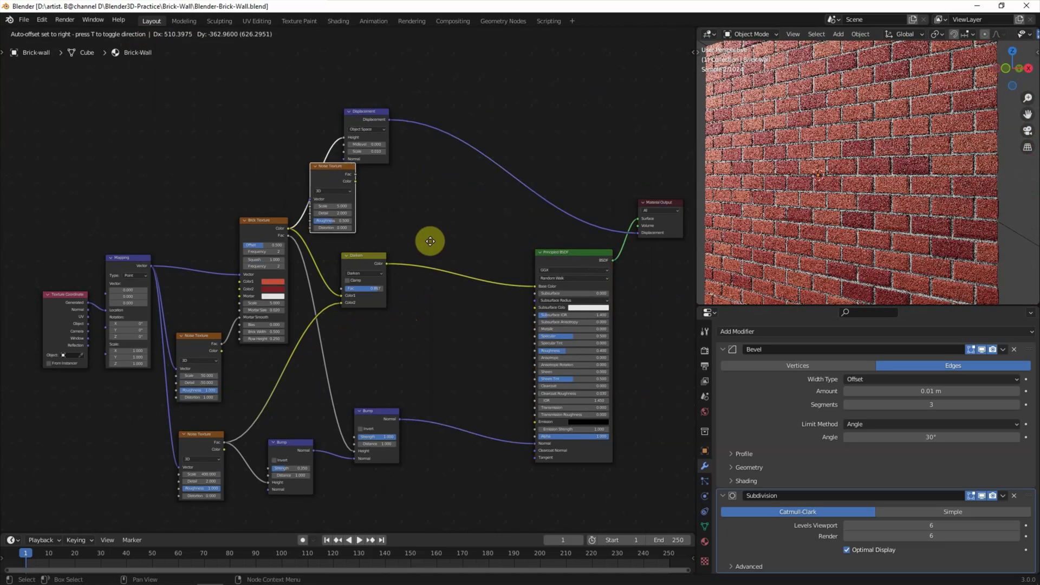
click(469, 251)
mouse_move(300, 84)
mouse_down()
mouse_move(383, 175)
mouse_move(336, 131)
mouse_up()
drag(152, 265, 330, 182)
click(440, 196)
scroll(418, 157, up, 2)
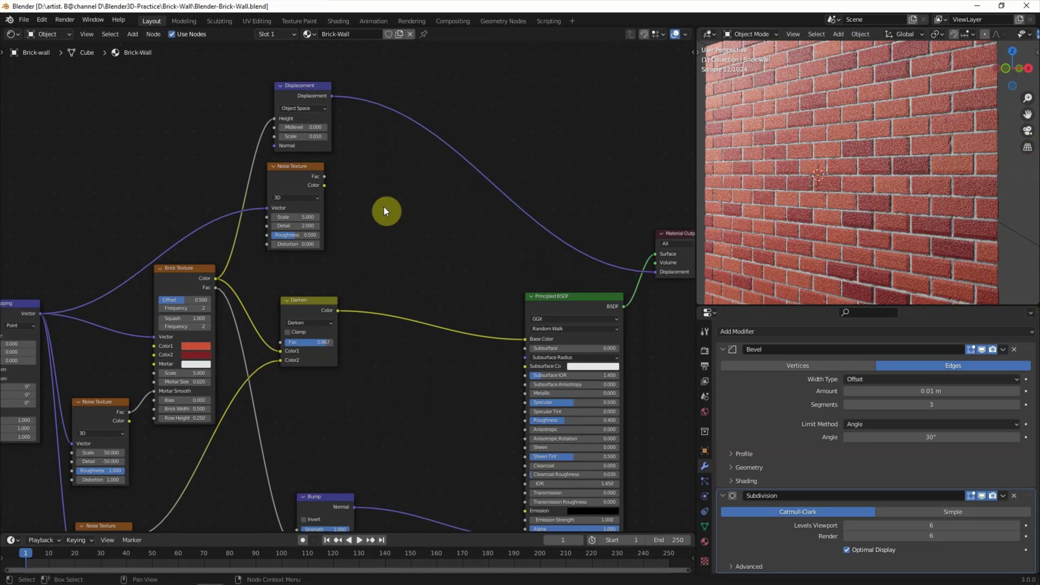
click(132, 34)
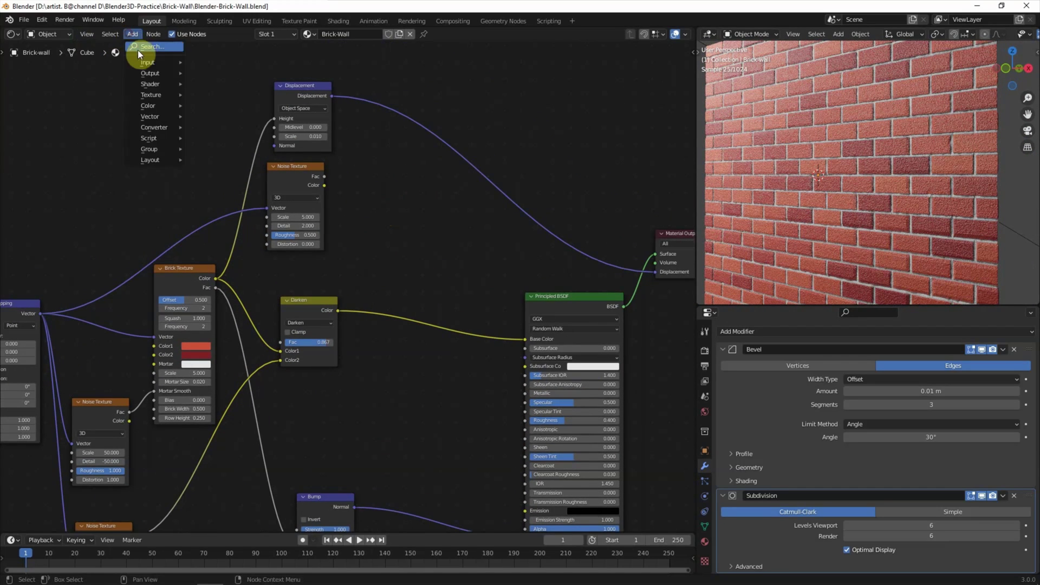
Add a ColorRamp and a duplicate of the Darken node set back to Mix.
text(color)
key(Return)
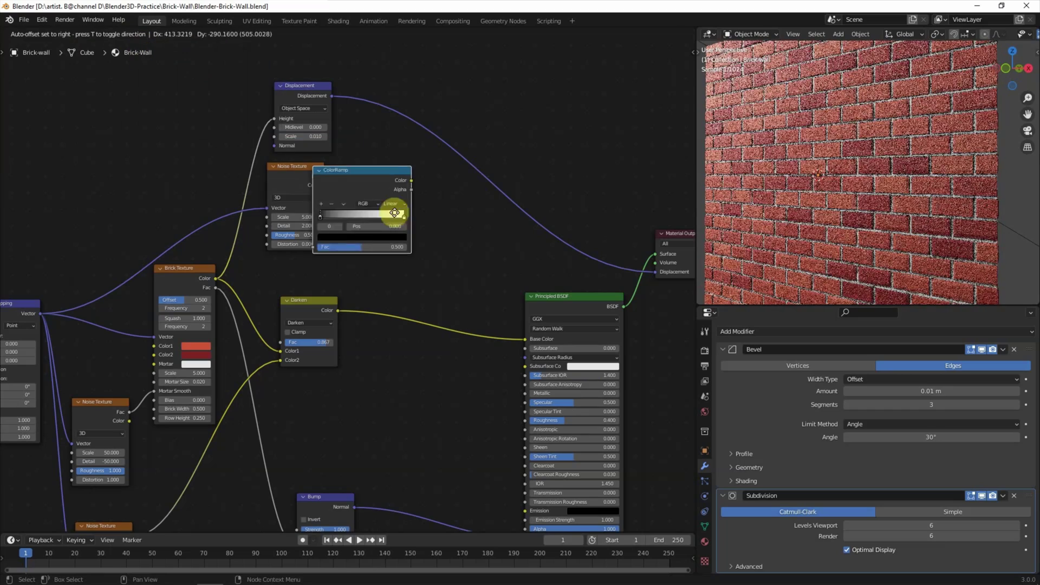
click(422, 211)
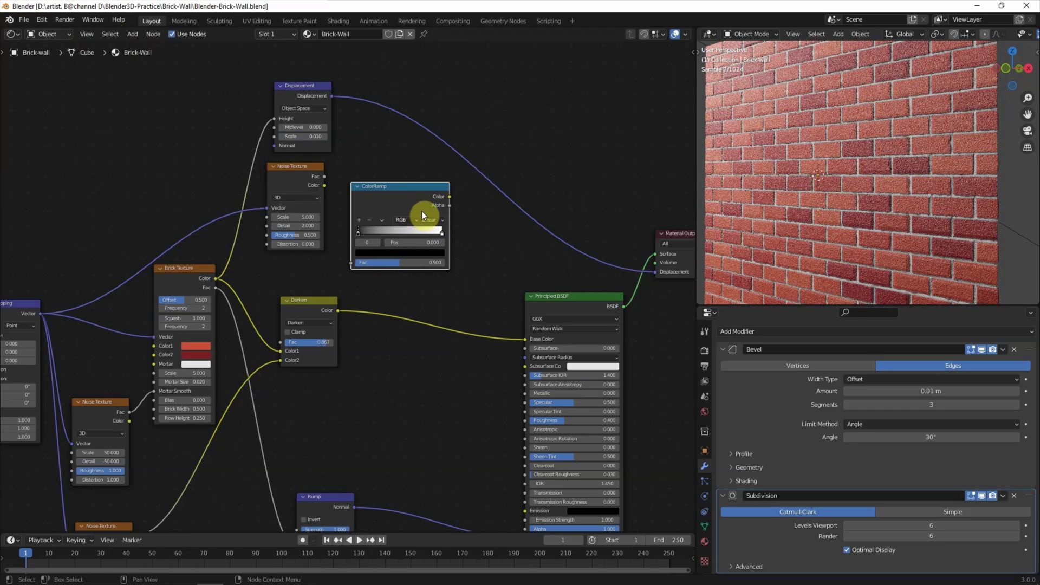
click(313, 303)
key(shift+d)
click(501, 247)
click(490, 270)
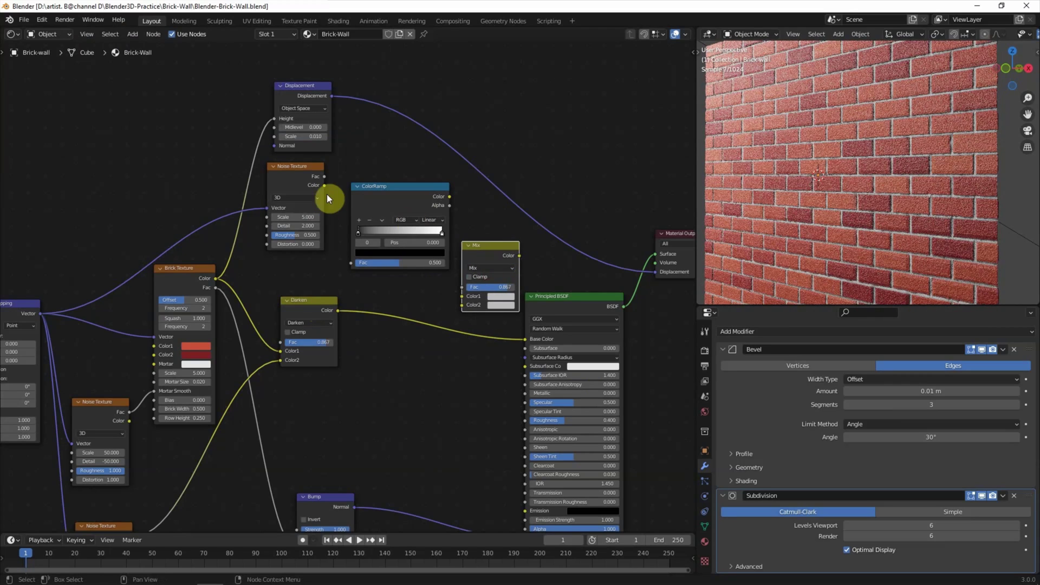
Wire Noise→ColorRamp→Mix Fac and Darken→Color1, send Mix to Base Color, ramp stop at 0.445.
drag(325, 177, 351, 263)
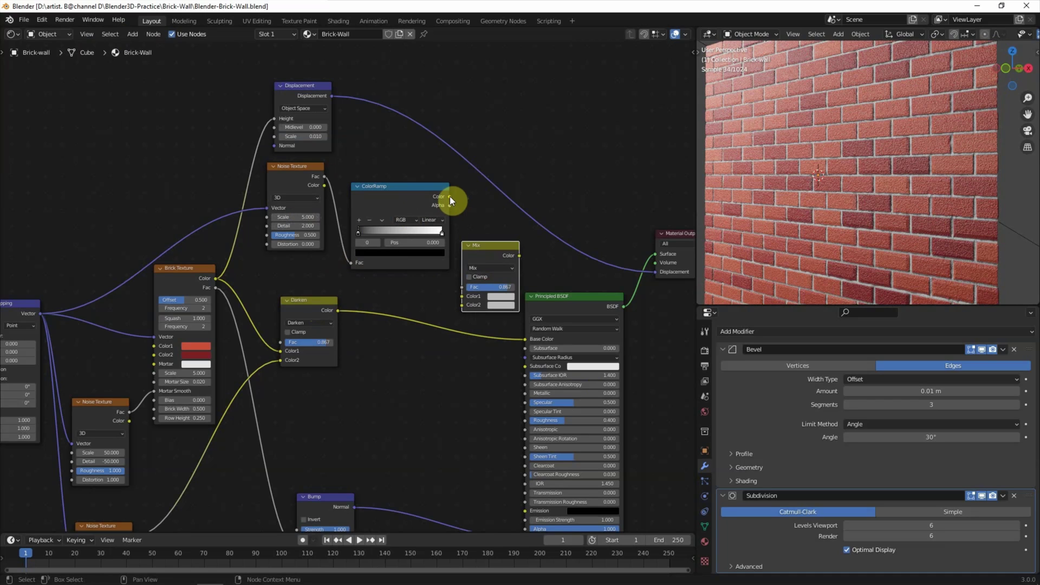
mouse_move(449, 196)
mouse_down()
mouse_move(469, 287)
mouse_move(495, 249)
mouse_up()
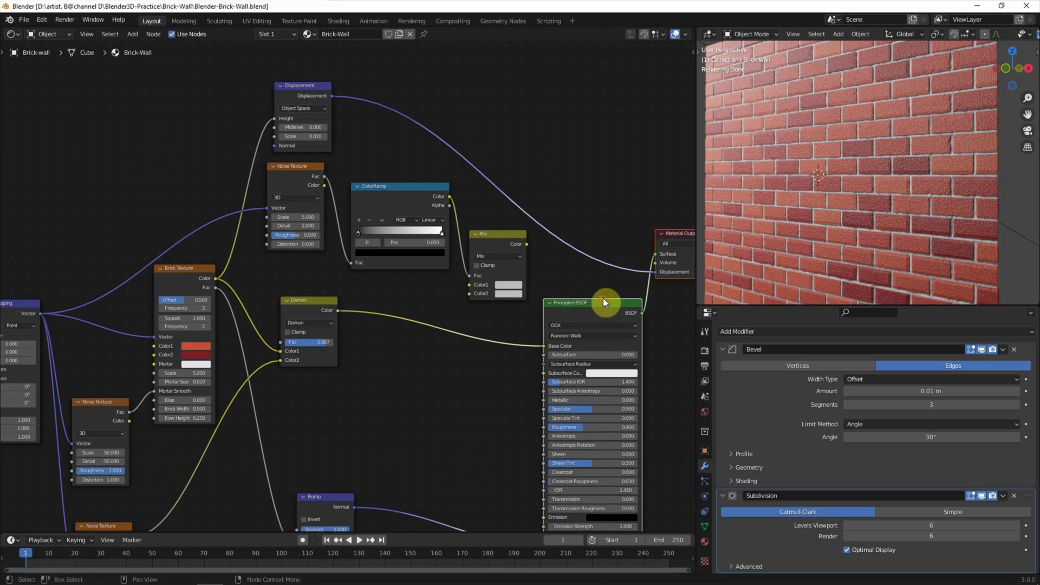
drag(602, 298, 624, 276)
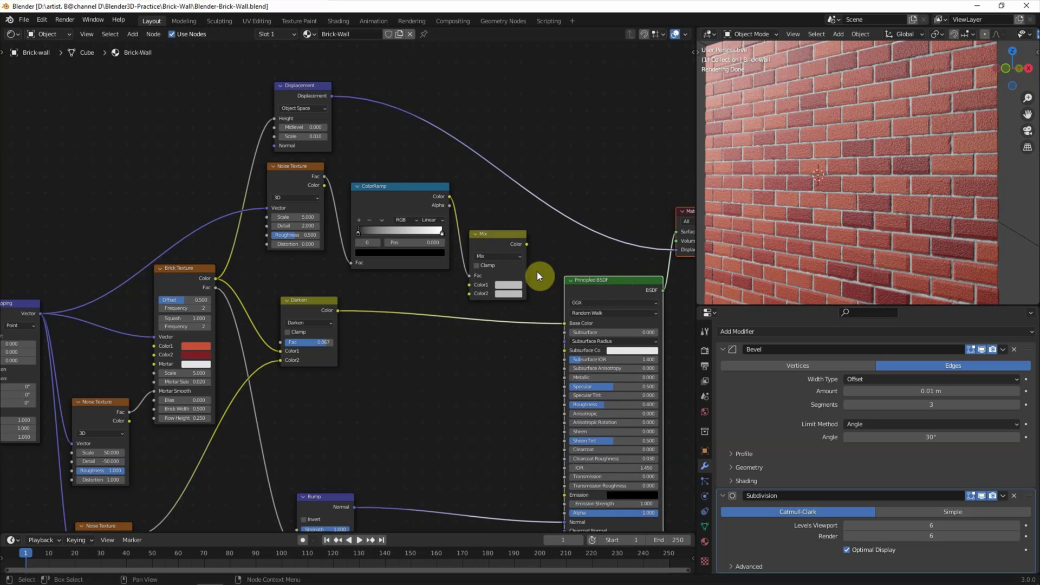
drag(564, 323, 469, 285)
drag(526, 245, 565, 324)
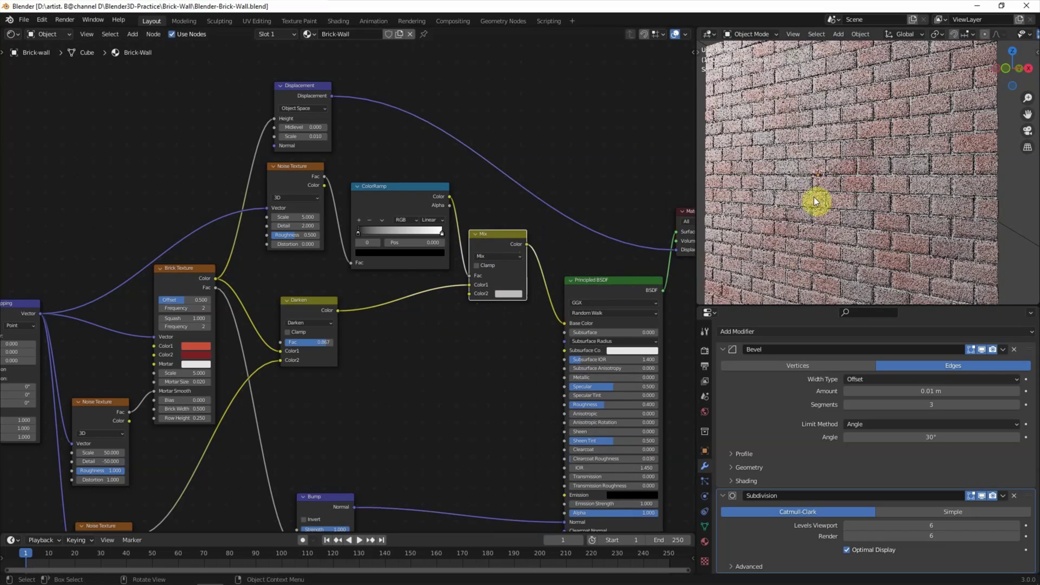
drag(442, 234, 392, 235)
Reposition the ColorRamp node and slide its white stop further left.
click(368, 234)
key(g)
click(395, 234)
click(397, 233)
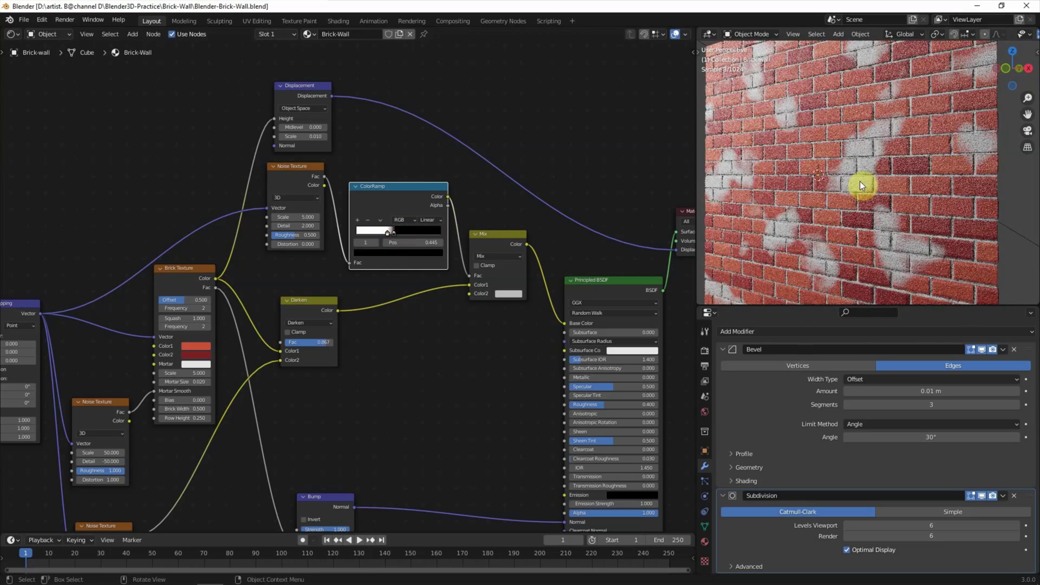
Set the third Noise Texture to Scale 2.5, Detail 10.4 and Roughness 1.0.
click(297, 216)
text(2.5)
key(Return)
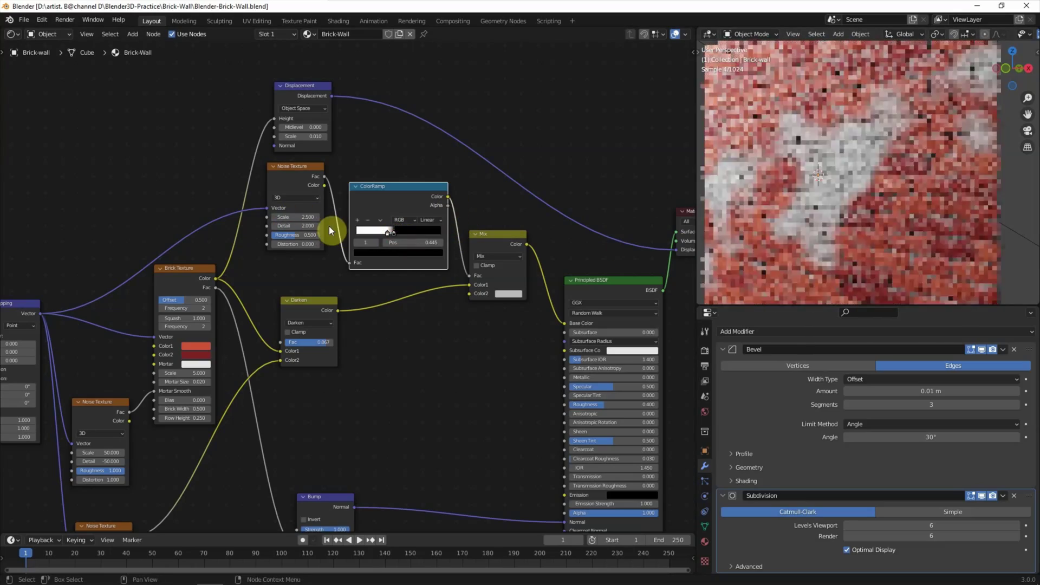
click(305, 225)
text(10.4)
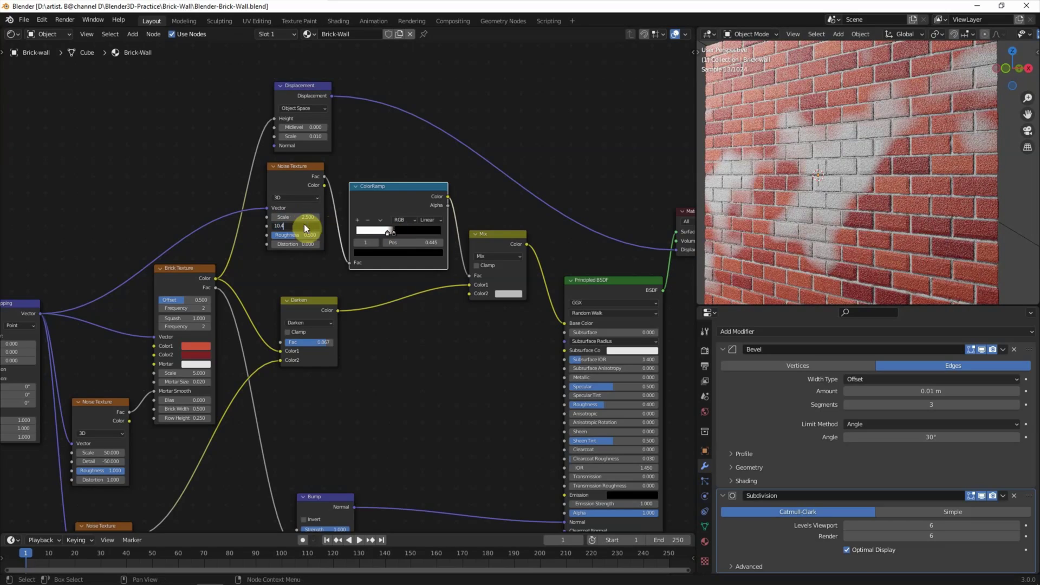
key(Return)
click(302, 235)
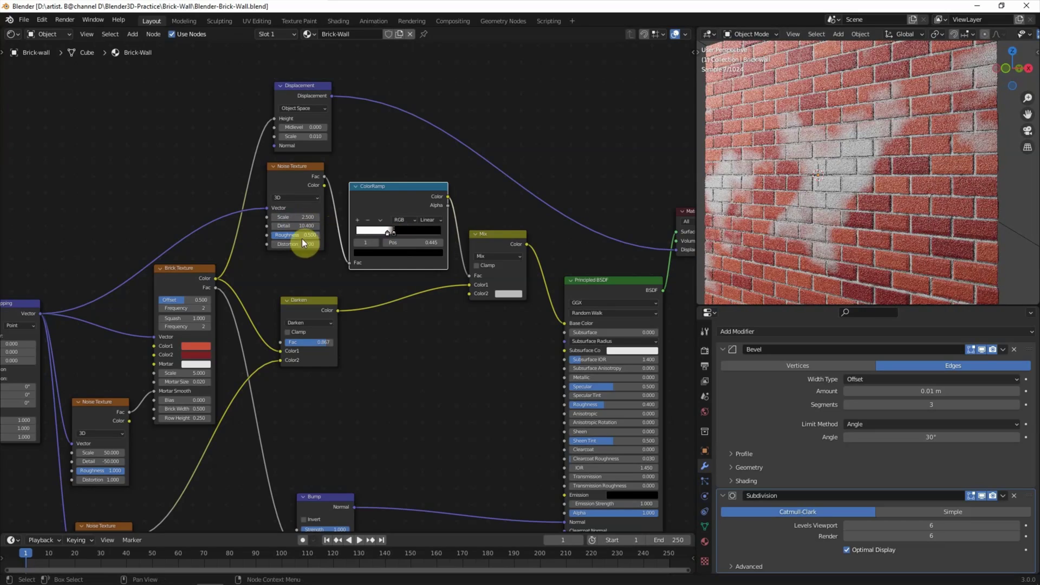
text(1)
key(Return)
scroll(861, 170, up, 4)
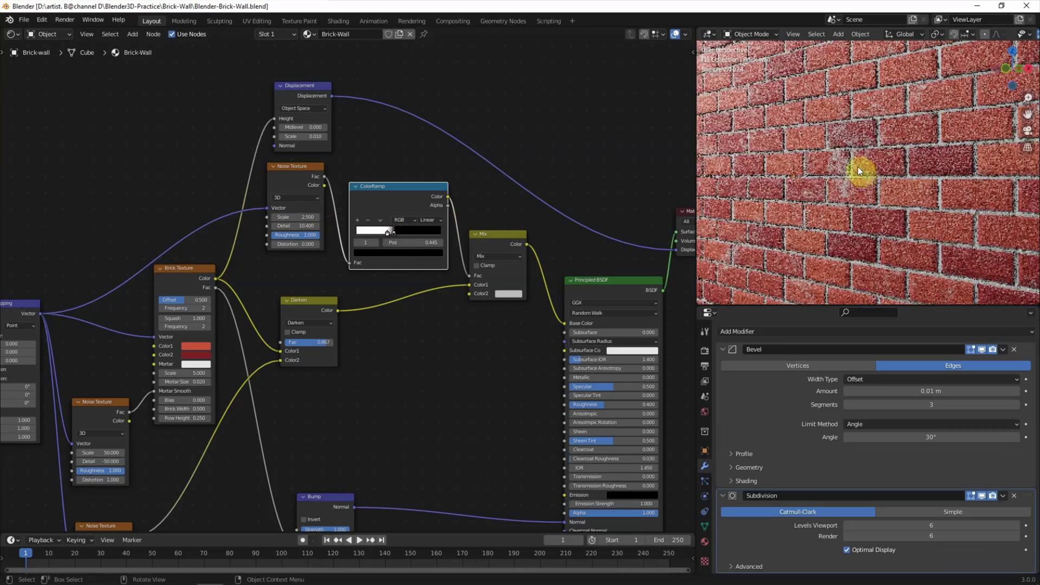
scroll(824, 164, up, 2)
click(506, 293)
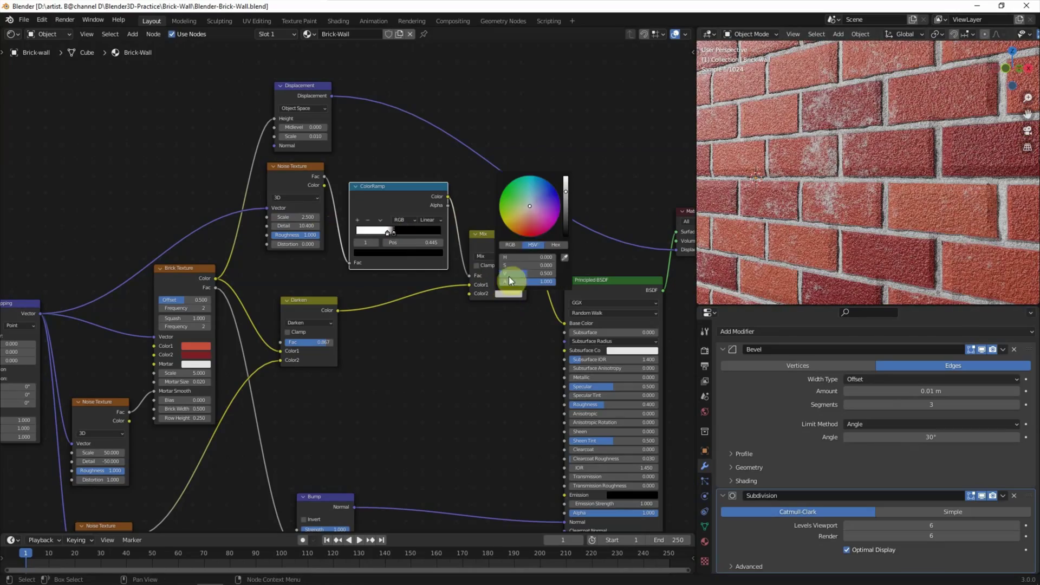
Make the Mix node's second colour a very dark red-brown and save the file.
drag(528, 206, 524, 222)
scroll(525, 222, down, 5)
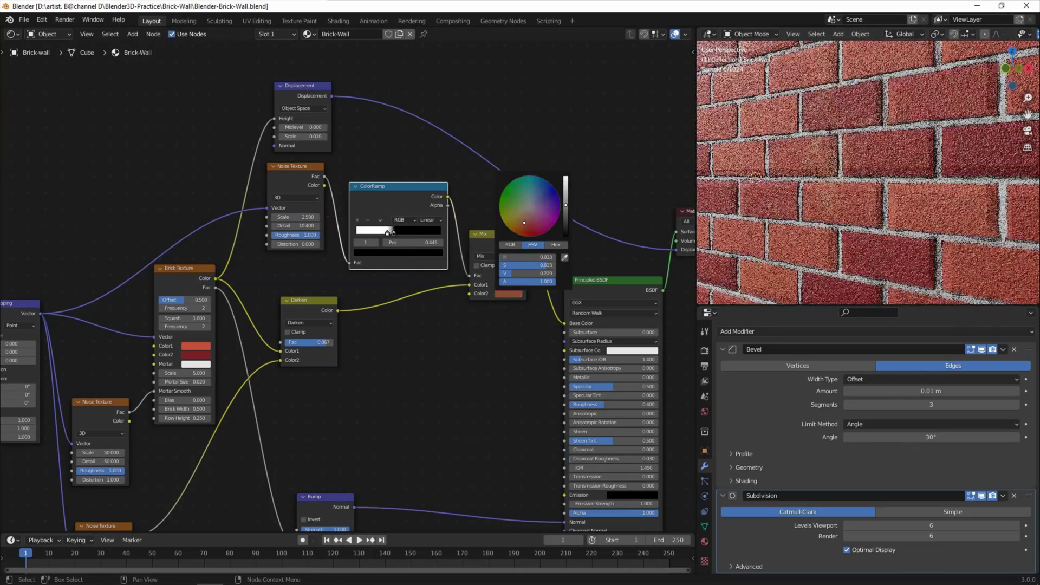
scroll(827, 159, up, 3)
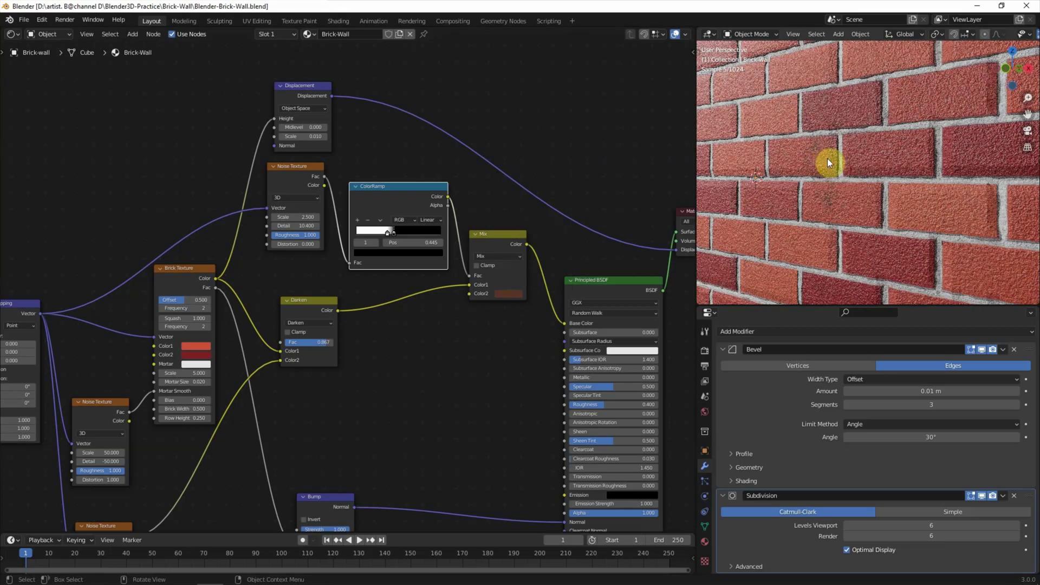
click(514, 292)
drag(521, 224, 565, 219)
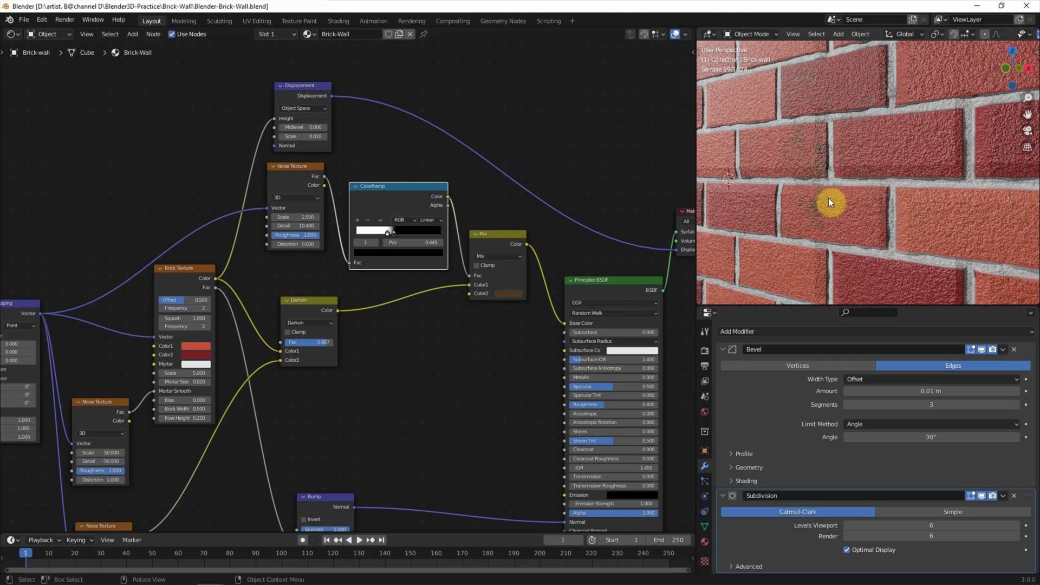
key(ctrl+s)
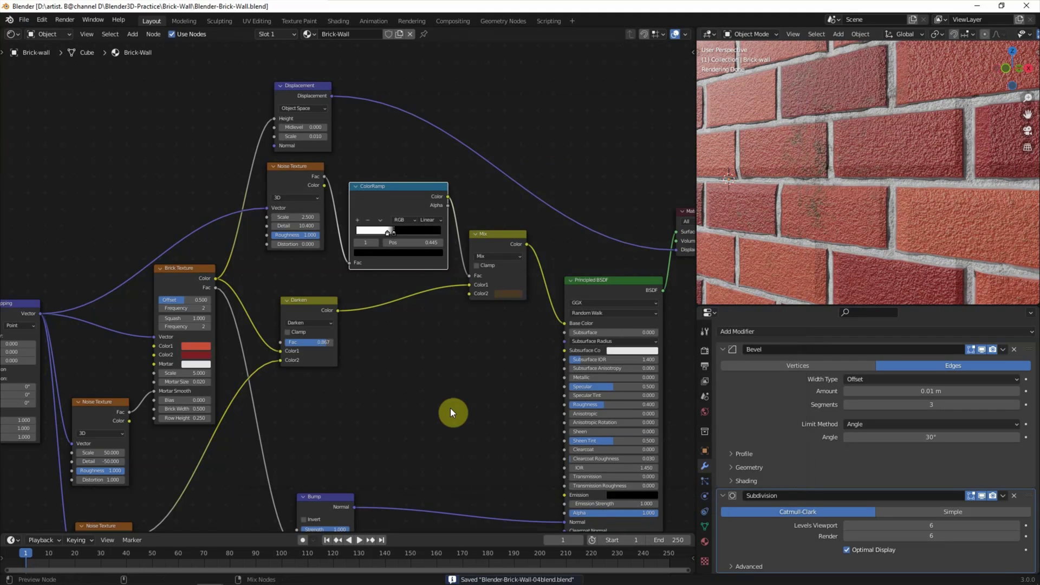
Insert a Bump node into the normal link, with the ColorRamp colour driving its Height.
middle_drag(452, 413, 432, 347)
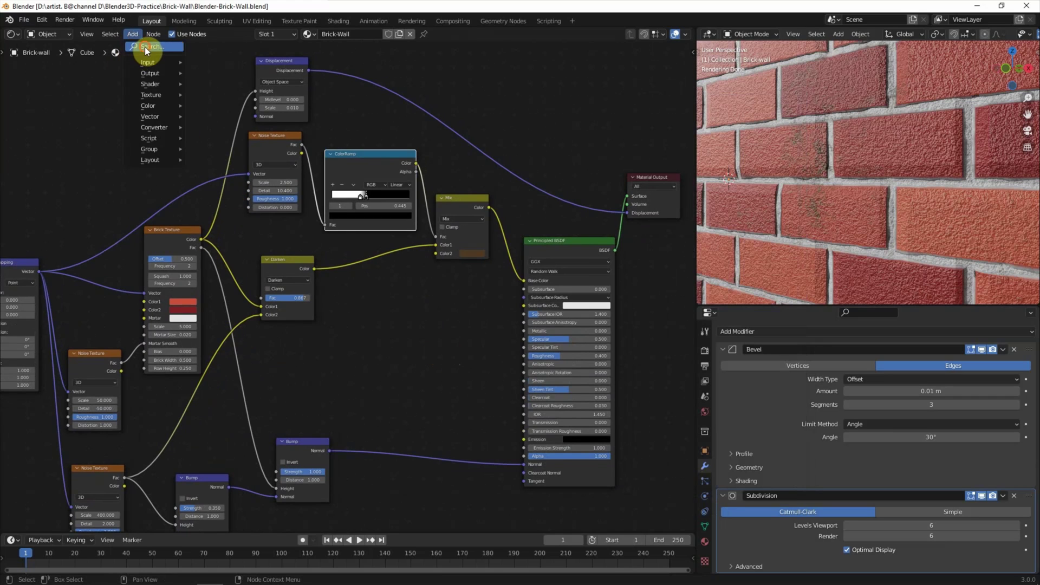
click(145, 47)
text(bump)
key(Return)
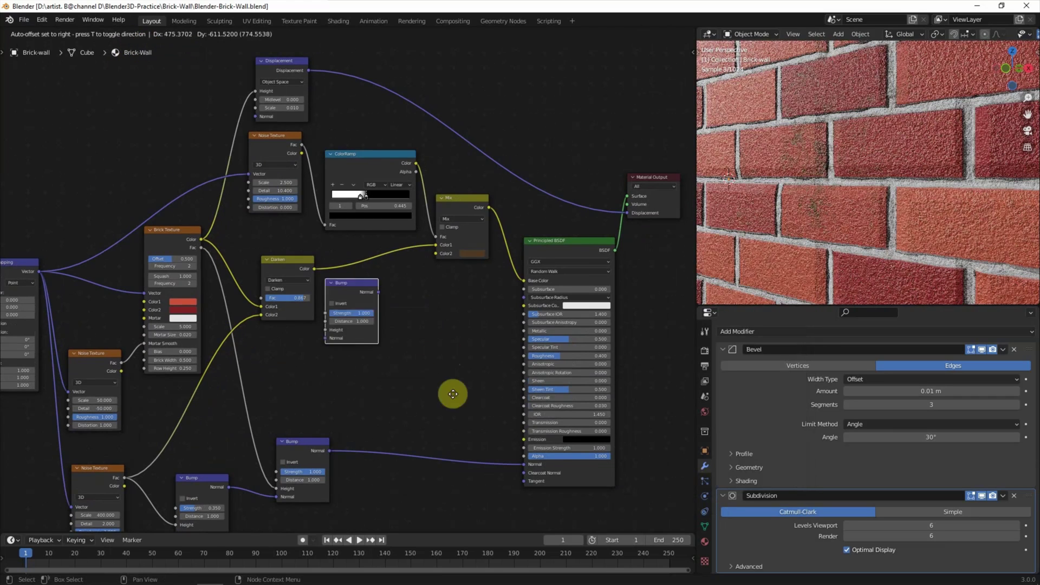
drag(402, 312, 459, 389)
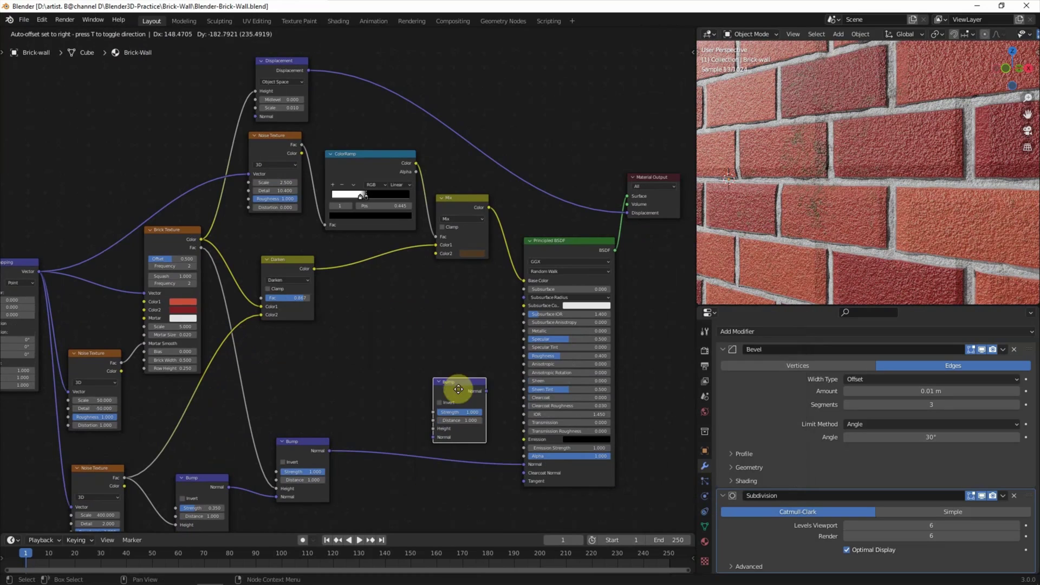
click(442, 431)
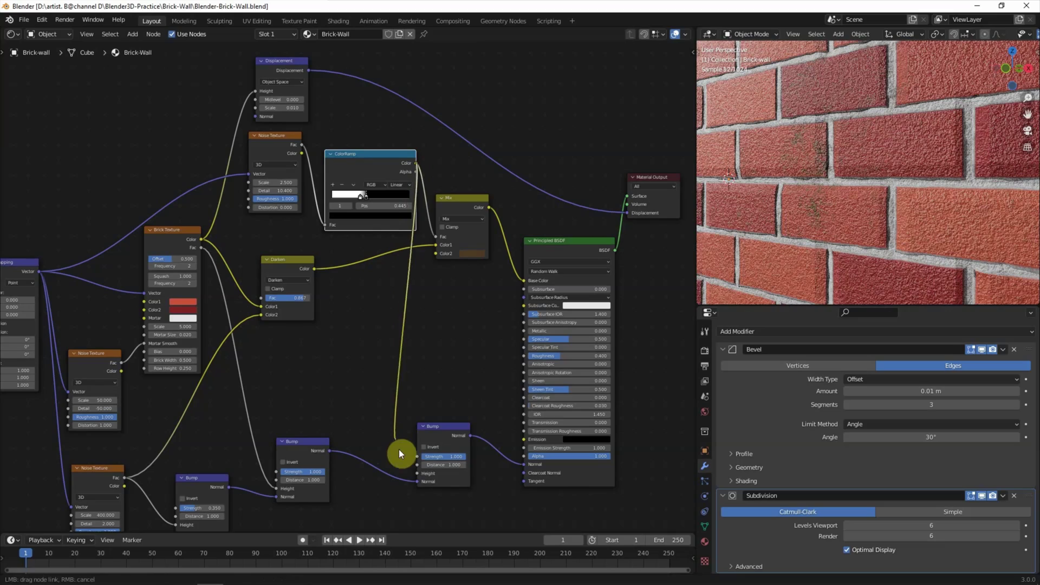
drag(402, 231, 414, 474)
drag(438, 424, 454, 419)
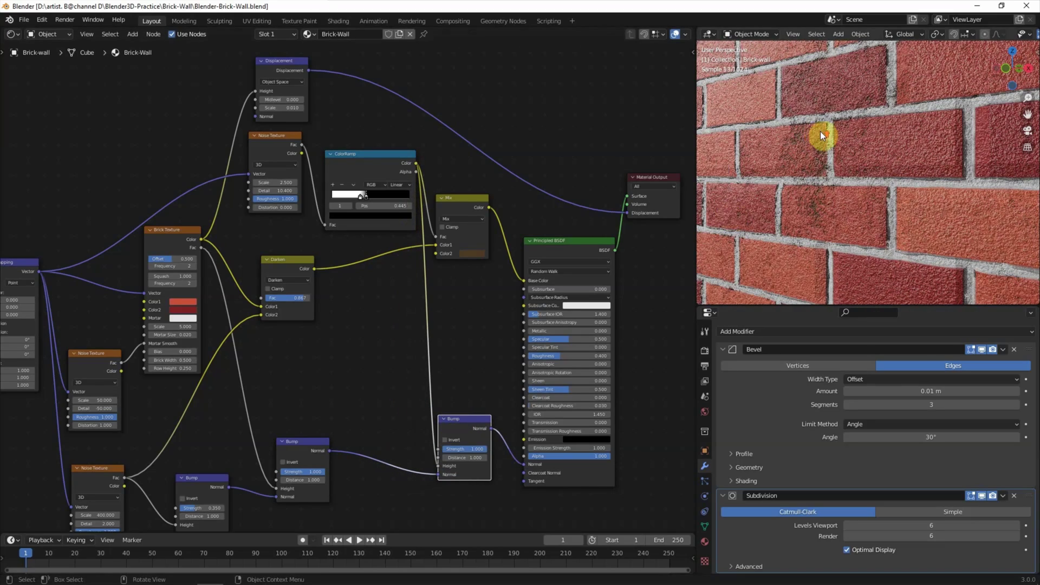
Tighten the ColorRamp white stop to 0.436 and orbit to inspect the grime streaks.
middle_drag(820, 131, 794, 171)
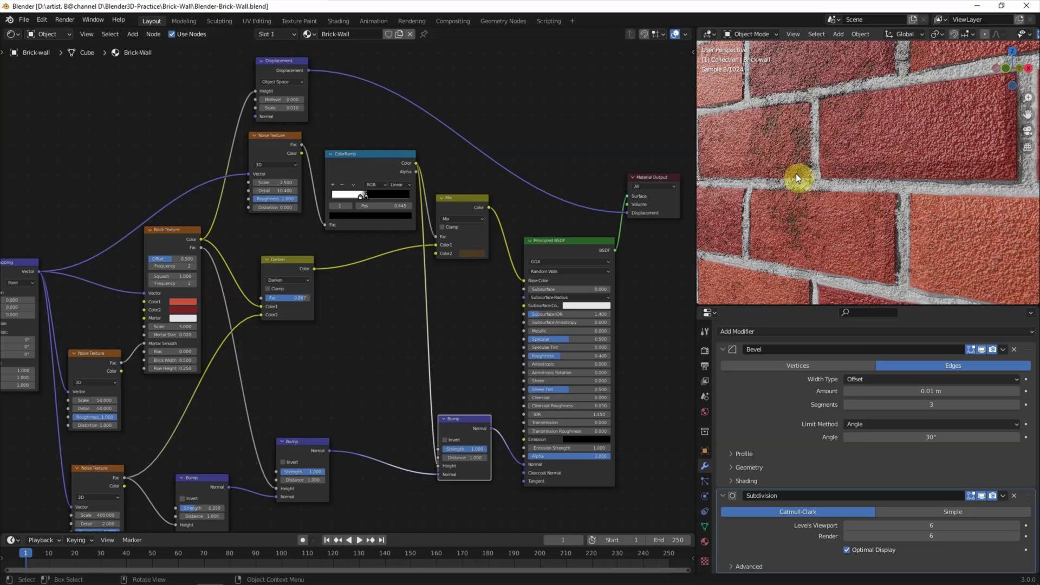
scroll(846, 195, down, 3)
scroll(846, 195, down, 2)
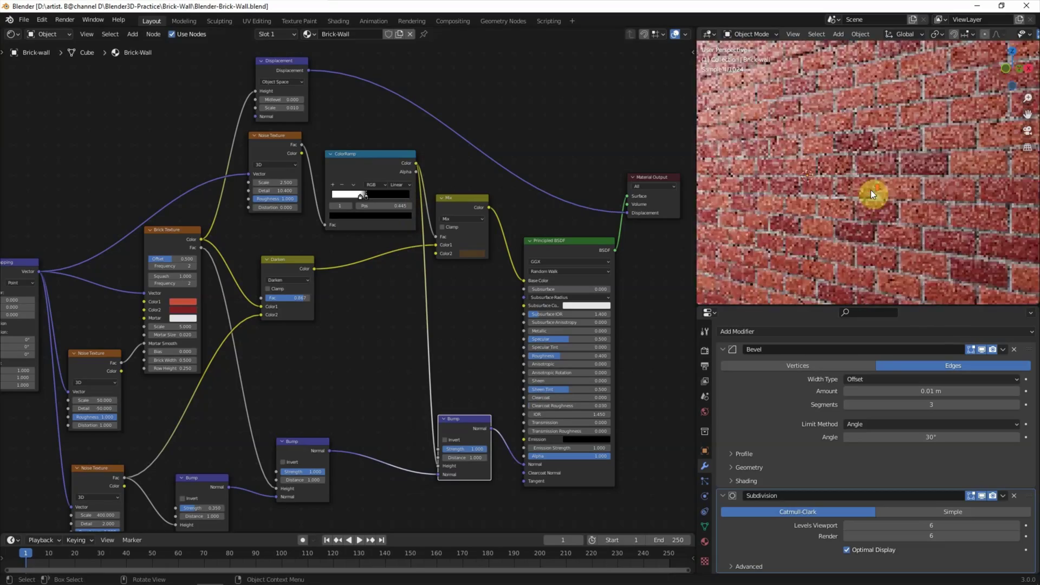
drag(365, 198, 372, 200)
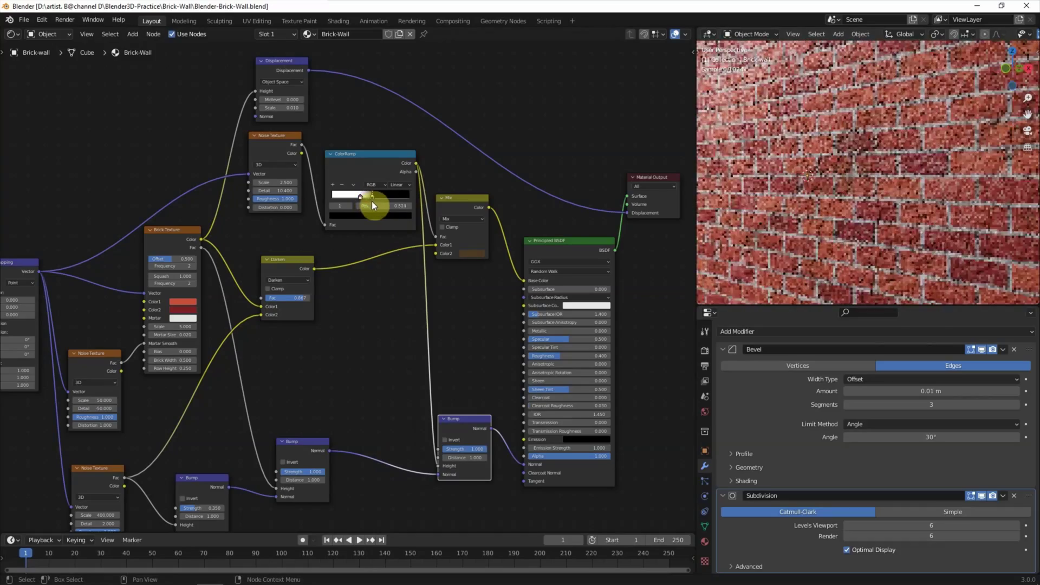
drag(359, 196, 365, 200)
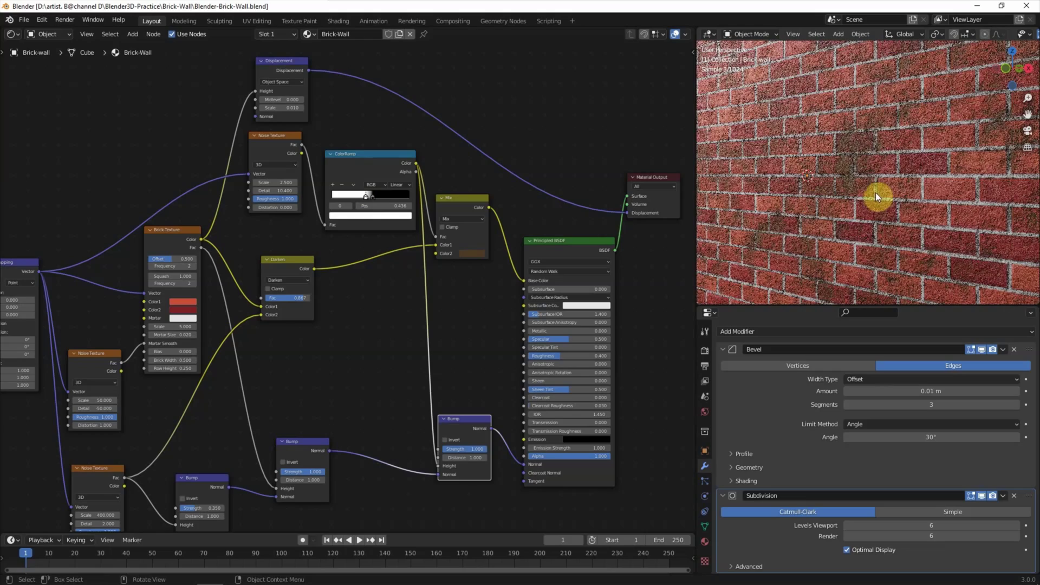
mouse_move(938, 206)
middle_down()
mouse_move(925, 199)
mouse_move(947, 214)
middle_up()
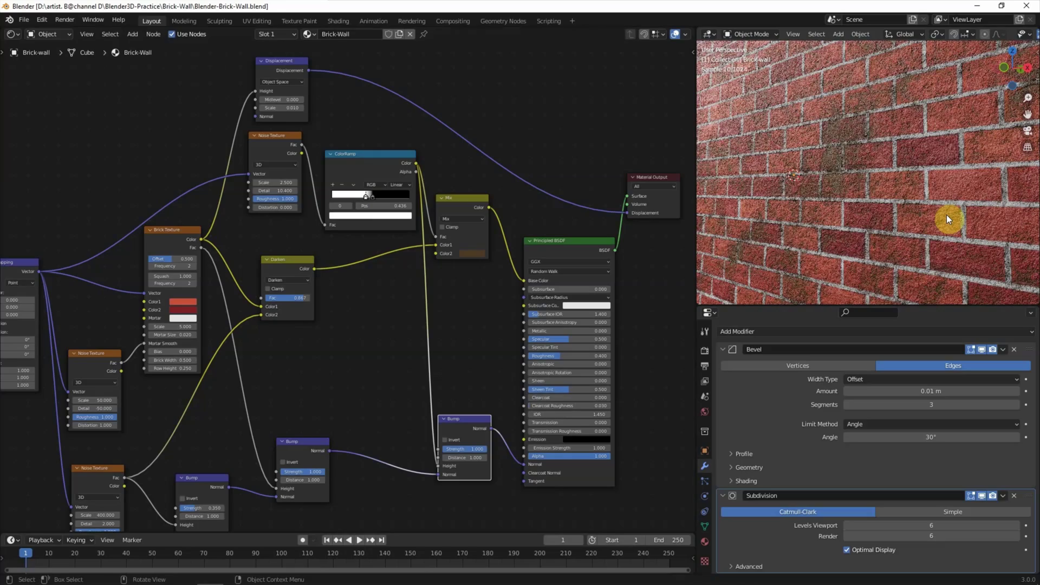
scroll(947, 214, down, 3)
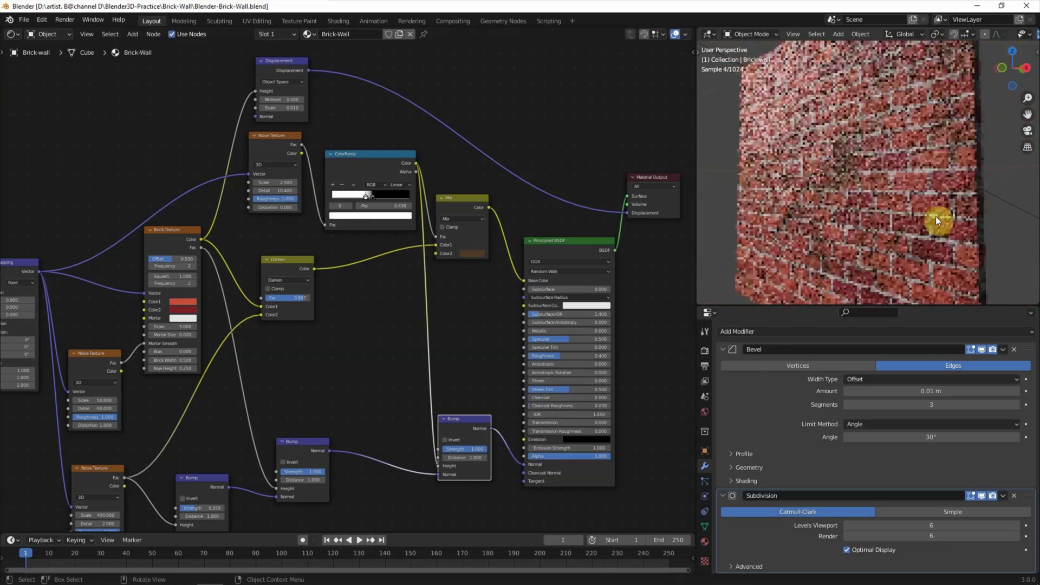
middle_drag(940, 203, 882, 218)
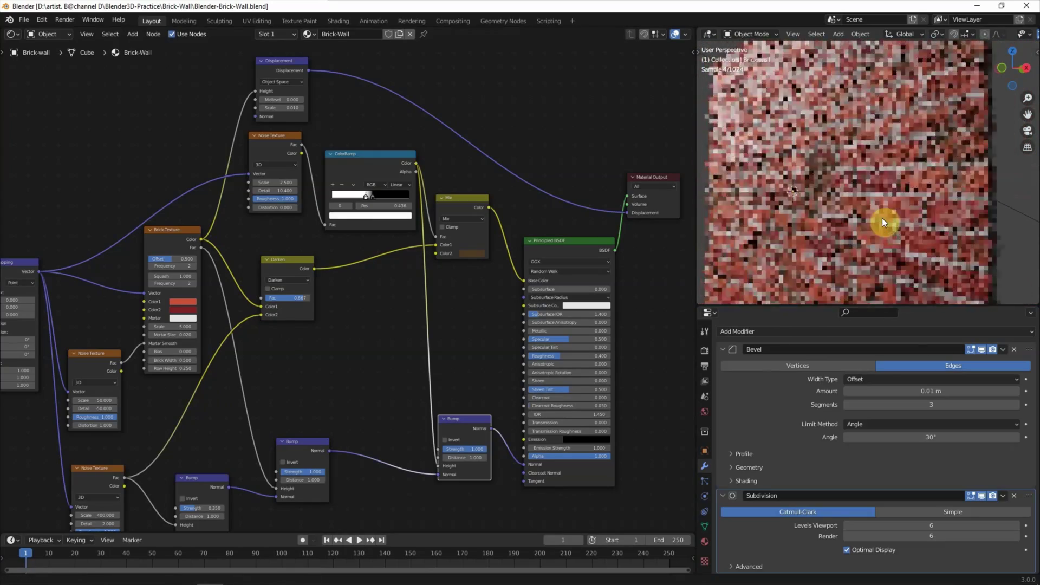
middle_drag(488, 136, 534, 211)
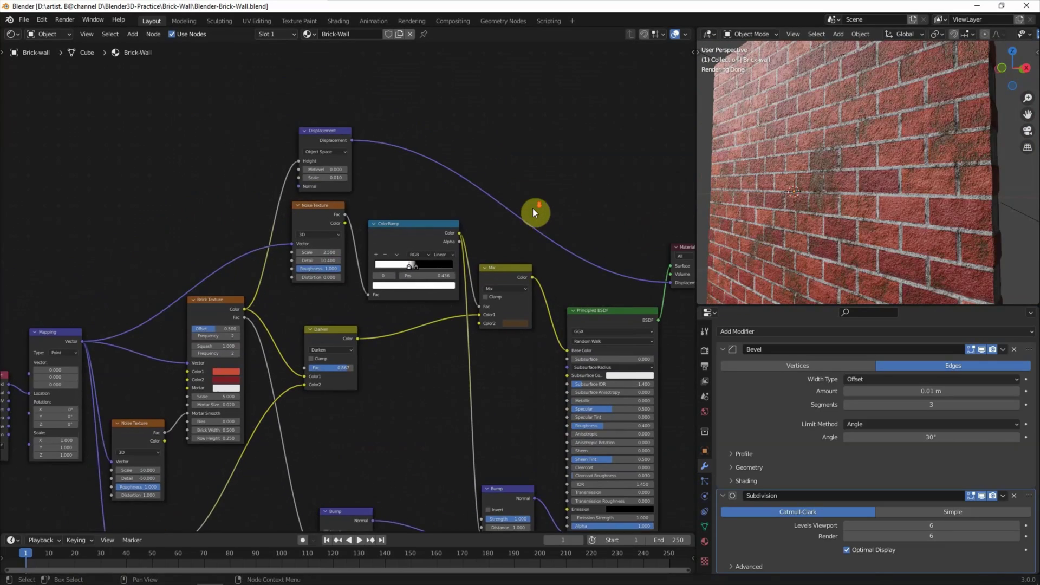
Duplicate the Brick Texture, feed it the Mapping vector, and set Color1 white, Color2 black.
click(244, 297)
key(shift+d)
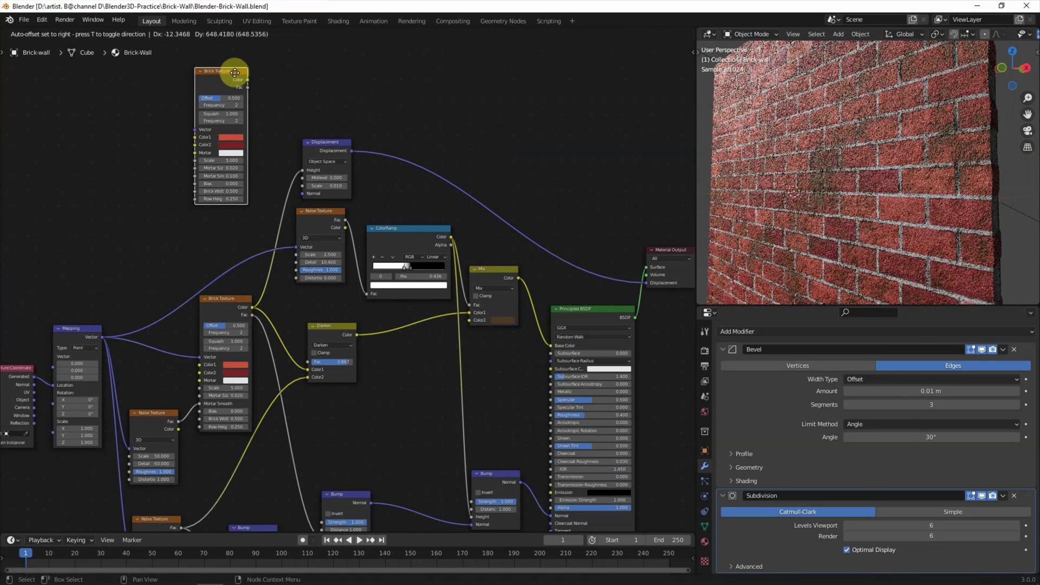
click(230, 73)
drag(102, 337, 195, 130)
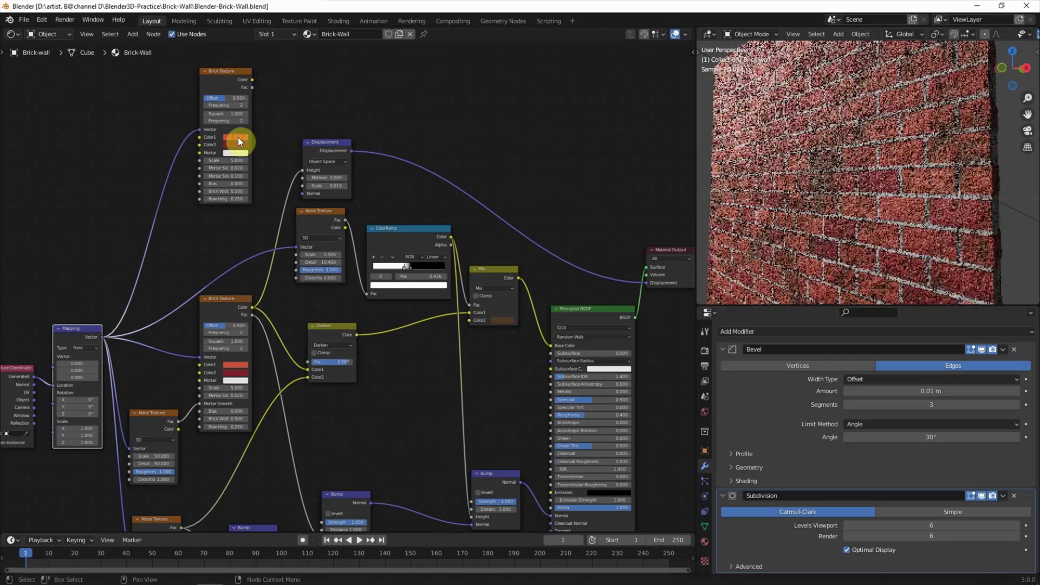
click(236, 137)
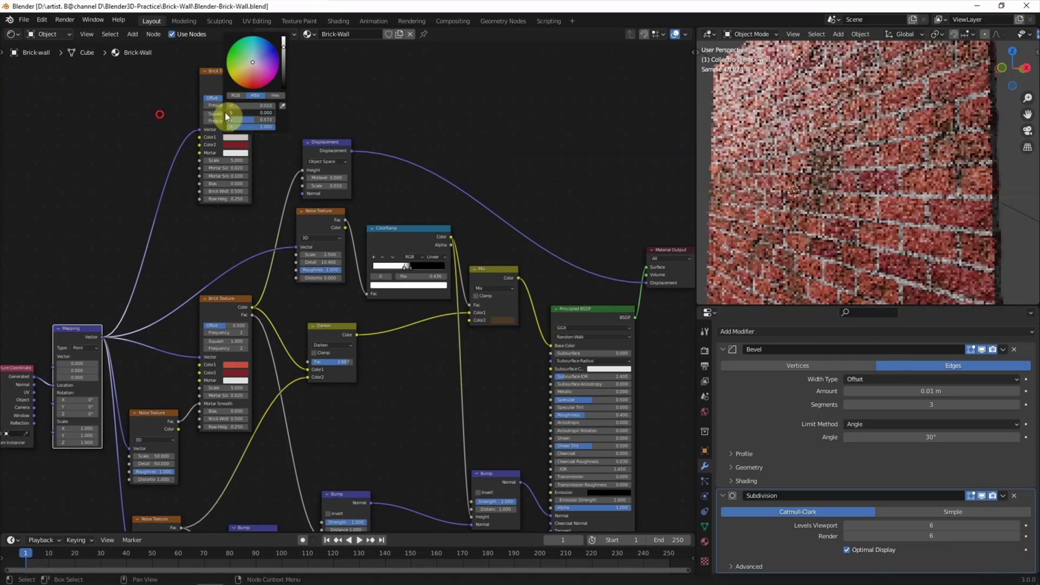
click(240, 143)
drag(284, 70, 284, 95)
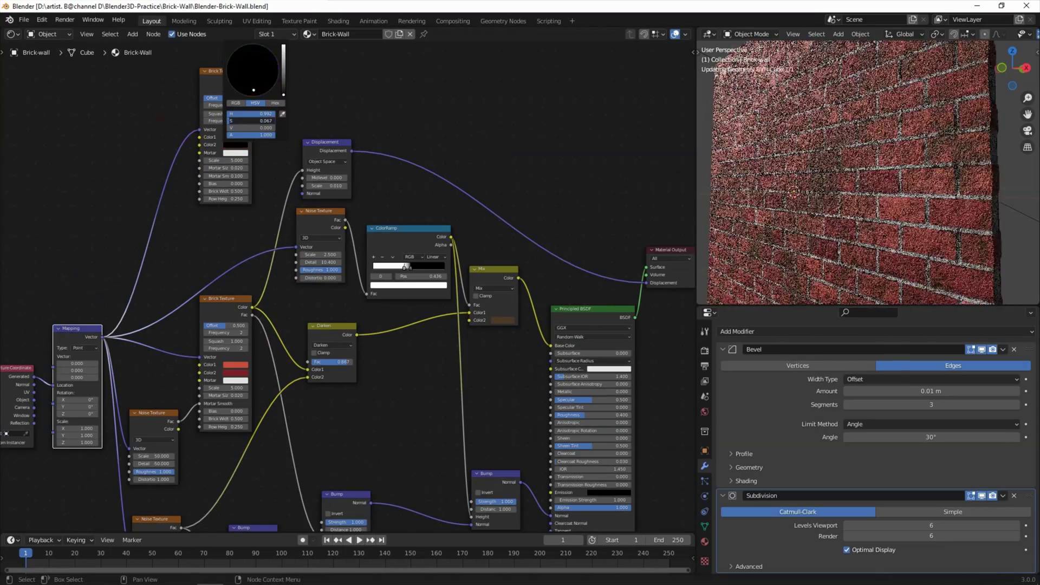
Duplicate the Displacement node and place the copy above the original.
click(274, 141)
click(315, 142)
key(shift+d)
click(349, 70)
Insert a Mix copy set to Lighten on the displacement output, merging both Displacement nodes.
click(490, 270)
key(shift+d)
click(505, 189)
drag(506, 190, 522, 154)
click(521, 153)
click(521, 185)
mouse_move(373, 74)
mouse_down()
mouse_move(456, 123)
mouse_move(496, 177)
mouse_move(542, 171)
mouse_up()
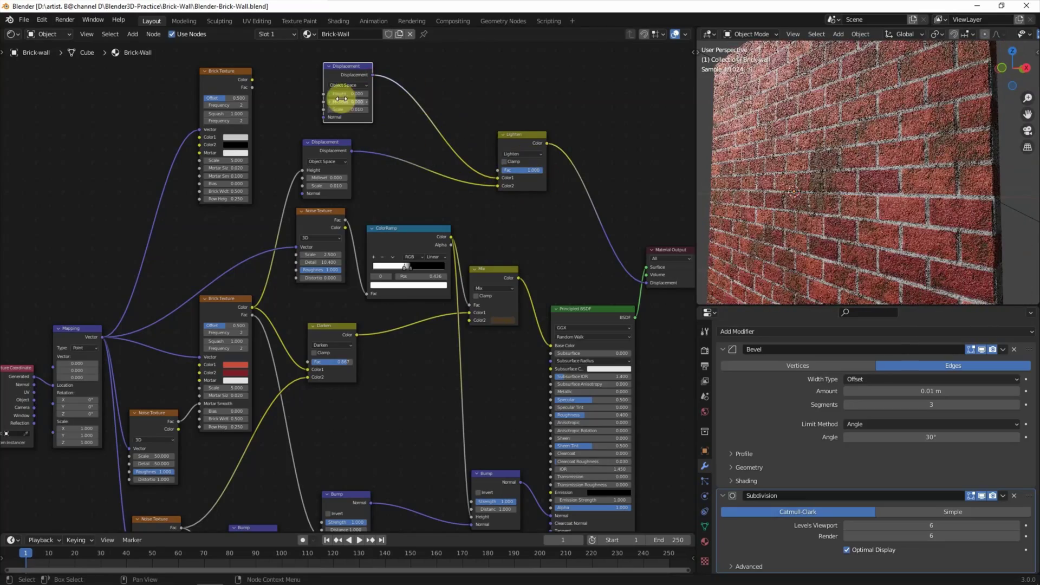
Feed the greyscale brick colour into the top Displacement height and set its scale to 0.030.
drag(250, 79, 324, 94)
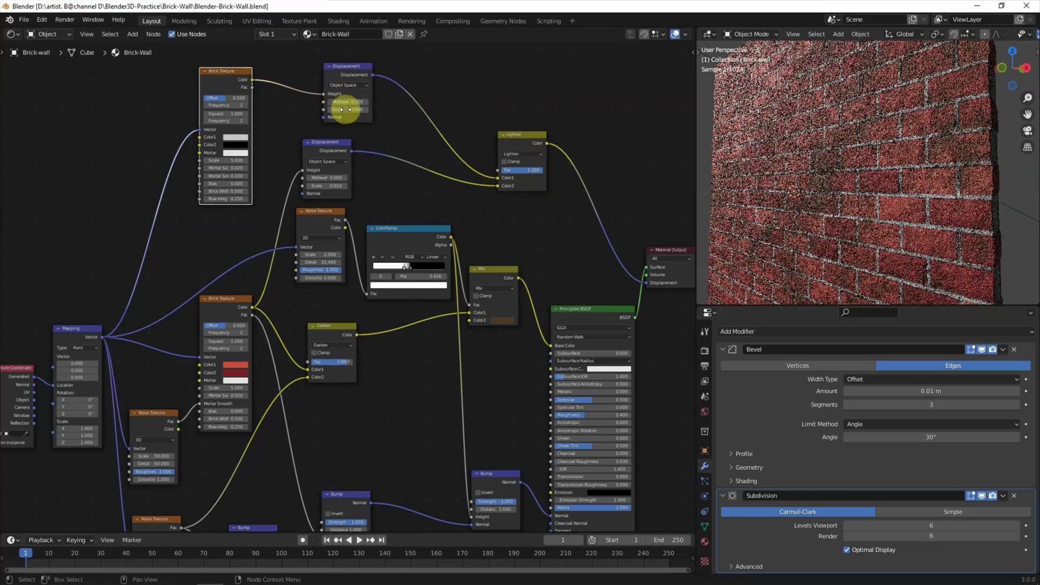
click(353, 111)
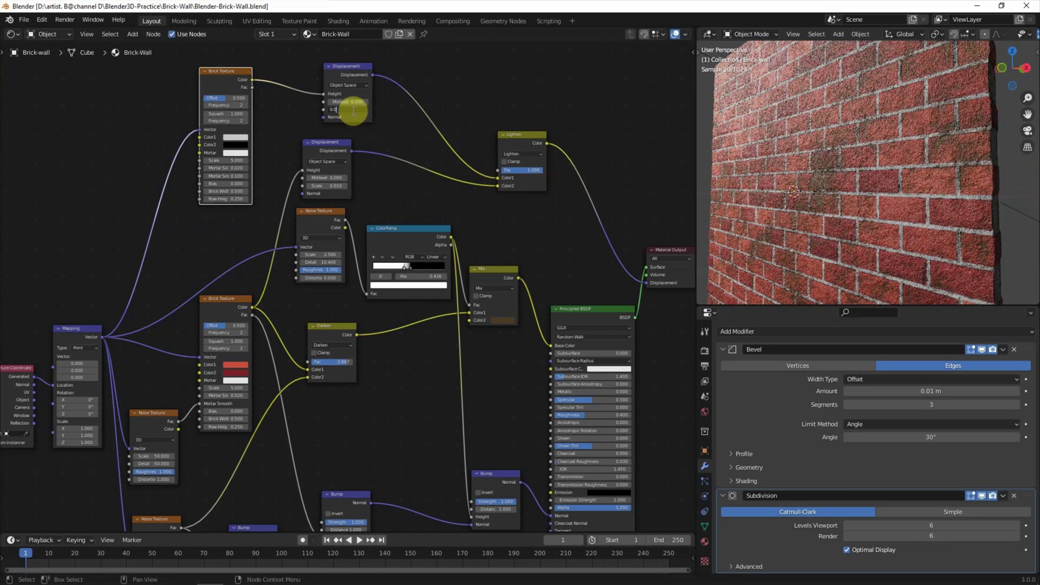
text(5)
key(Return)
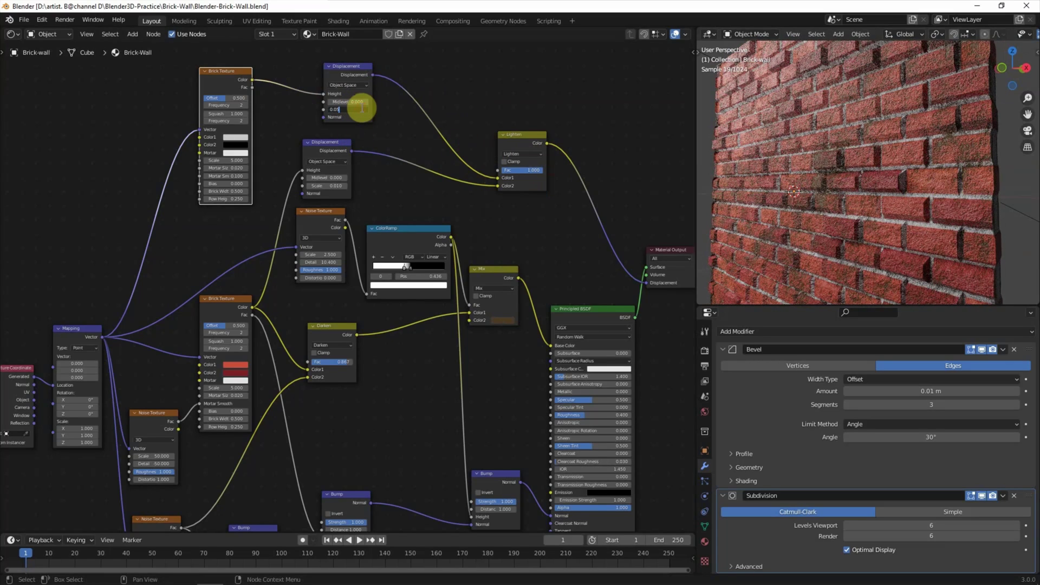
drag(353, 110, 361, 111)
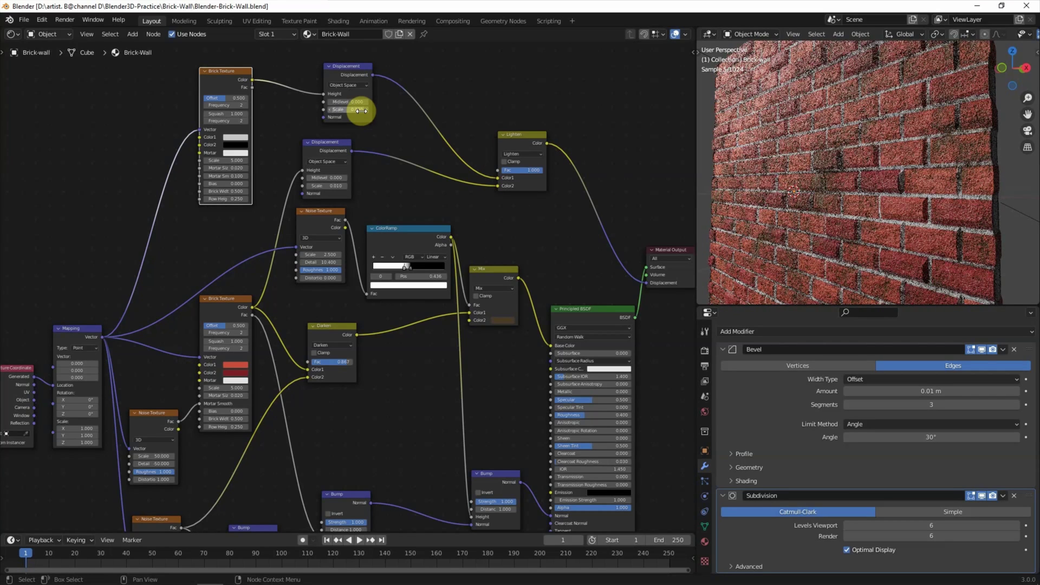
drag(361, 111, 484, 98)
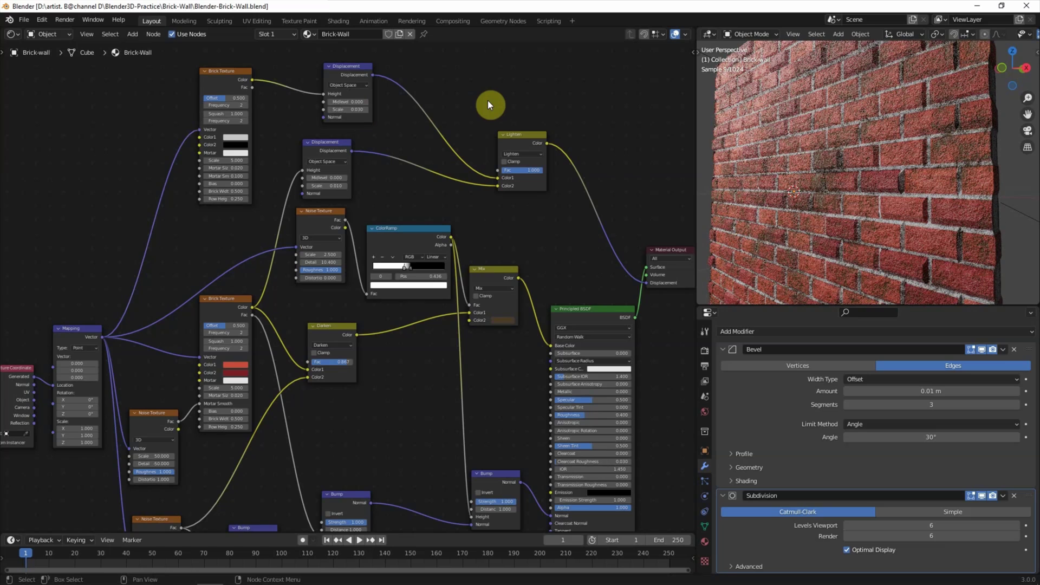
Raise the Principled BSDF Roughness to 0.759.
mouse_move(483, 122)
middle_down()
mouse_move(583, 245)
mouse_move(579, 219)
middle_up()
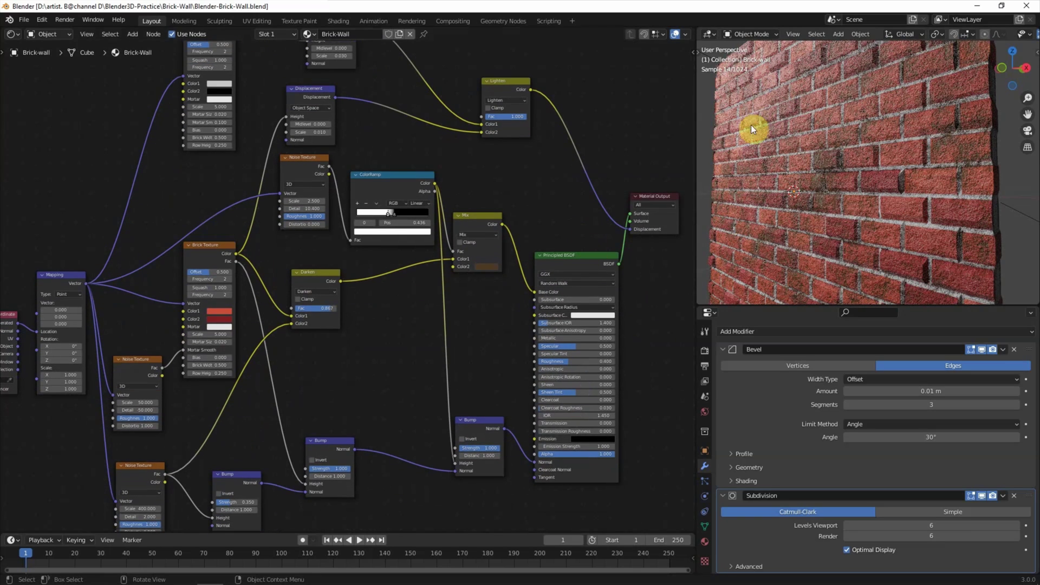
drag(568, 361, 595, 362)
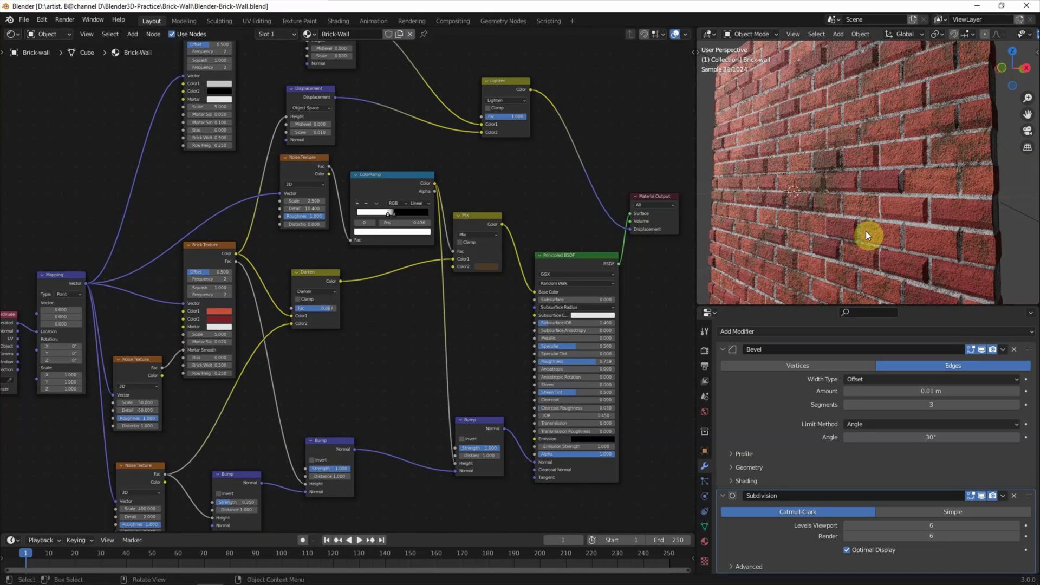
scroll(507, 367, down, 2)
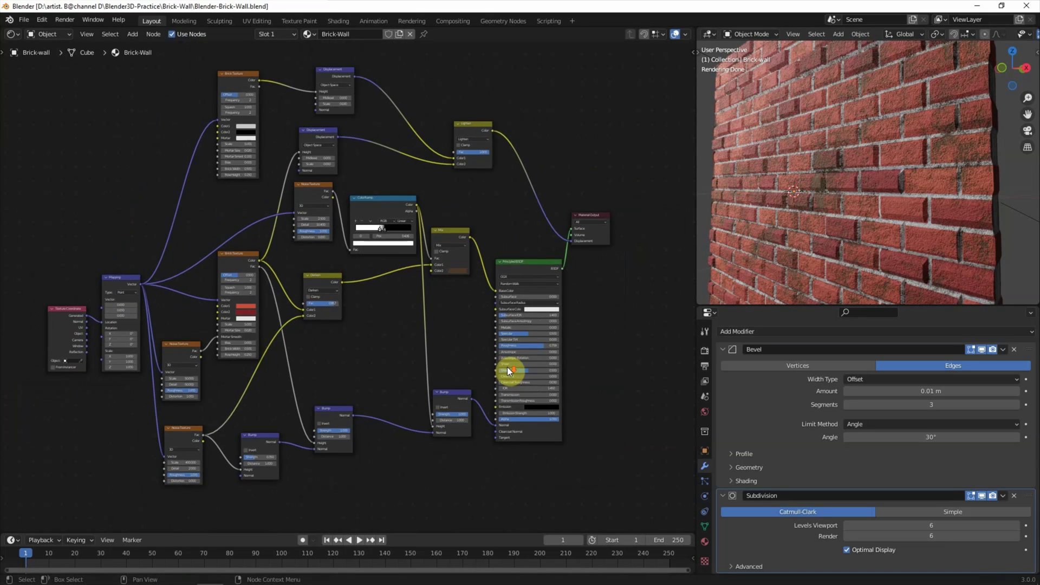
middle_drag(395, 359, 418, 374)
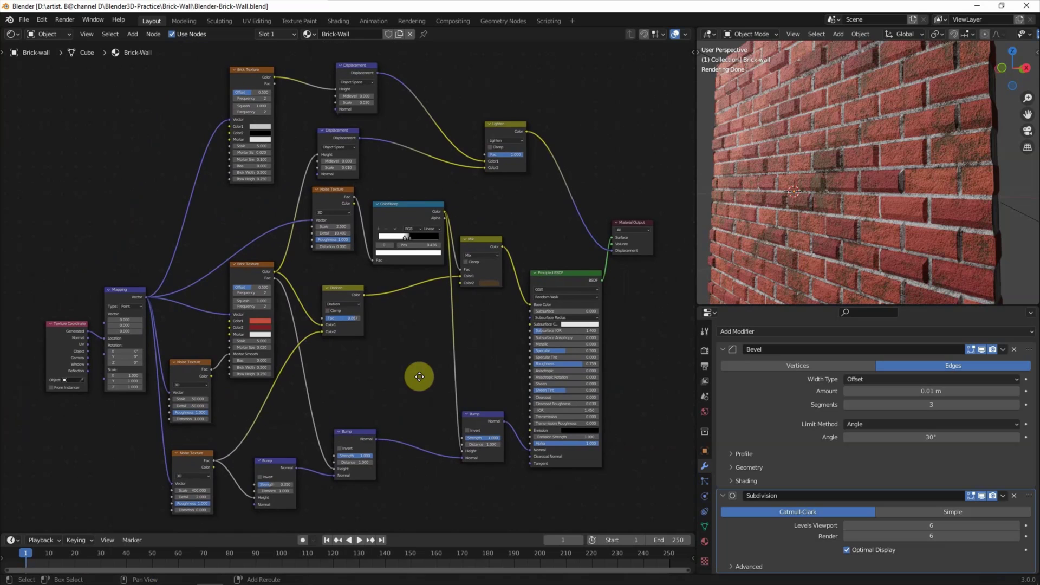
Switch the Shader Editor area to a 3D Viewport showing the wall.
click(13, 33)
click(82, 63)
scroll(400, 290, down, 2)
middle_drag(400, 290, 386, 303)
click(140, 38)
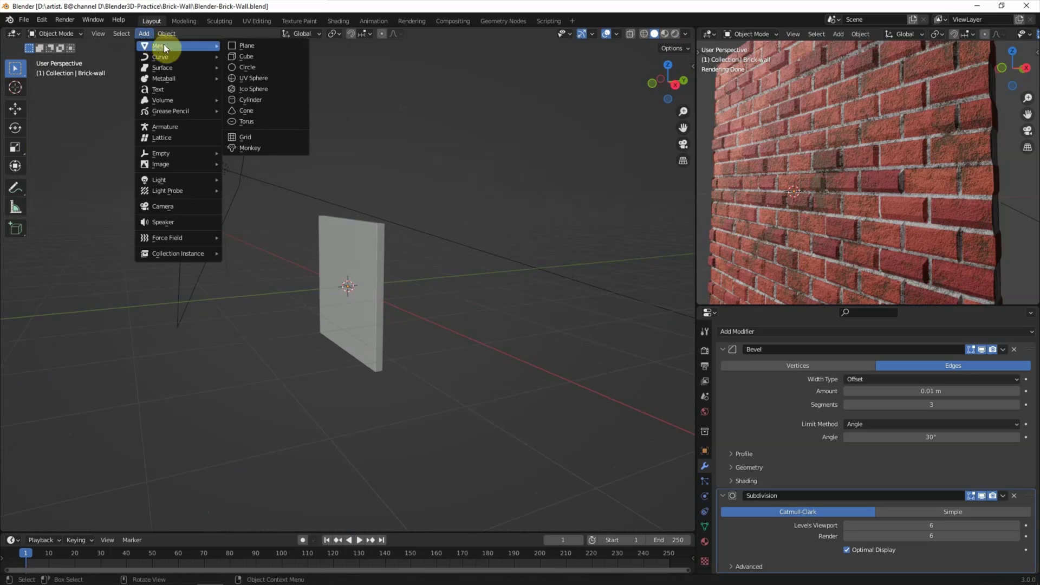
Add a plane, enlarge it, and rotate it 90 degrees so it stands upright.
click(282, 46)
key(s)
click(501, 214)
key(r)
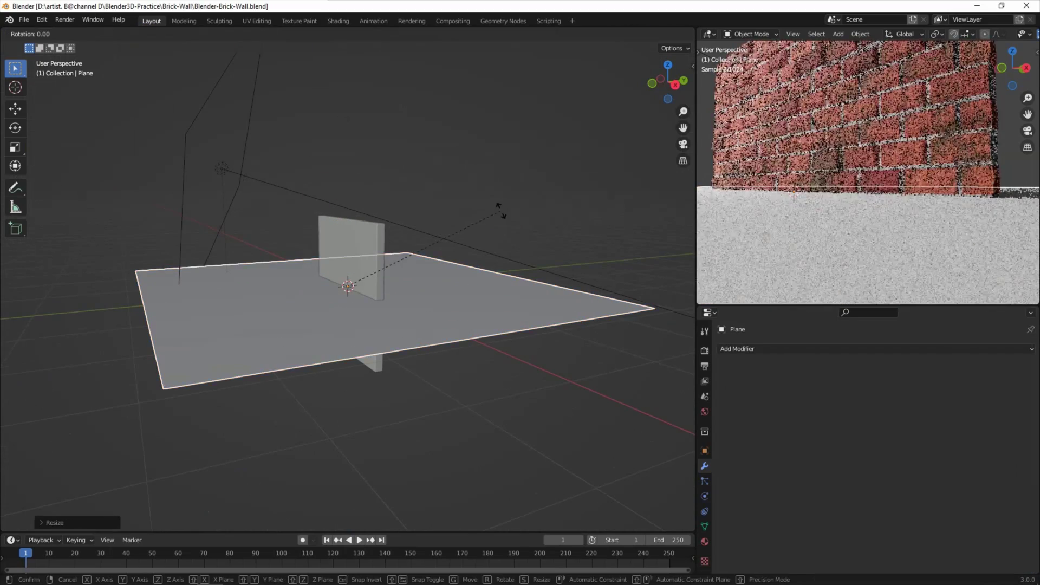
click(518, 132)
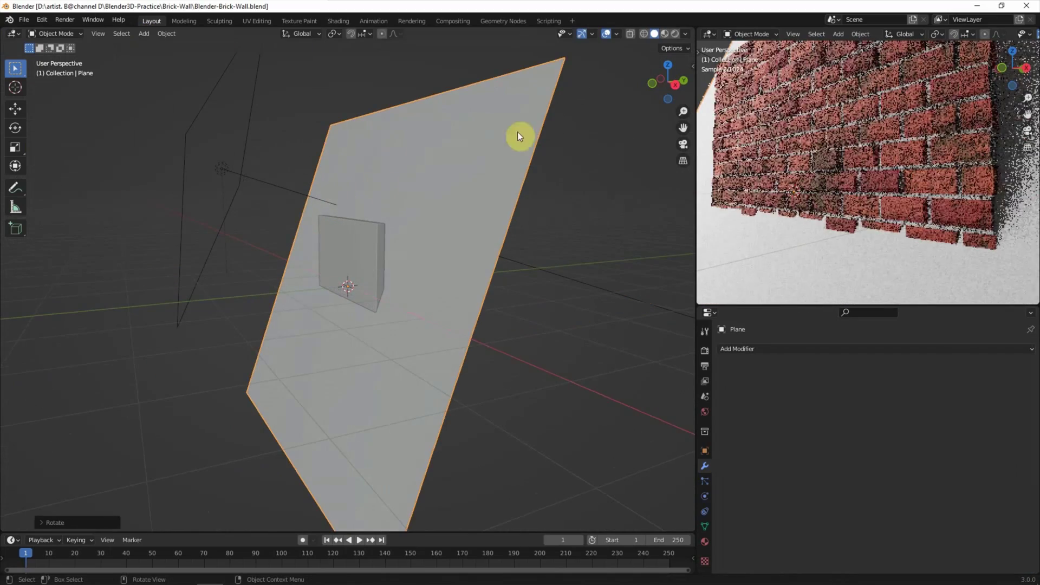
click(47, 522)
click(131, 484)
text(90)
key(Return)
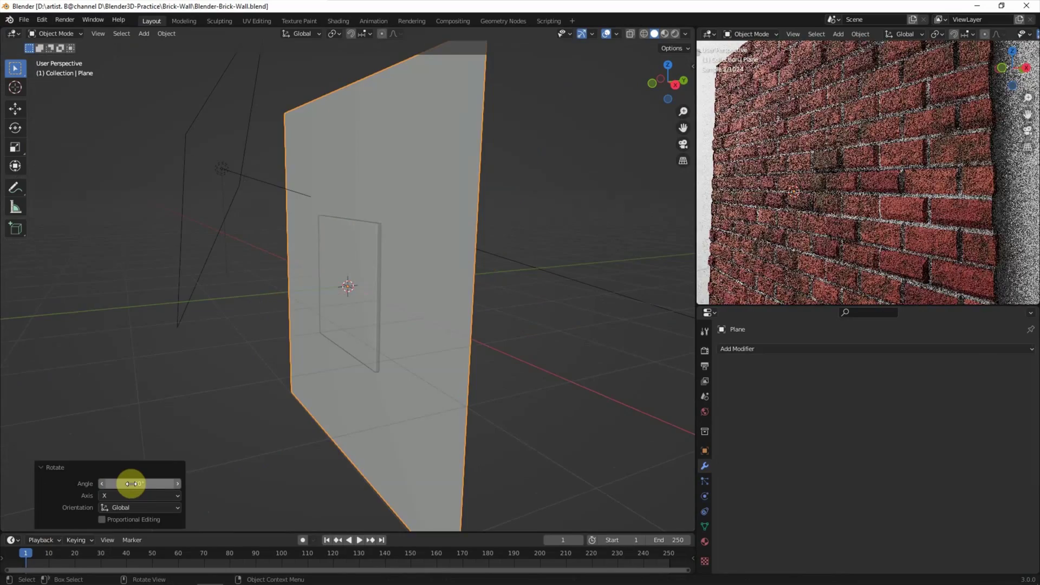
Move the plane back along Y behind the wall and stretch it wider along X.
key(g)
key(y)
click(156, 482)
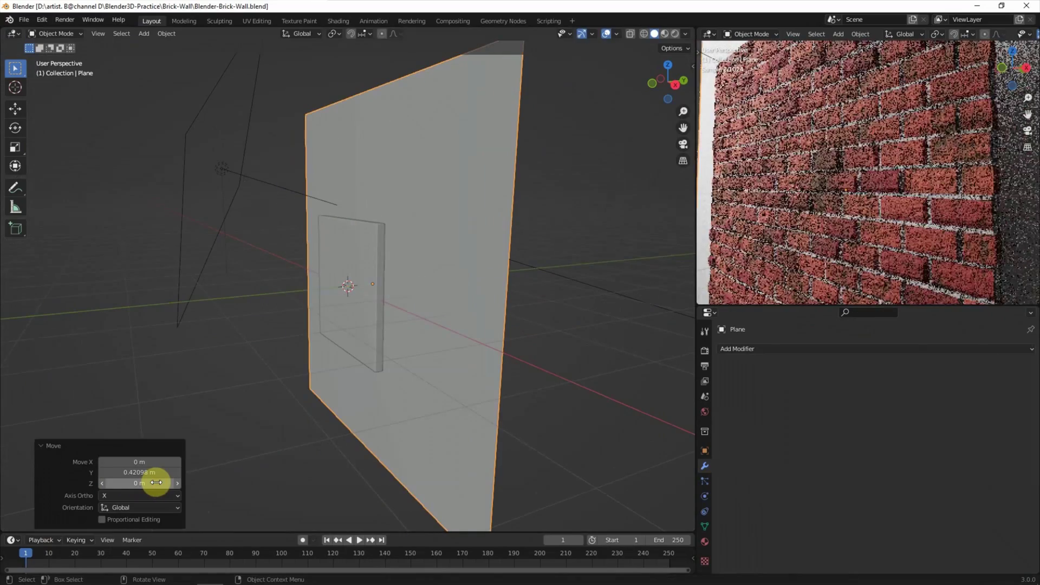
key(s)
key(x)
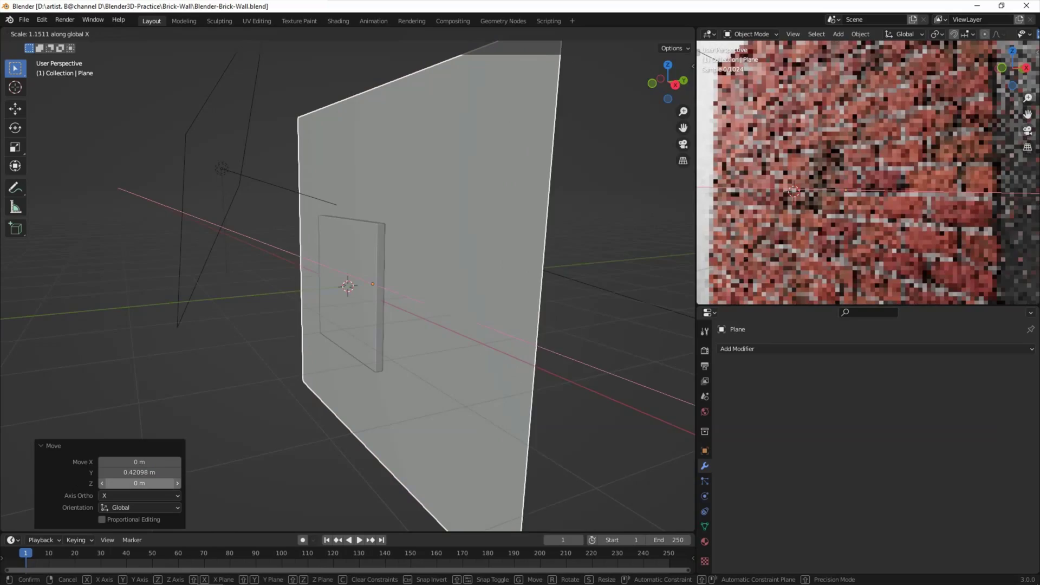
click(206, 151)
Give the plane a new material with black Base Color and enlarge the rendered view.
click(150, 118)
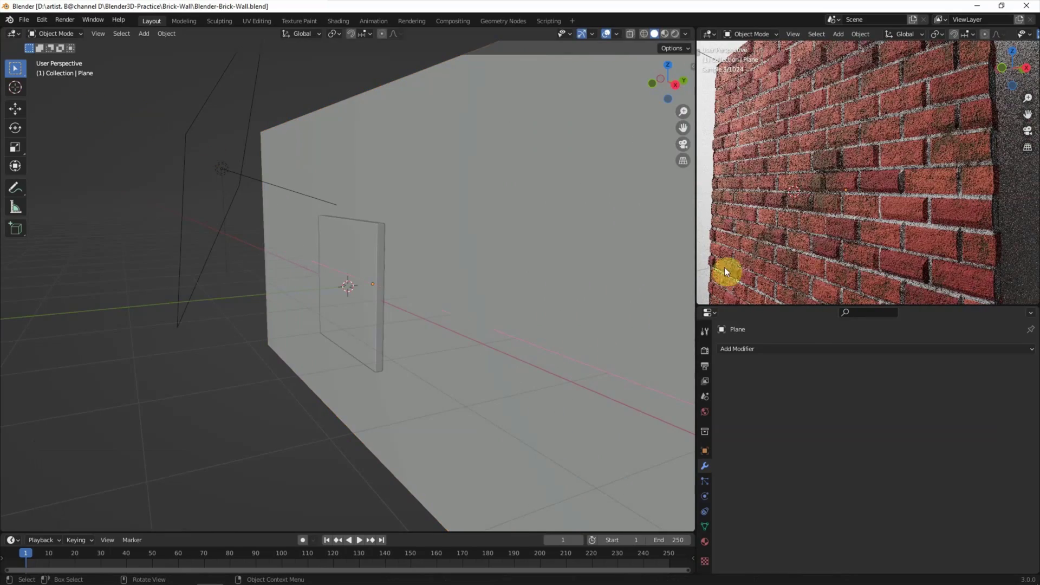
drag(820, 305, 823, 383)
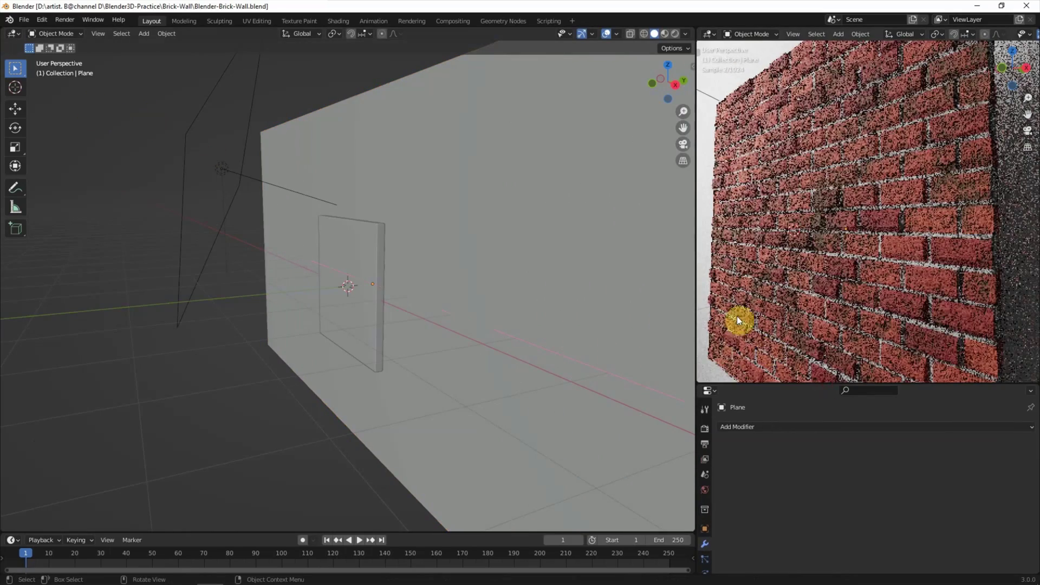
click(569, 250)
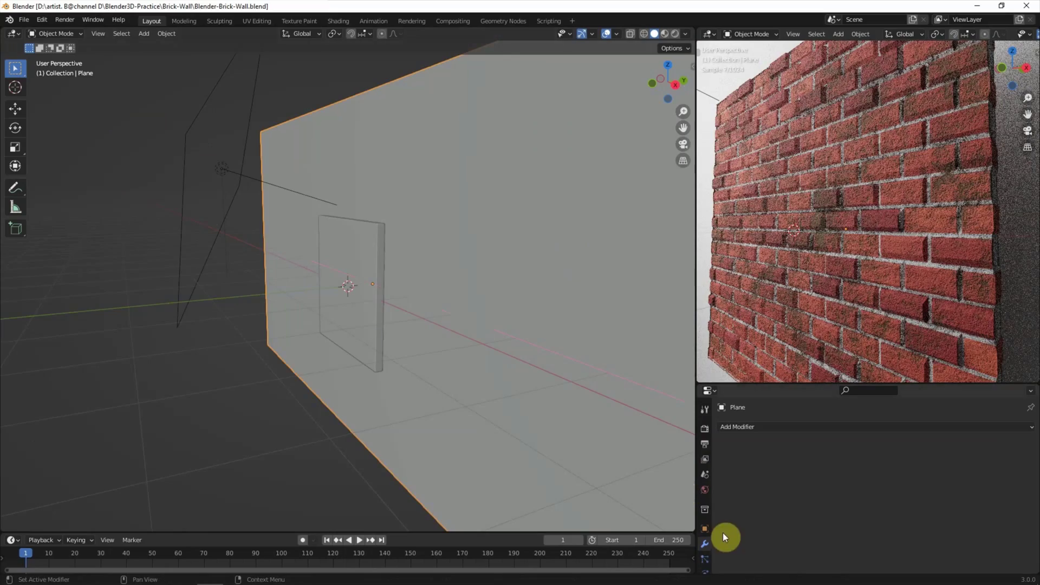
drag(740, 384, 739, 298)
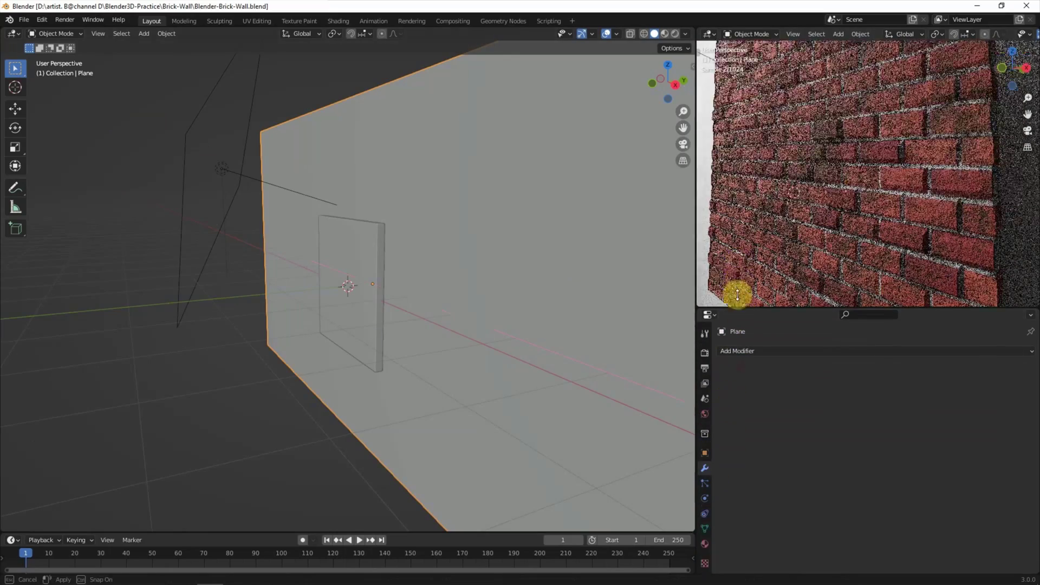
click(703, 534)
click(764, 382)
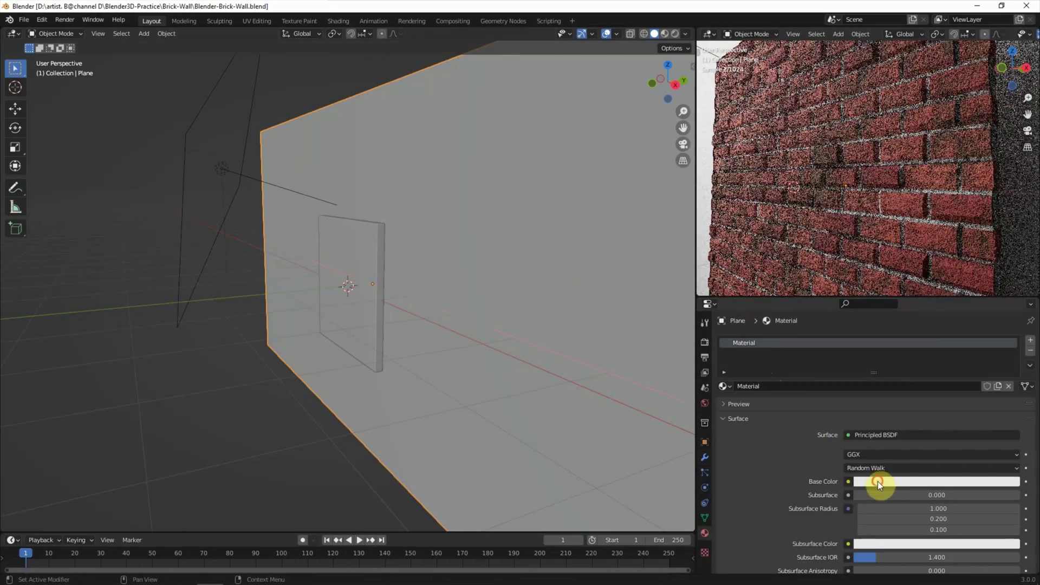
click(936, 481)
drag(1004, 399, 1005, 436)
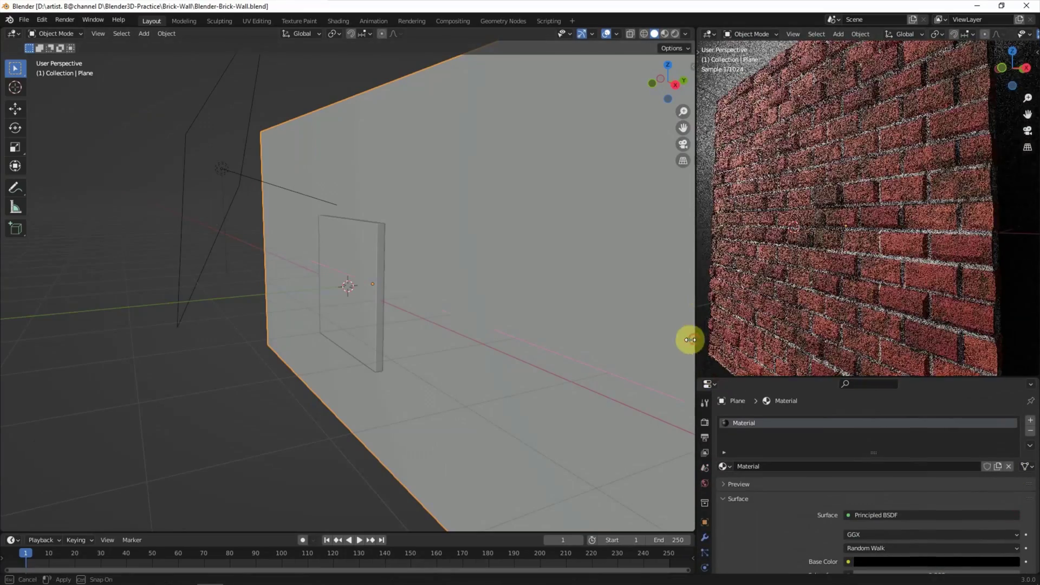
drag(694, 342, 3, 325)
drag(144, 376, 144, 561)
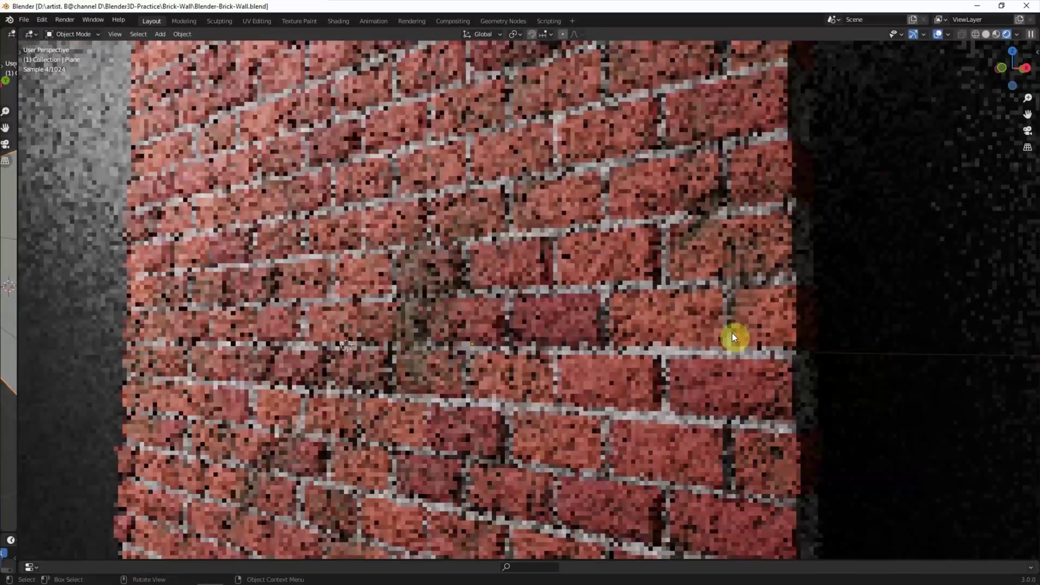
Orbit the render and scale the backdrop plane along X twice so it extends past the wall.
mouse_move(732, 332)
middle_down()
mouse_move(715, 244)
mouse_move(734, 325)
mouse_move(728, 229)
mouse_move(734, 209)
mouse_move(755, 214)
mouse_move(685, 225)
mouse_move(708, 221)
mouse_move(784, 260)
middle_up()
key(s)
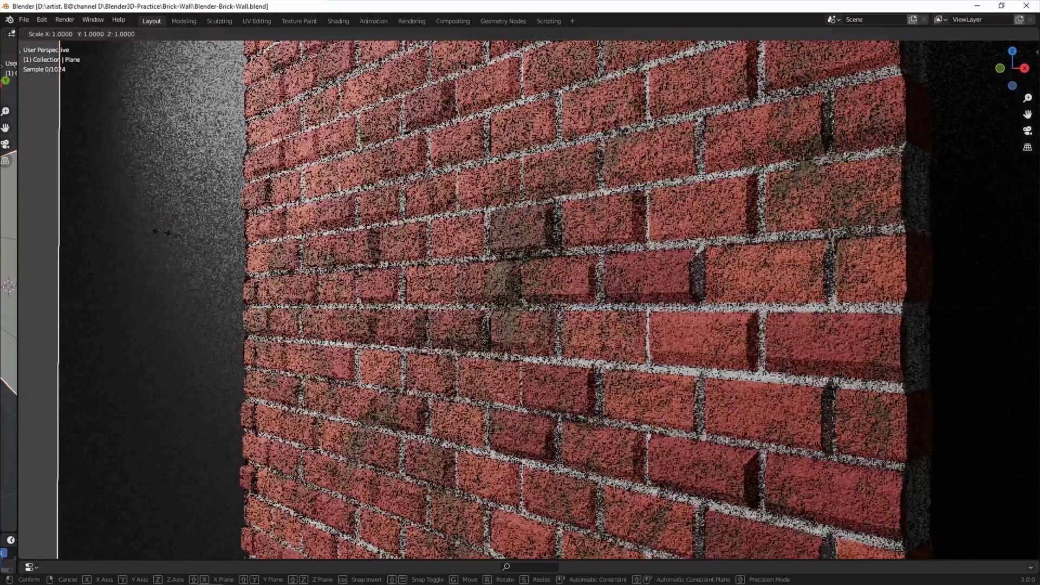
key(x)
click(1025, 93)
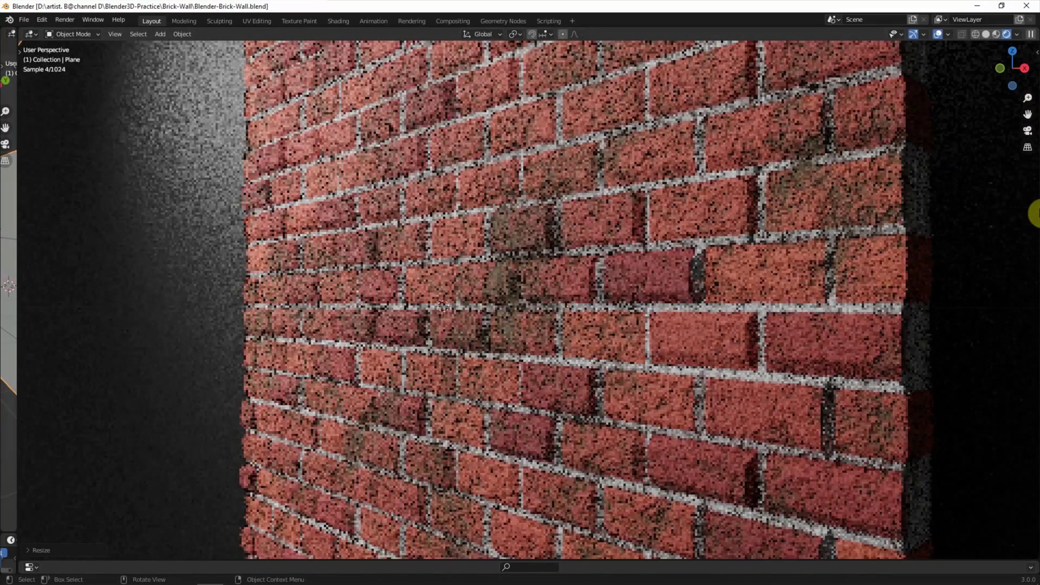
key(s)
key(x)
click(974, 205)
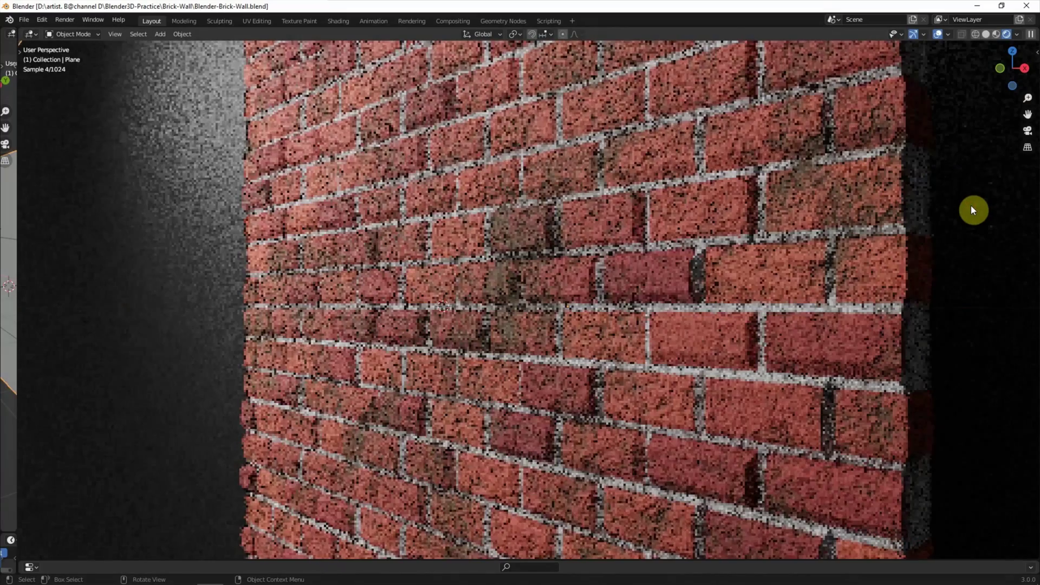